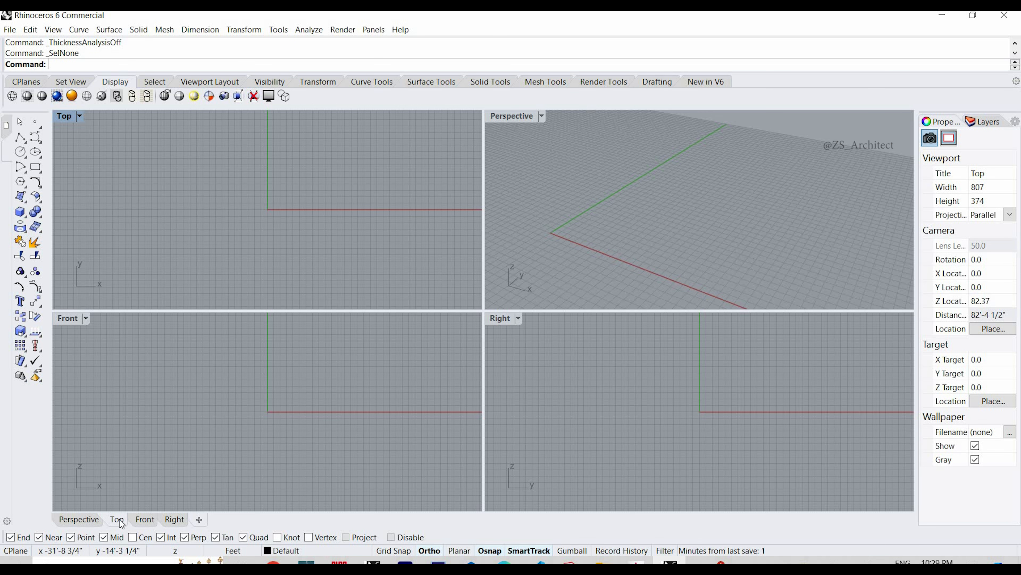
- Maximize the Top viewport and frame the area around the origin
{"action": "double_click", "coordinate": [82, 114]}
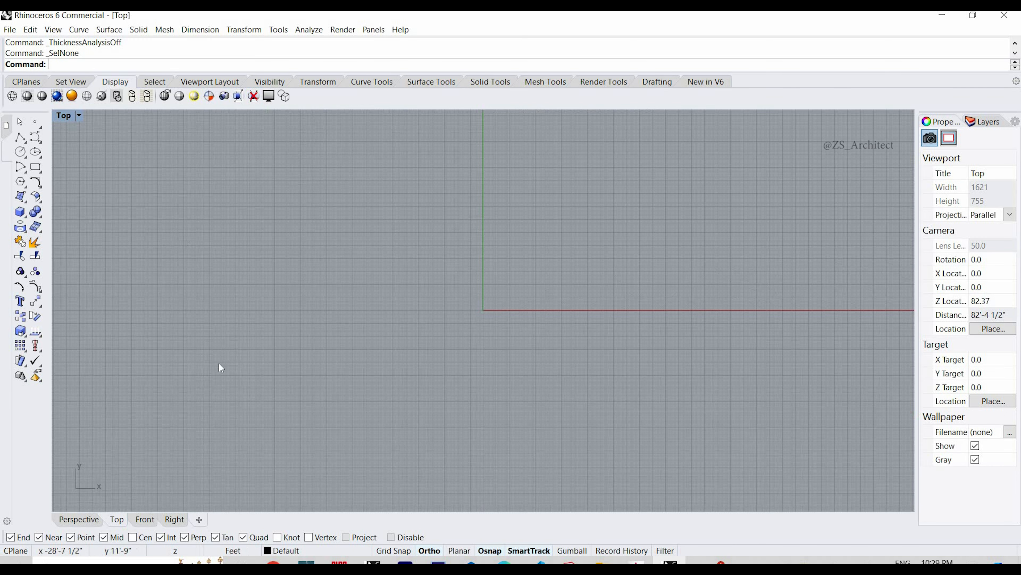
{"action": "scroll", "coordinate": [218, 363], "scroll_direction": "down", "scroll_amount": 4}
{"action": "scroll", "coordinate": [369, 333], "scroll_direction": "down", "scroll_amount": 4}
{"action": "scroll", "coordinate": [433, 292], "scroll_direction": "up", "scroll_amount": 6}
{"action": "scroll", "coordinate": [433, 292], "scroll_direction": "up", "scroll_amount": 1}
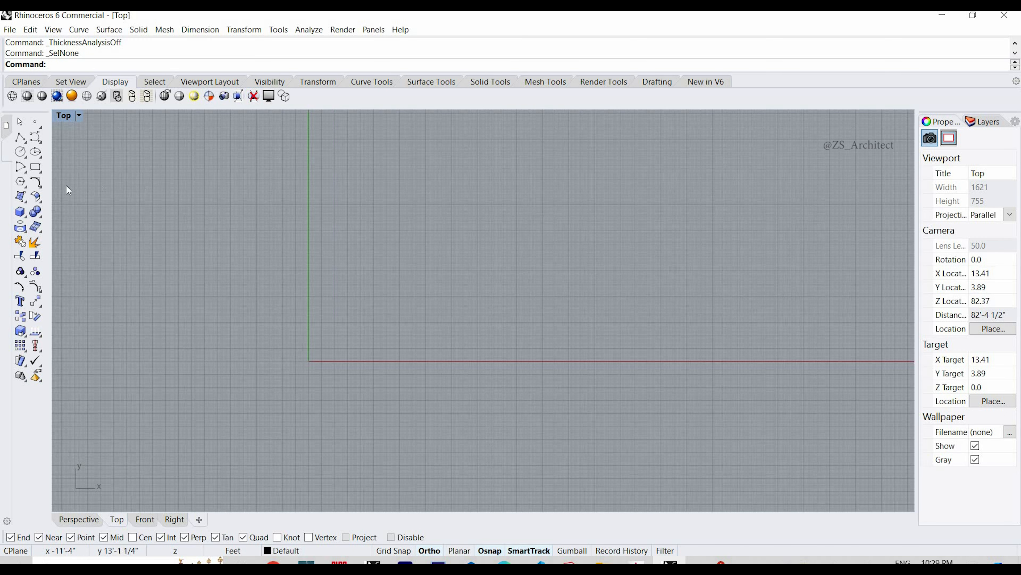
- Draw a rectangular plane surface centred on the origin, 24" long by 36" wide
{"action": "left_click", "coordinate": [26, 201]}
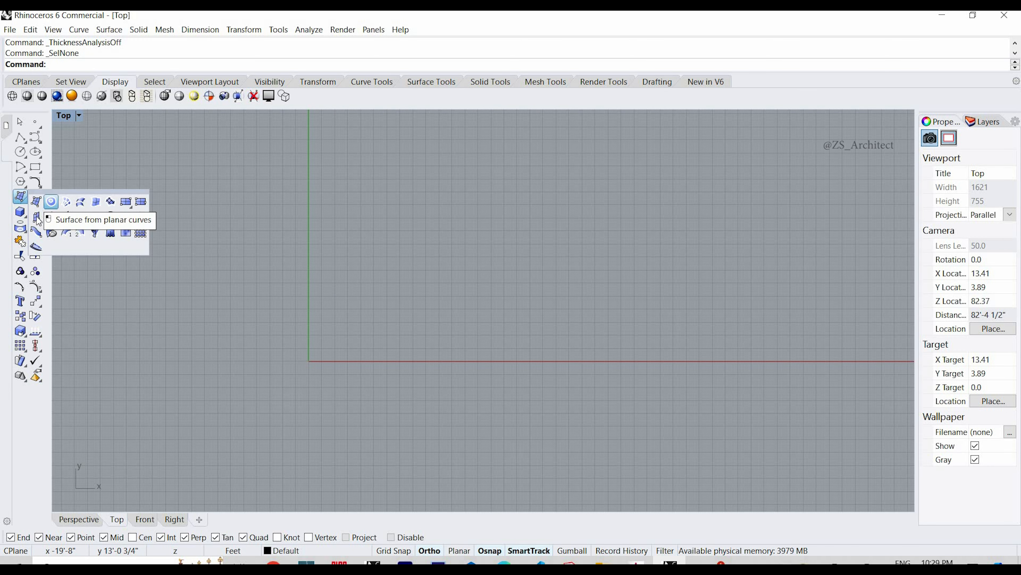
{"action": "left_click", "coordinate": [123, 201]}
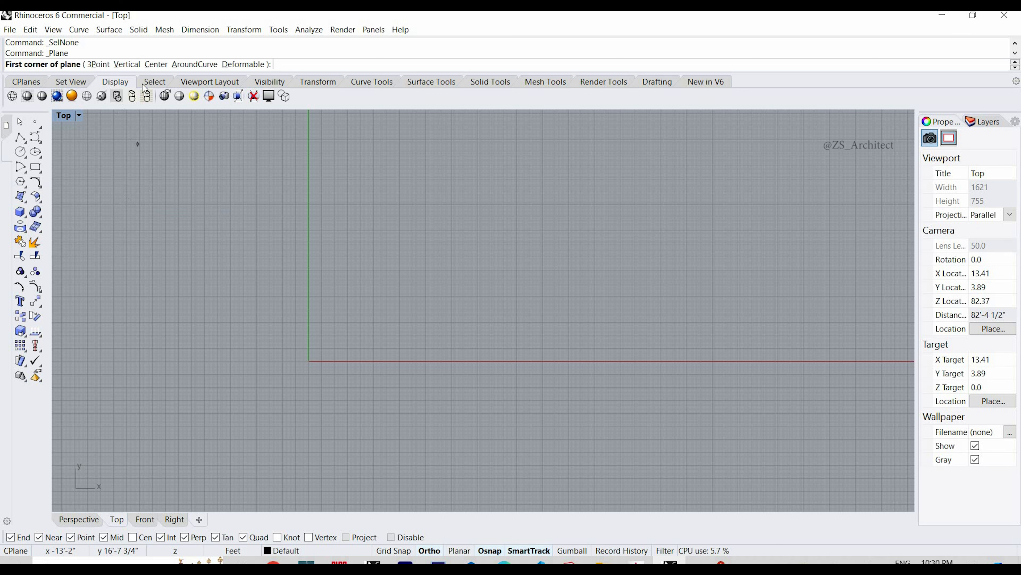
{"action": "left_click", "coordinate": [156, 64]}
{"action": "type", "text": "0"}
{"action": "key", "text": "Return"}
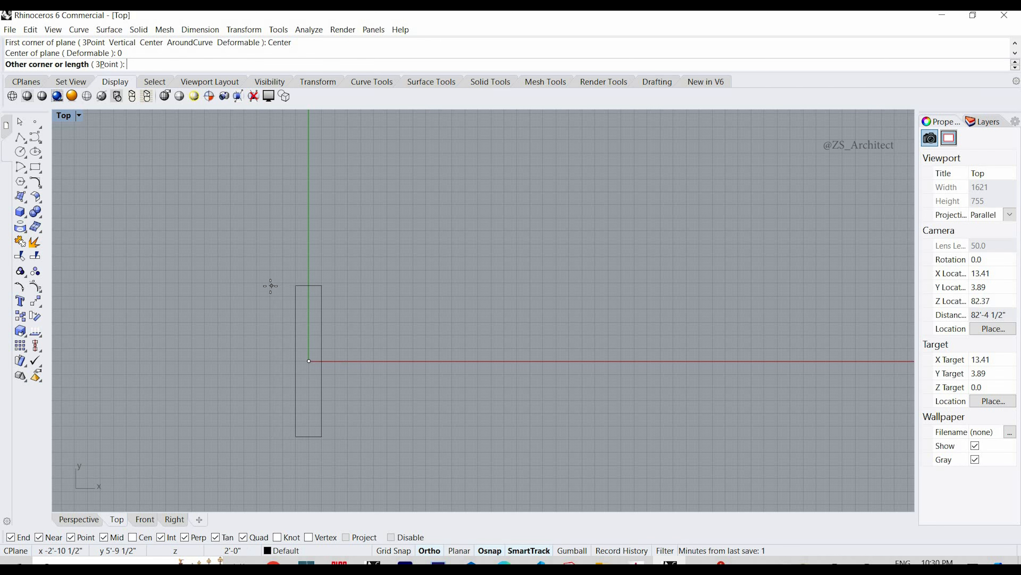
{"action": "type", "text": "24\""}
{"action": "key", "text": "Return"}
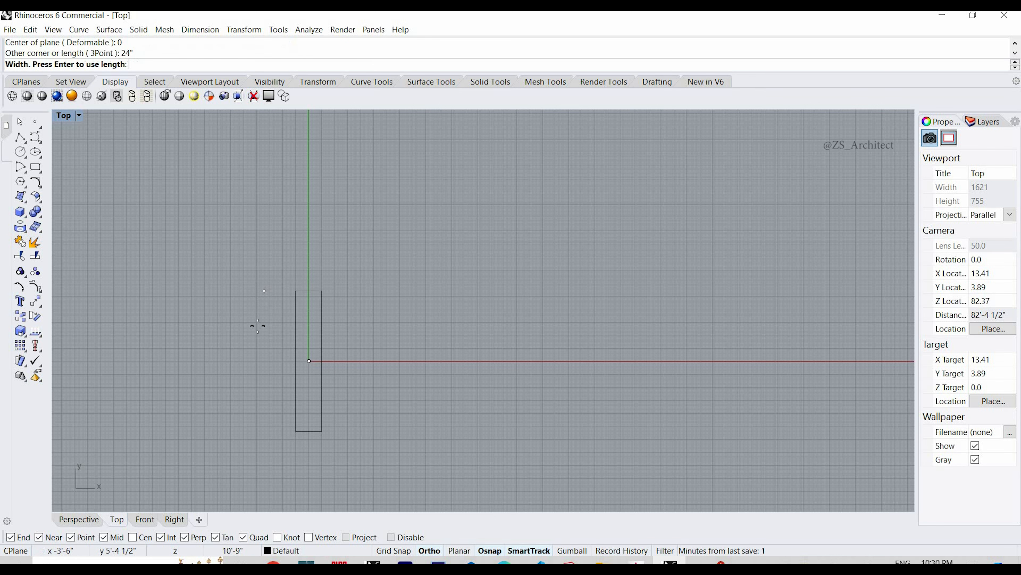
{"action": "scroll", "coordinate": [273, 338], "scroll_direction": "up", "scroll_amount": 4}
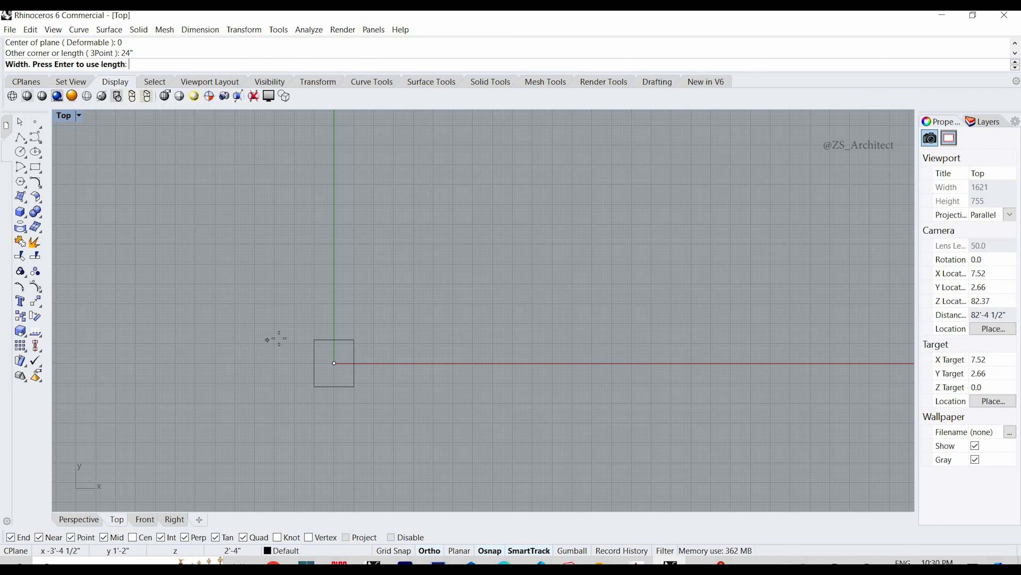
{"action": "type", "text": "36"}
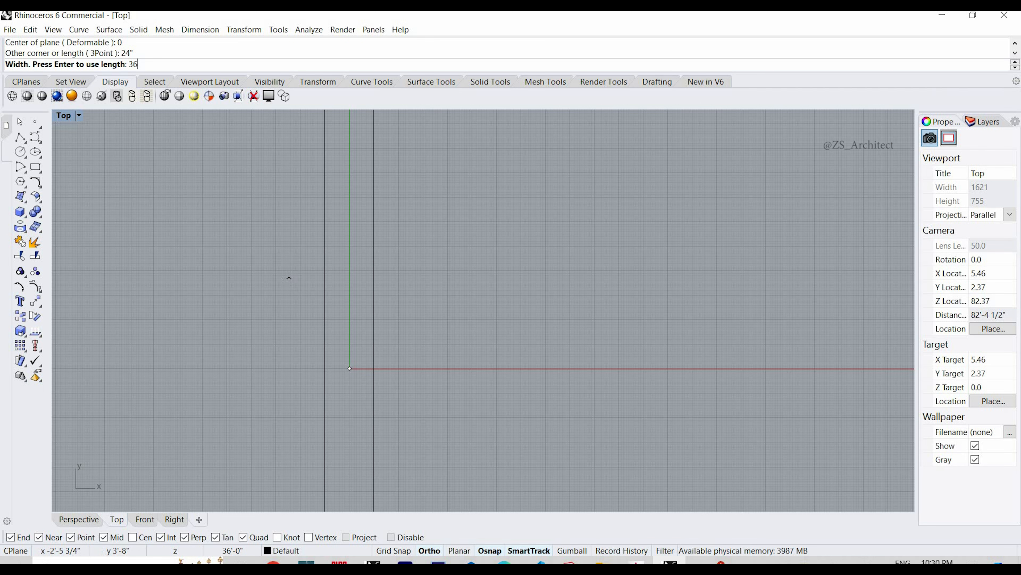
{"action": "type", "text": "\""}
{"action": "key", "text": "Return"}
{"action": "scroll", "coordinate": [346, 398], "scroll_direction": "up", "scroll_amount": 4}
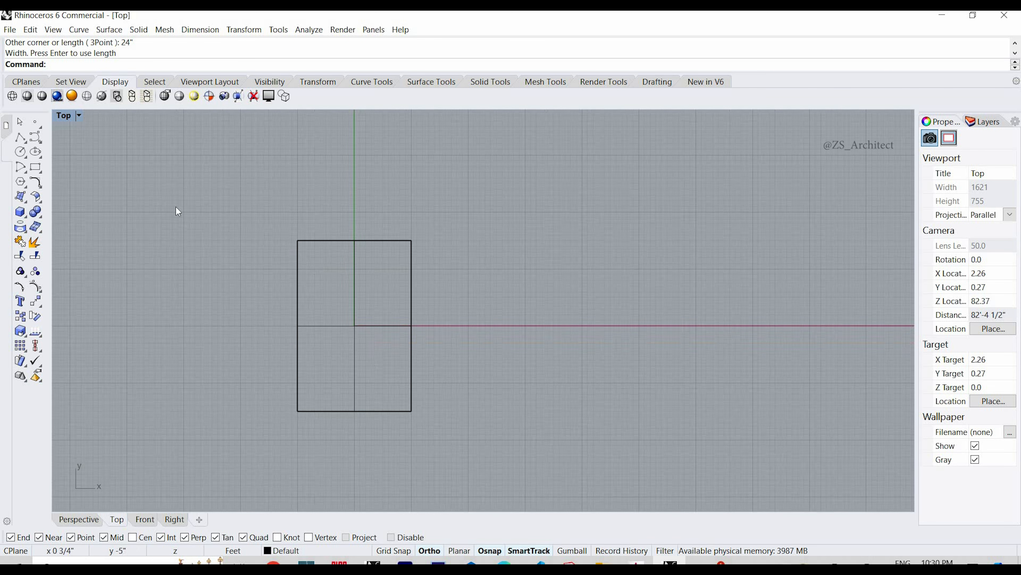
- Set the Top viewport's display mode to Shaded
{"action": "left_click", "coordinate": [81, 118]}
{"action": "left_click", "coordinate": [83, 159]}
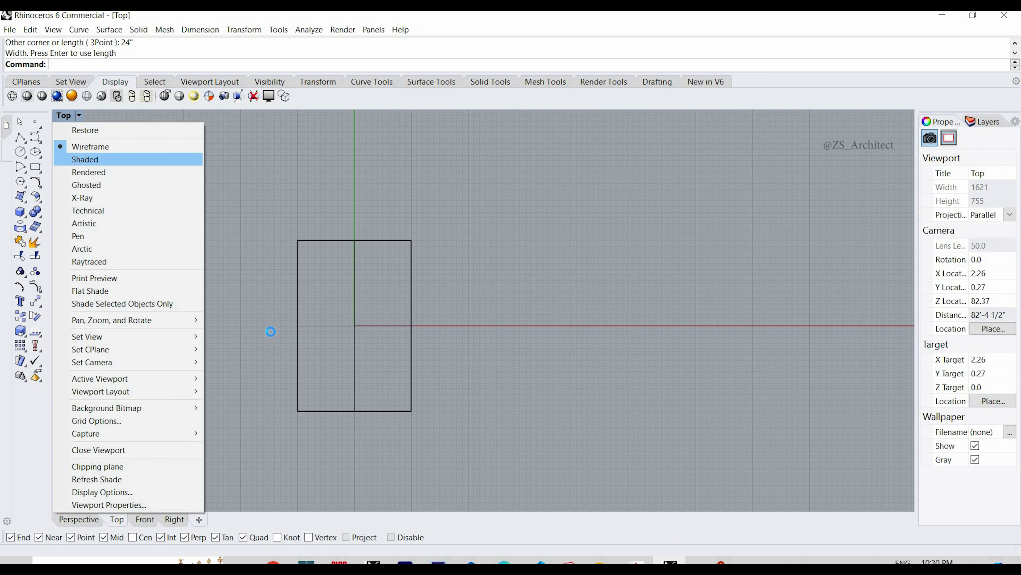
{"action": "scroll", "coordinate": [276, 347], "scroll_direction": "down", "scroll_amount": 4}
{"action": "scroll", "coordinate": [378, 400], "scroll_direction": "up", "scroll_amount": 6}
{"action": "scroll", "coordinate": [401, 353], "scroll_direction": "down", "scroll_amount": 3}
{"action": "scroll", "coordinate": [406, 291], "scroll_direction": "up", "scroll_amount": 1}
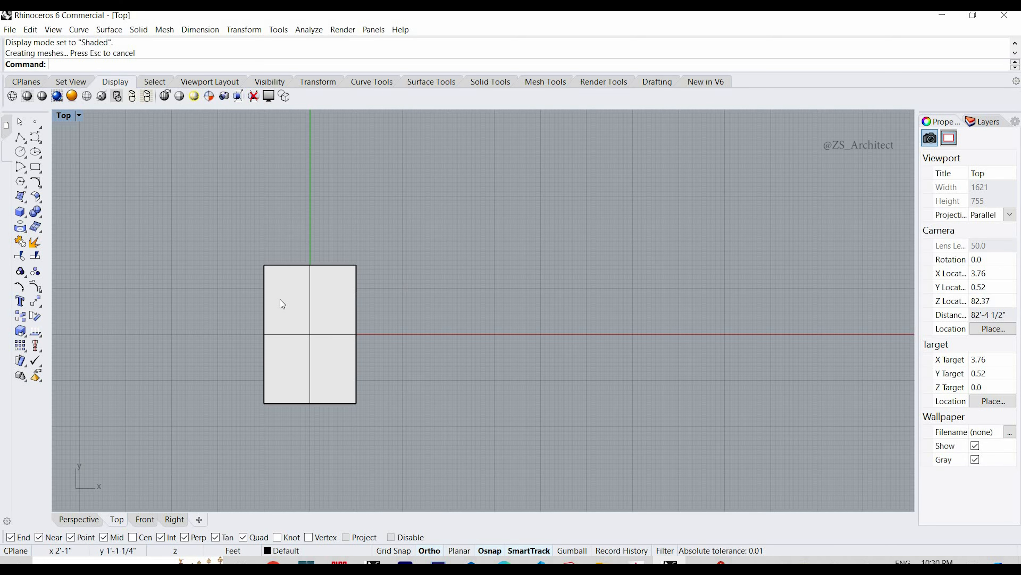
- Add a 36" long plane surface adjoining the first plane's far X edge, matching that edge's full width
{"action": "left_click", "coordinate": [27, 203]}
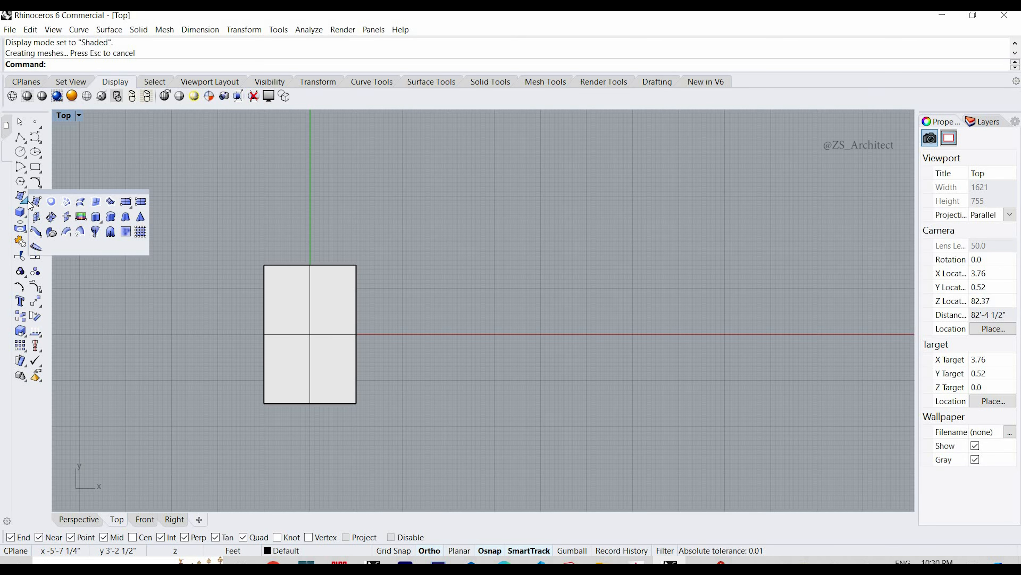
{"action": "left_click", "coordinate": [126, 202]}
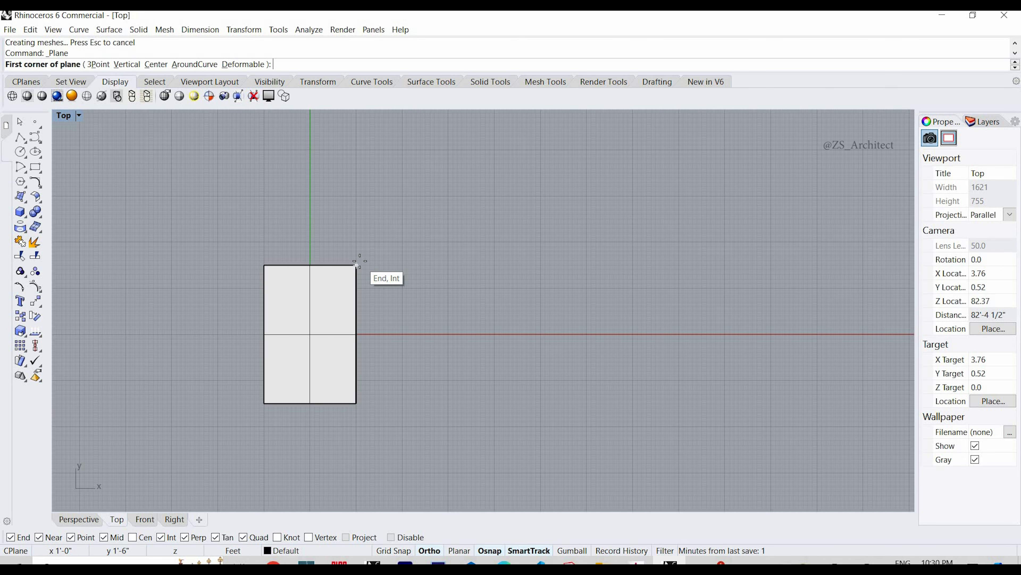
{"action": "left_click", "coordinate": [357, 265]}
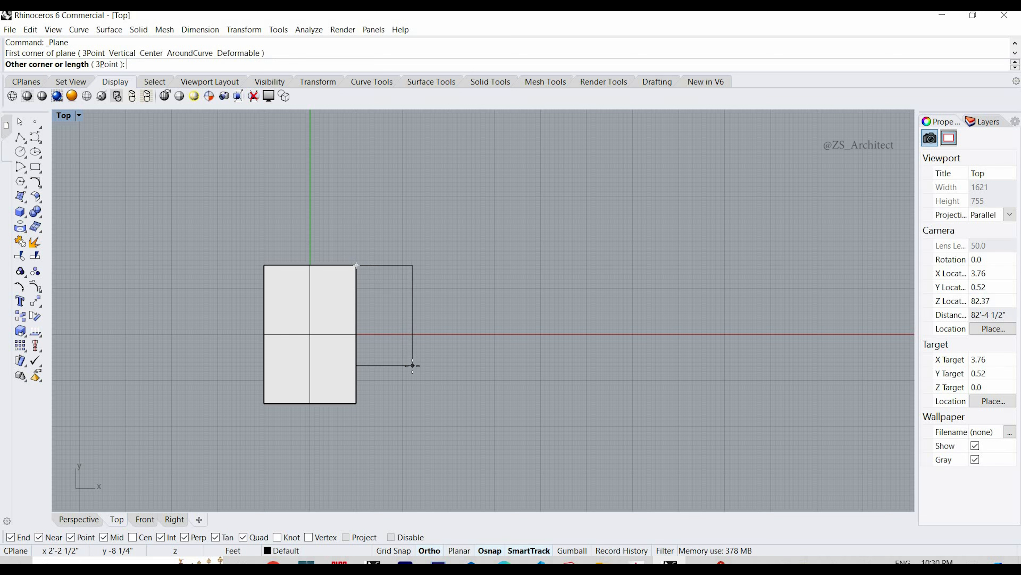
{"action": "type", "text": "36"}
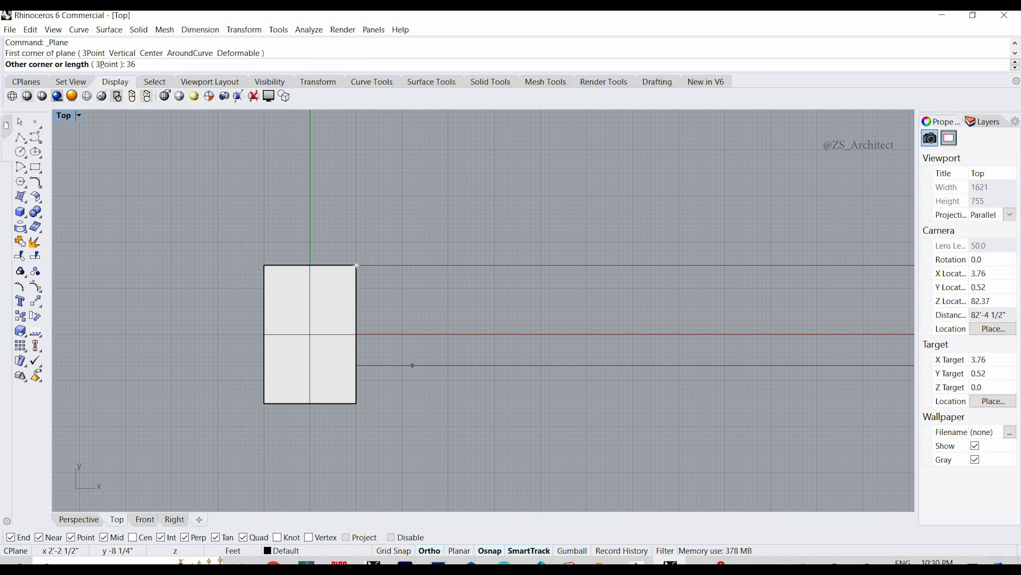
{"action": "type", "text": "\""}
{"action": "key", "text": "Return"}
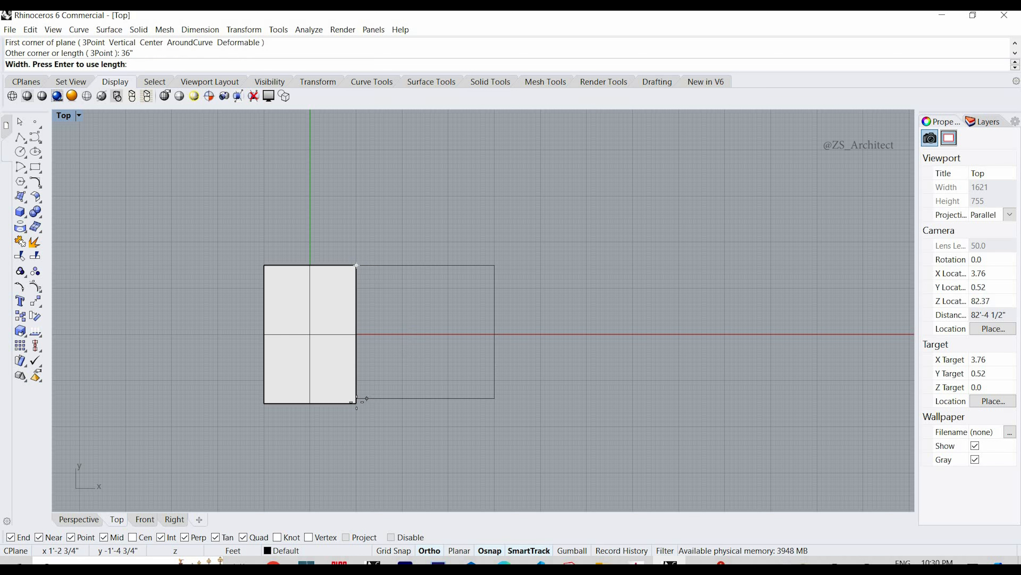
{"action": "left_click", "coordinate": [357, 403]}
- Mirror a copy of the 24" plane across the vertical centreline of the adjoining 36" plane, and clear the selection
{"action": "left_click", "coordinate": [305, 308]}
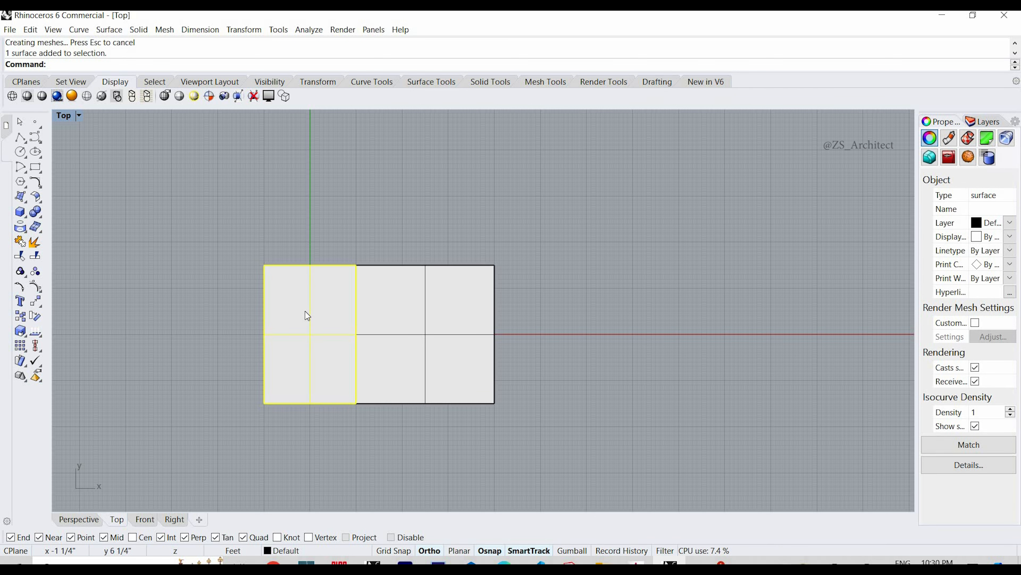
{"action": "type", "text": "Mirror"}
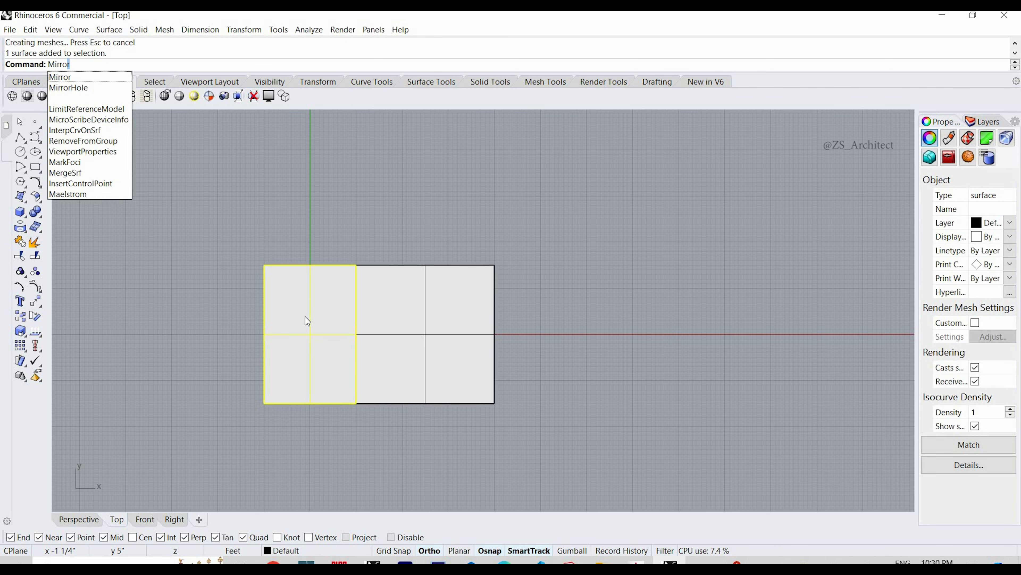
{"action": "key", "text": "Return"}
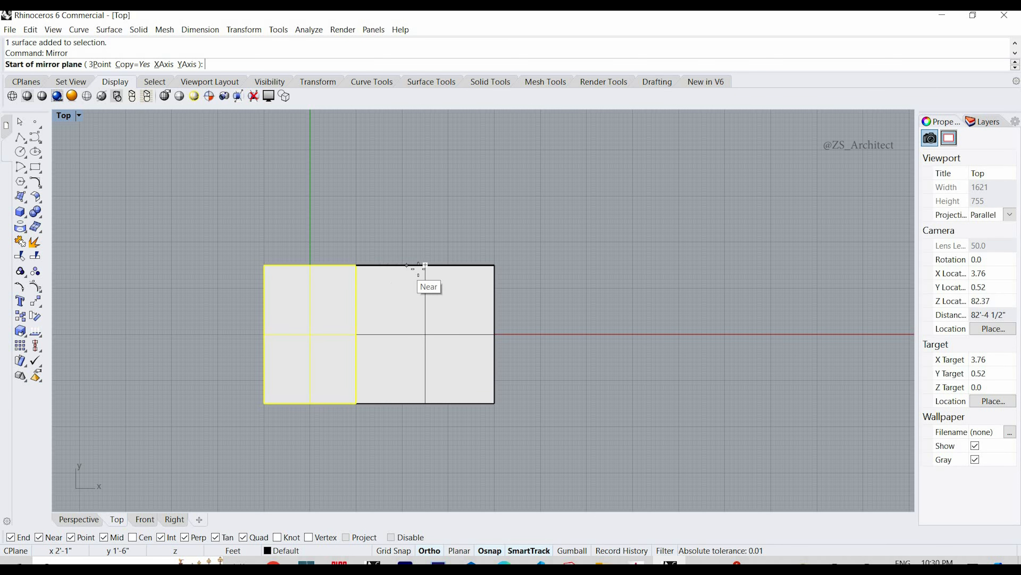
{"action": "left_click", "coordinate": [425, 266]}
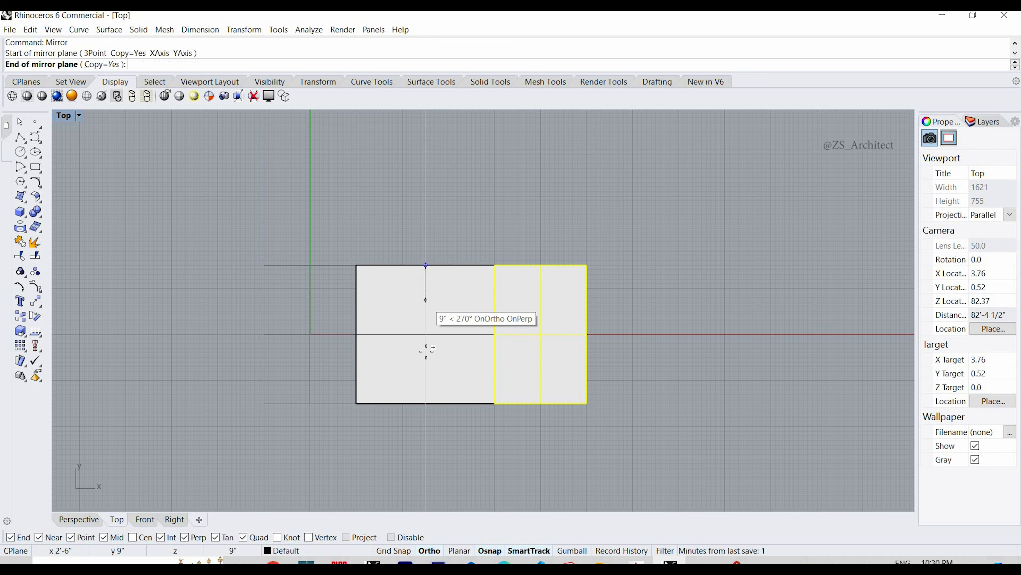
{"action": "left_click", "coordinate": [427, 384]}
{"action": "right_click", "coordinate": [419, 415]}
{"action": "left_click", "coordinate": [417, 421]}
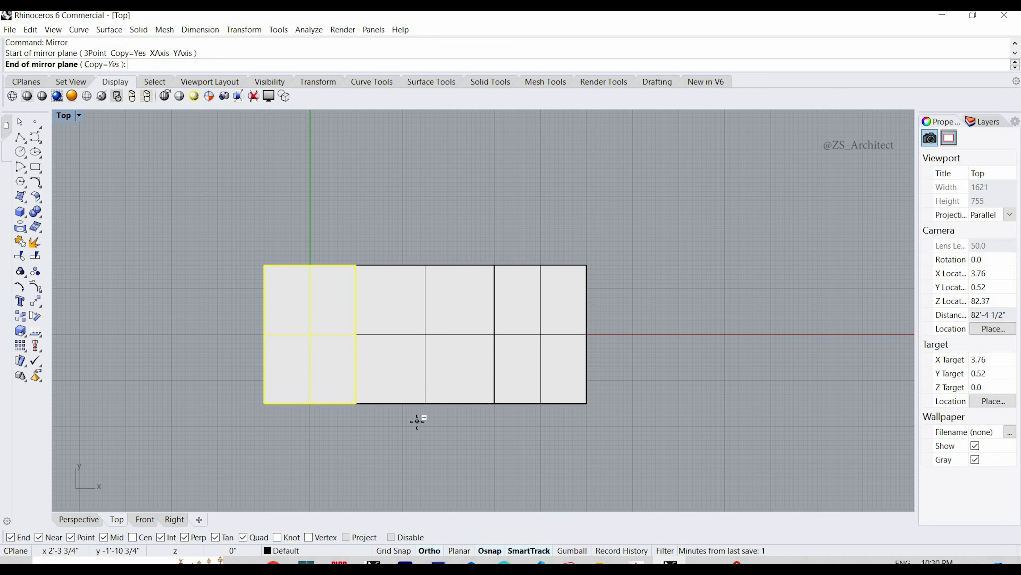
{"action": "right_click", "coordinate": [417, 421]}
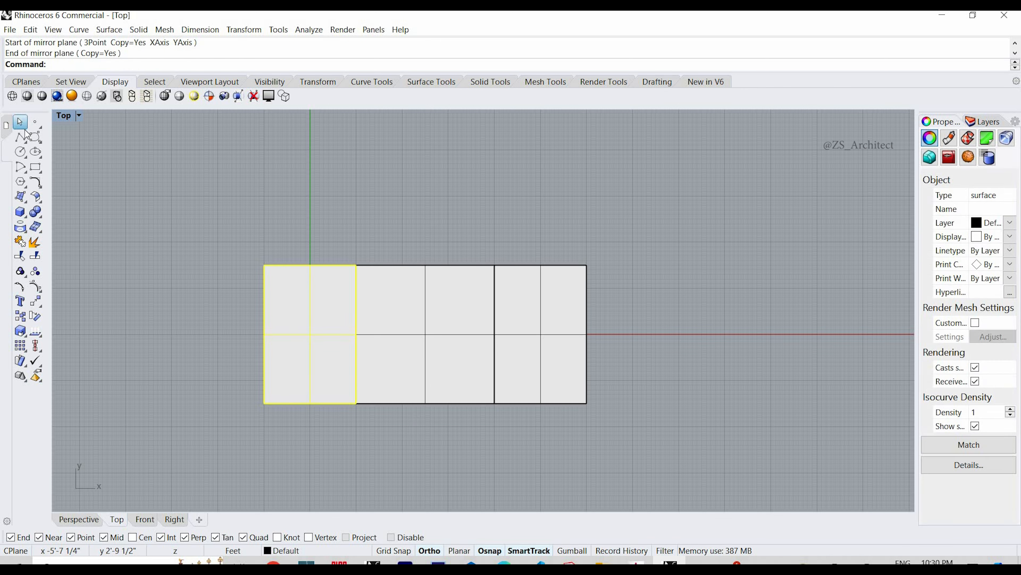
{"action": "key", "text": "Escape"}
- Move the middle plane straight up by 18" in the Front view
{"action": "left_click", "coordinate": [145, 519]}
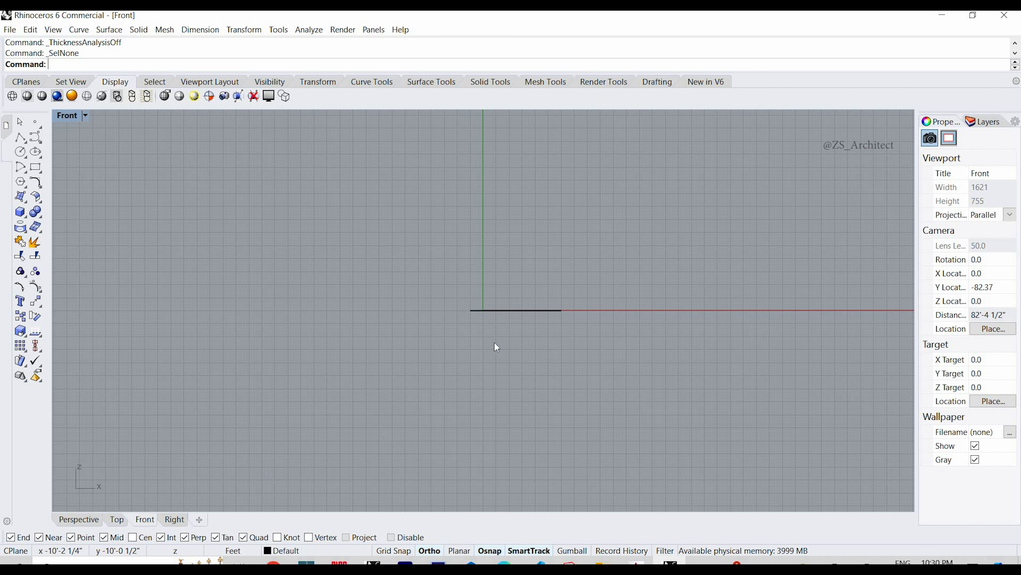
{"action": "scroll", "coordinate": [561, 270], "scroll_direction": "up", "scroll_amount": 6}
{"action": "scroll", "coordinate": [473, 337], "scroll_direction": "up", "scroll_amount": 4}
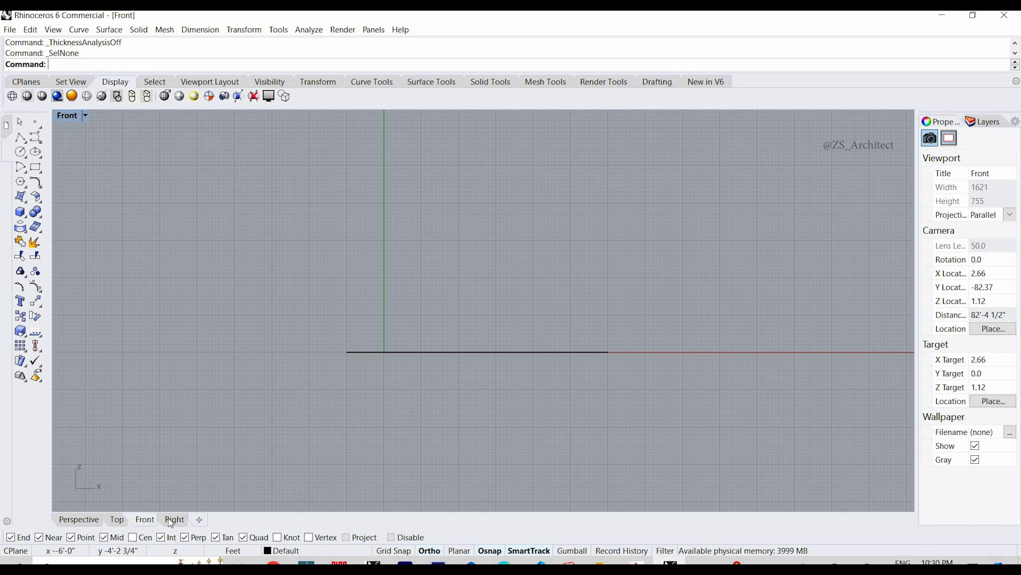
{"action": "left_click", "coordinate": [473, 353]}
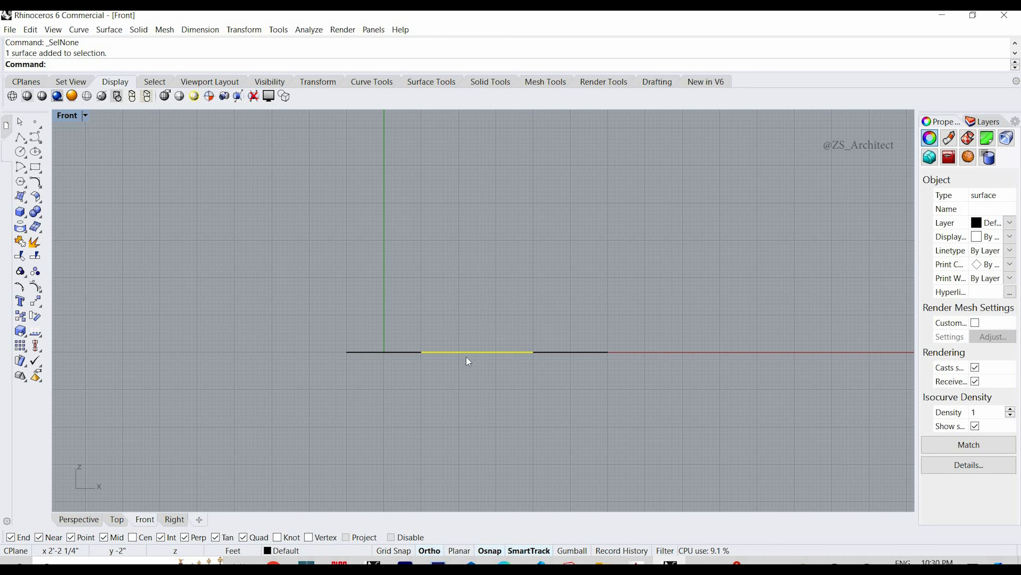
{"action": "type", "text": "Move"}
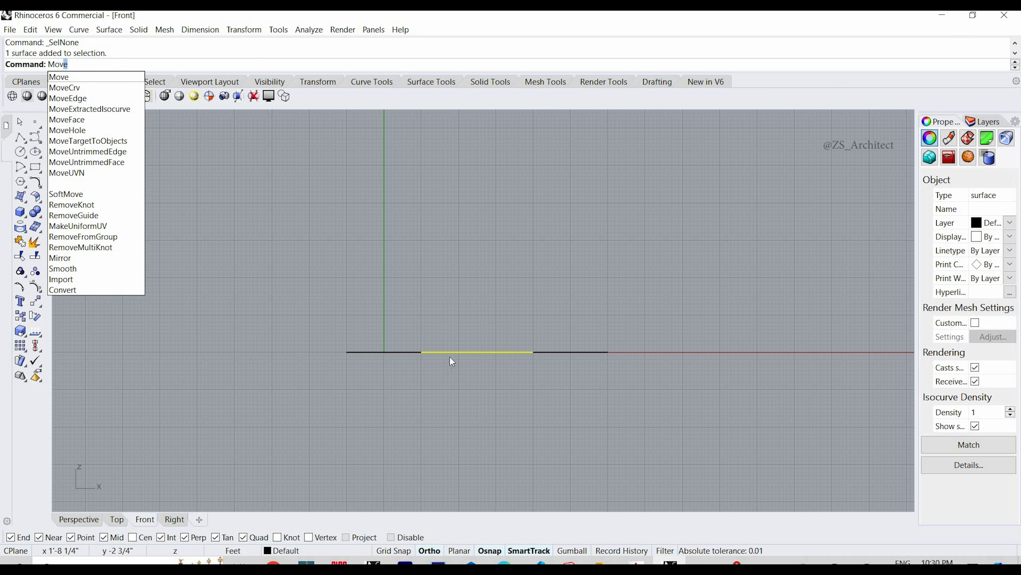
{"action": "key", "text": "Return"}
{"action": "left_click", "coordinate": [458, 352]}
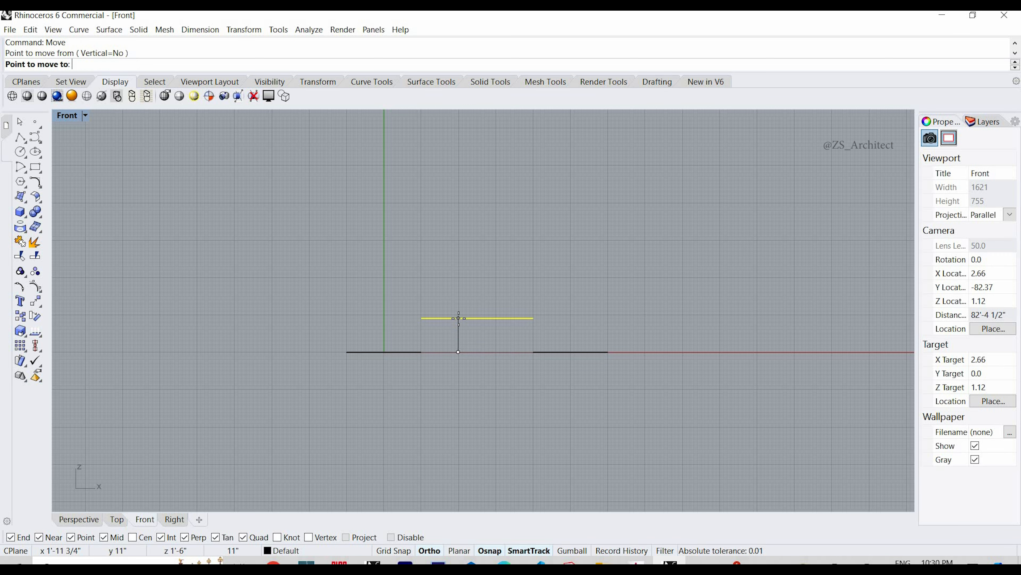
{"action": "type", "text": "18\""}
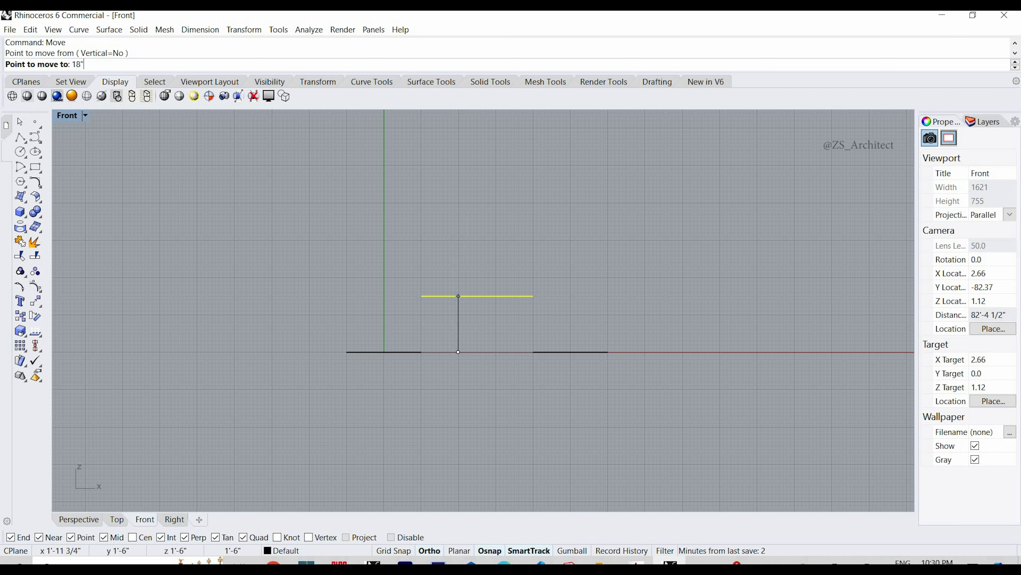
{"action": "key", "text": "Return"}
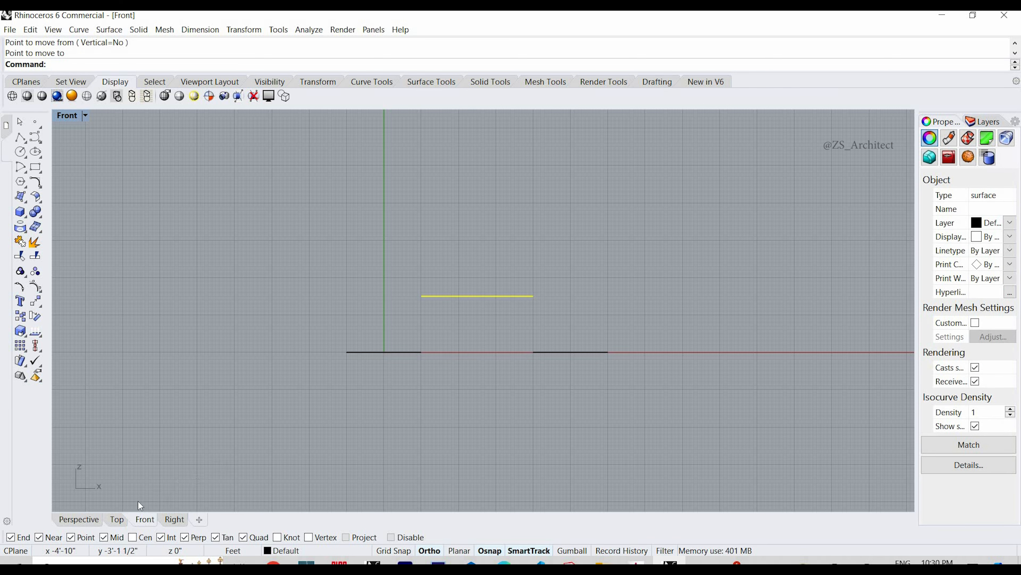
- Show the three planes in the Perspective view with the display mode set to Shaded
{"action": "left_click", "coordinate": [93, 523]}
{"action": "scroll", "coordinate": [245, 330], "scroll_direction": "down", "scroll_amount": 4}
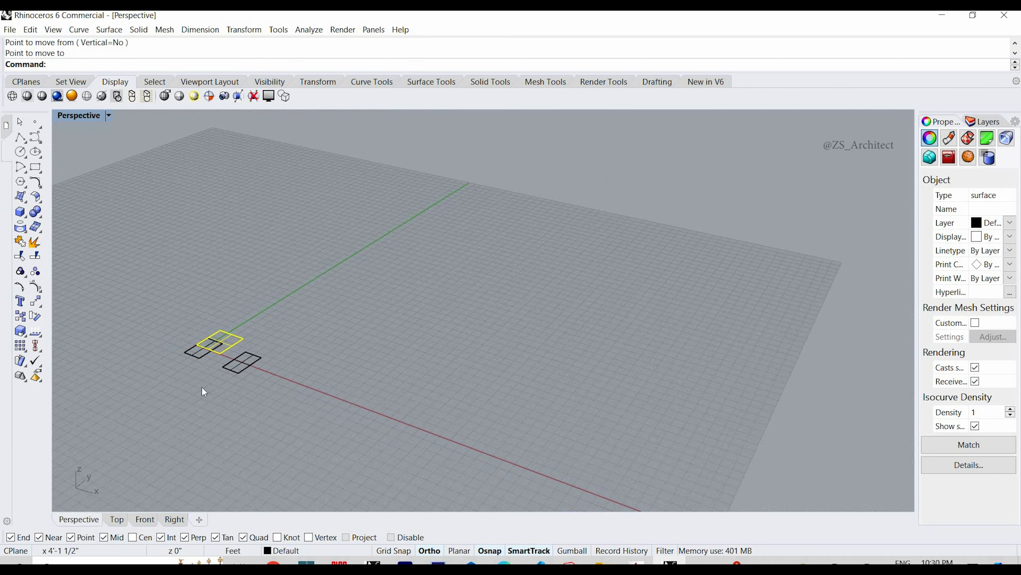
{"action": "scroll", "coordinate": [202, 387], "scroll_direction": "up", "scroll_amount": 6}
{"action": "left_click", "coordinate": [204, 348]}
{"action": "right_click_drag", "start_coordinate": [204, 348], "coordinate": [281, 346]}
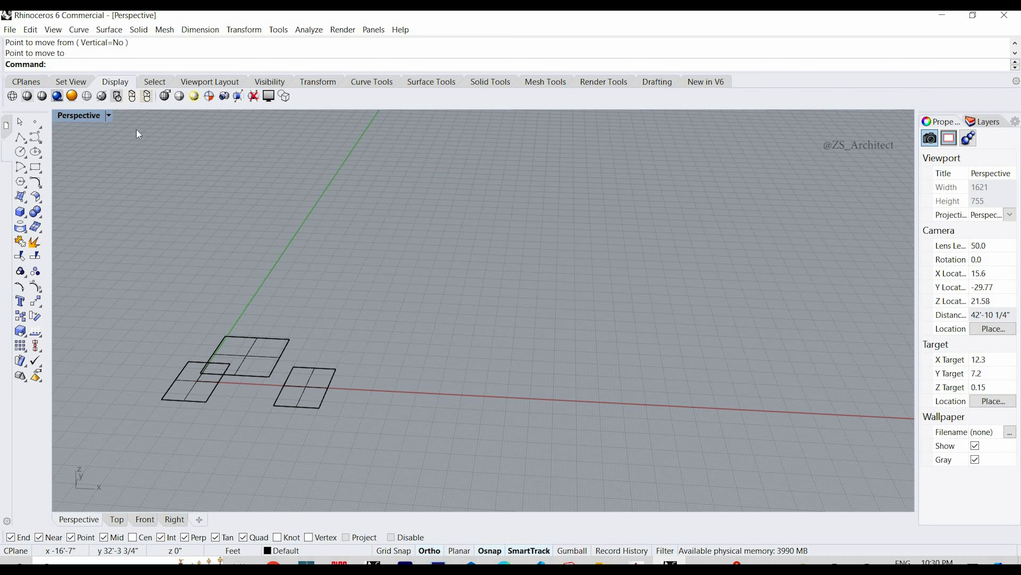
{"action": "left_click", "coordinate": [112, 115]}
{"action": "left_click", "coordinate": [110, 159]}
{"action": "scroll", "coordinate": [370, 361], "scroll_direction": "down", "scroll_amount": 6}
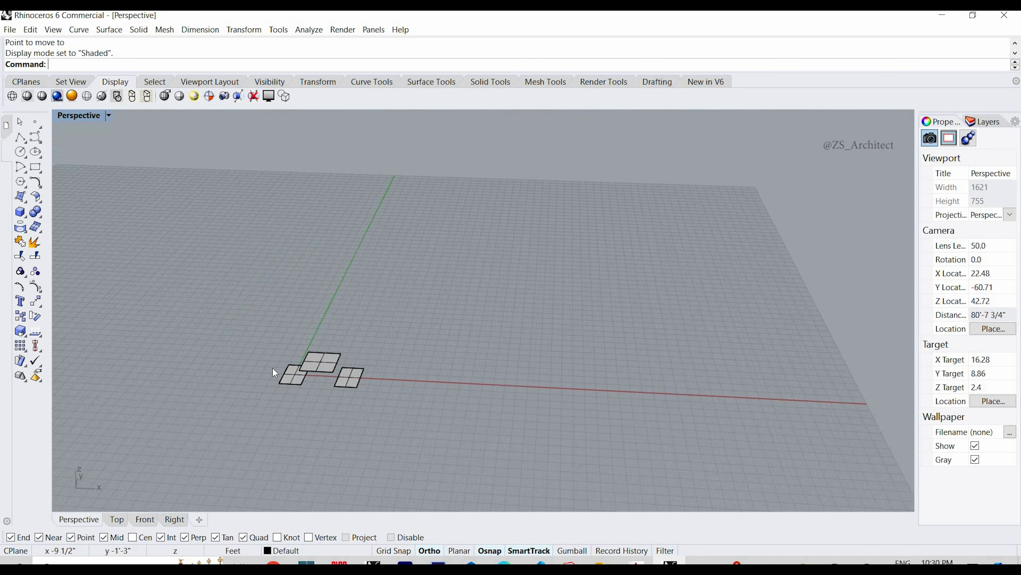
{"action": "scroll", "coordinate": [273, 368], "scroll_direction": "up", "scroll_amount": 10}
{"action": "mouse_move", "coordinate": [342, 403]}
{"action": "right_mouse_down"}
{"action": "mouse_move", "coordinate": [356, 405]}
{"action": "mouse_move", "coordinate": [389, 340]}
{"action": "mouse_move", "coordinate": [382, 313]}
{"action": "right_mouse_up"}
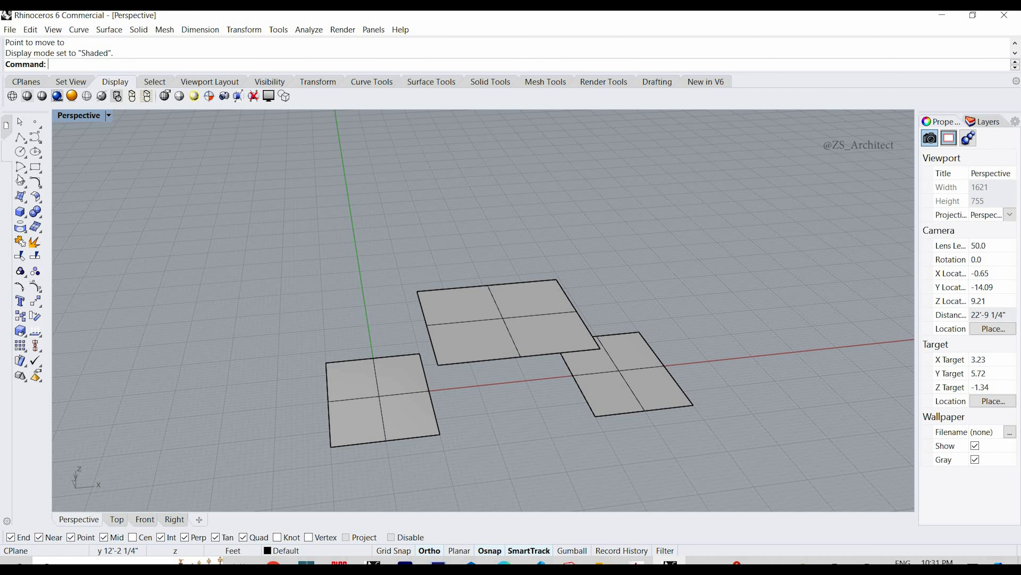
- Loft a Normal-style surface, without simplifying, between the Y-axis-side edges of the first ground plane and the raised middle plane
{"action": "left_click", "coordinate": [27, 202]}
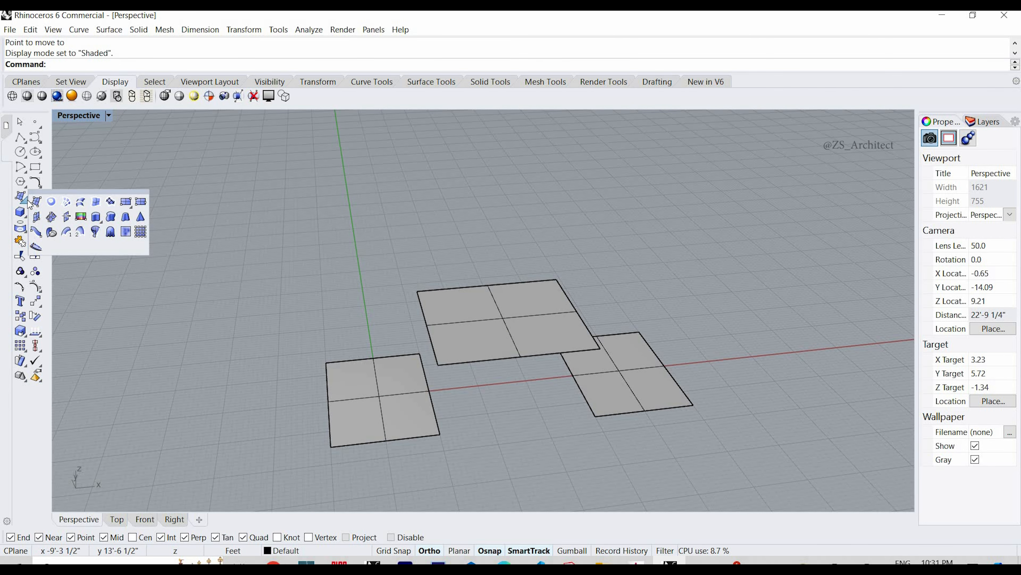
{"action": "left_click", "coordinate": [82, 202]}
{"action": "right_click_drag", "start_coordinate": [370, 292], "coordinate": [517, 330]}
{"action": "left_click_drag", "start_coordinate": [516, 271], "coordinate": [598, 433]}
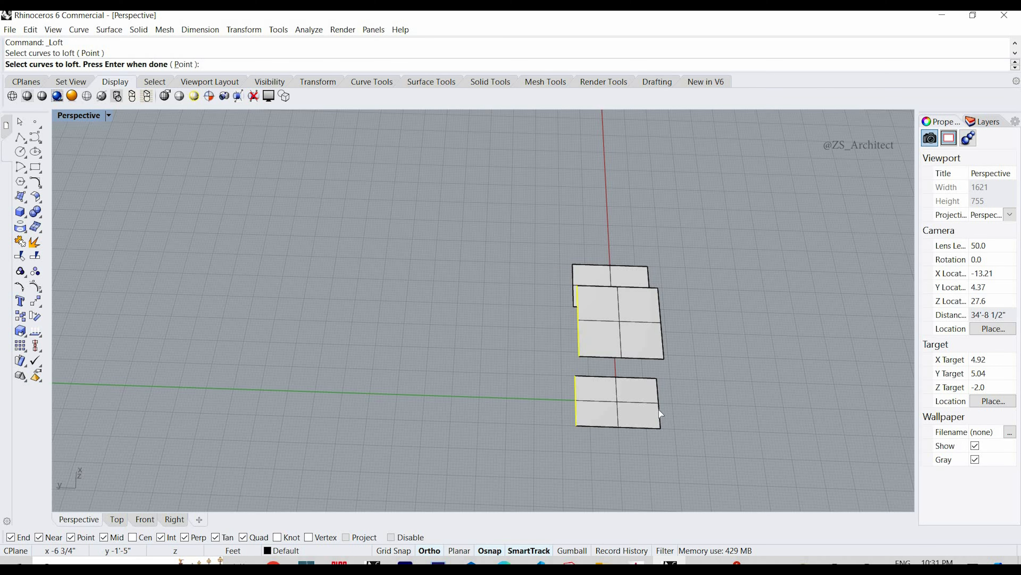
{"action": "scroll", "coordinate": [659, 410], "scroll_direction": "up", "scroll_amount": 4}
{"action": "key", "text": "Return"}
{"action": "right_click_drag", "start_coordinate": [475, 401], "coordinate": [600, 364]}
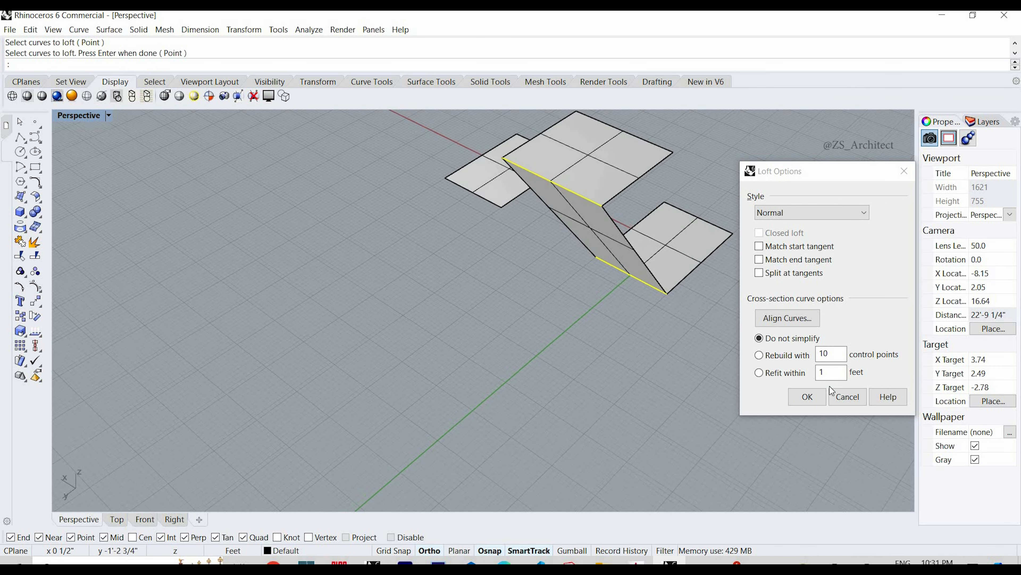
{"action": "left_click", "coordinate": [806, 397]}
- Loft a Normal-style surface from the middle plane's opposite long edge to the matching edge of the mirrored ground plane
{"action": "right_click_drag", "start_coordinate": [801, 392], "coordinate": [495, 354]}
{"action": "scroll", "coordinate": [499, 330], "scroll_direction": "down", "scroll_amount": 2}
{"action": "key", "text": "Return"}
{"action": "left_click_drag", "start_coordinate": [595, 196], "coordinate": [662, 375]}
{"action": "right_click_drag", "start_coordinate": [629, 329], "coordinate": [683, 315]}
{"action": "key", "text": "Return"}
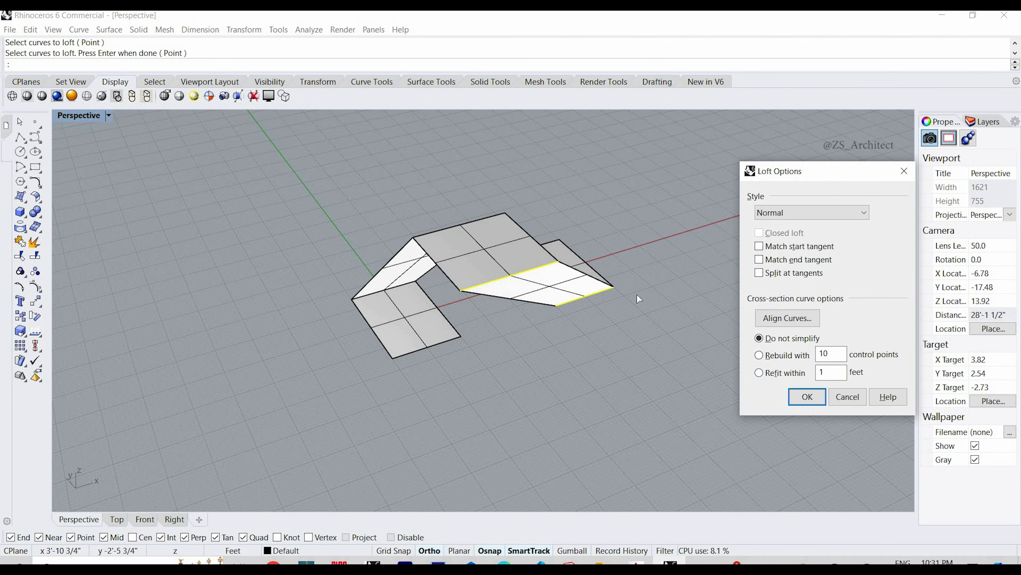
{"action": "left_click", "coordinate": [806, 397]}
- Join the three planes and both lofts into one polysurface, and clear the selection
{"action": "right_click_drag", "start_coordinate": [483, 318], "coordinate": [744, 185]}
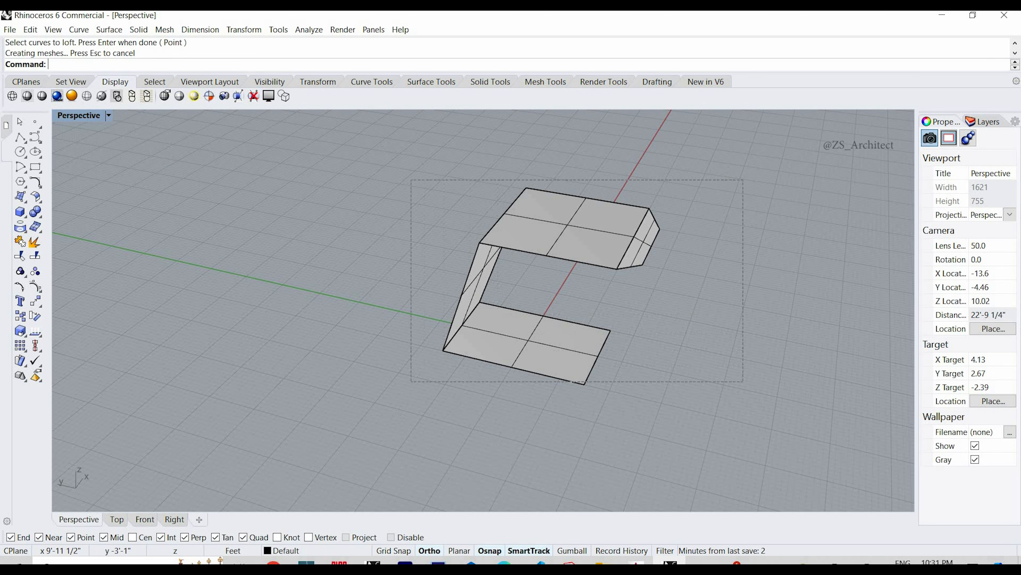
{"action": "left_click_drag", "start_coordinate": [411, 382], "coordinate": [411, 381]}
{"action": "right_click_drag", "start_coordinate": [411, 382], "coordinate": [267, 247]}
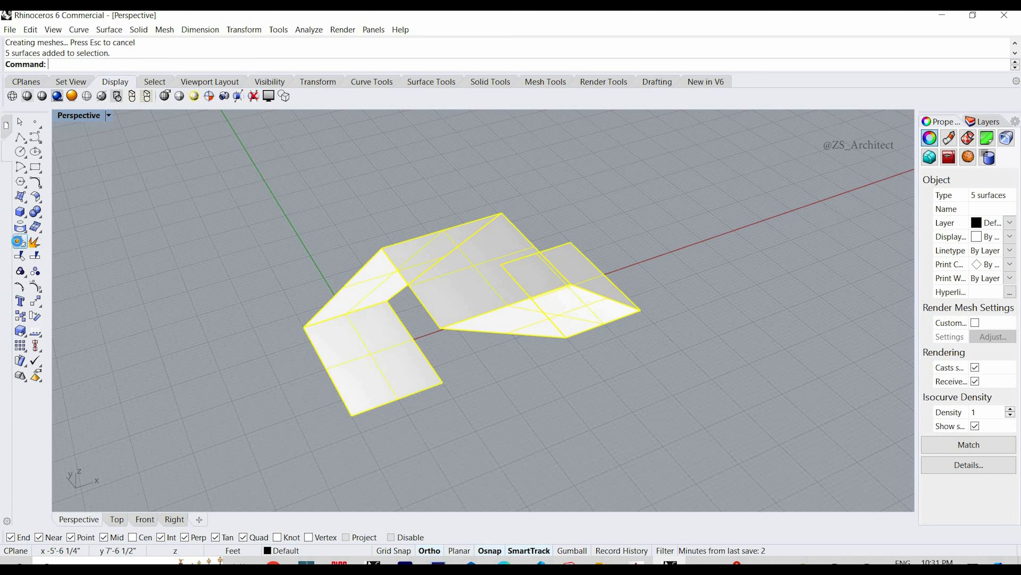
{"action": "key", "text": "ctrl+j"}
{"action": "scroll", "coordinate": [465, 272], "scroll_direction": "down", "scroll_amount": 2}
{"action": "scroll", "coordinate": [457, 229], "scroll_direction": "up", "scroll_amount": 2}
{"action": "left_click", "coordinate": [455, 212]}
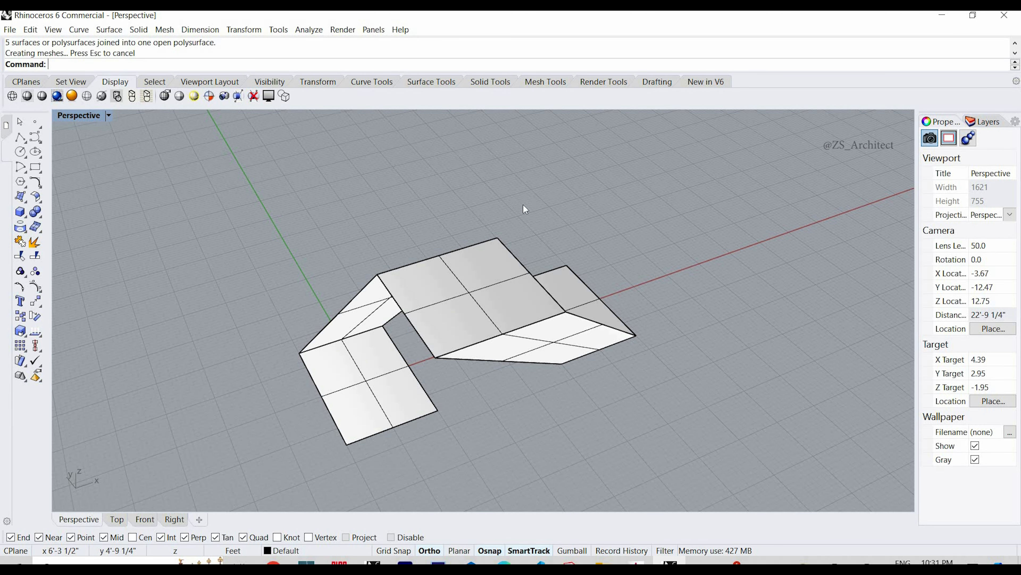
- Fillet the two long edges where the raised middle plane meets the lofts with a 4" radius
{"action": "left_click", "coordinate": [42, 205]}
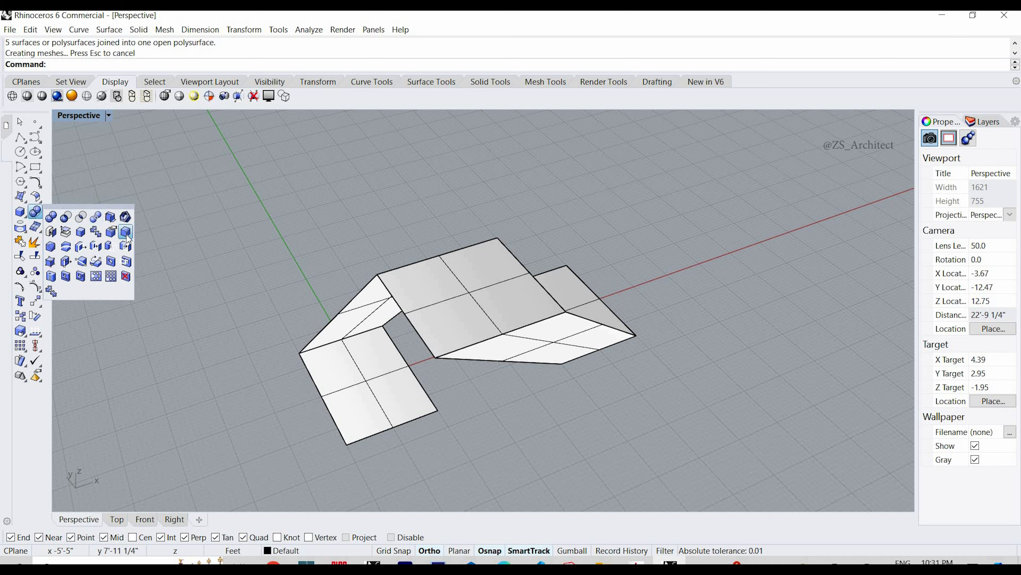
{"action": "left_click", "coordinate": [126, 242]}
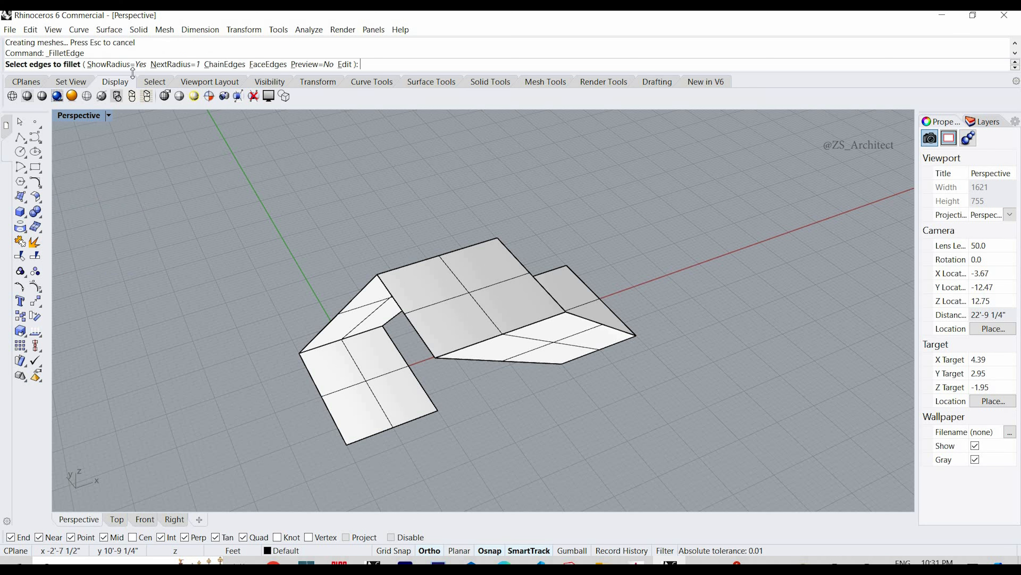
{"action": "left_click", "coordinate": [175, 64]}
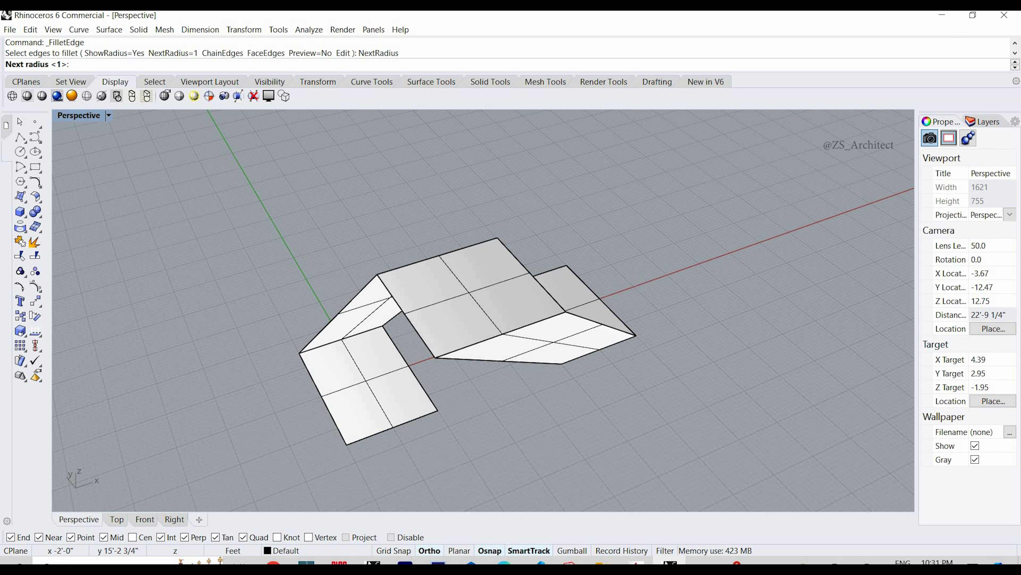
{"action": "type", "text": "4\""}
{"action": "key", "text": "Return"}
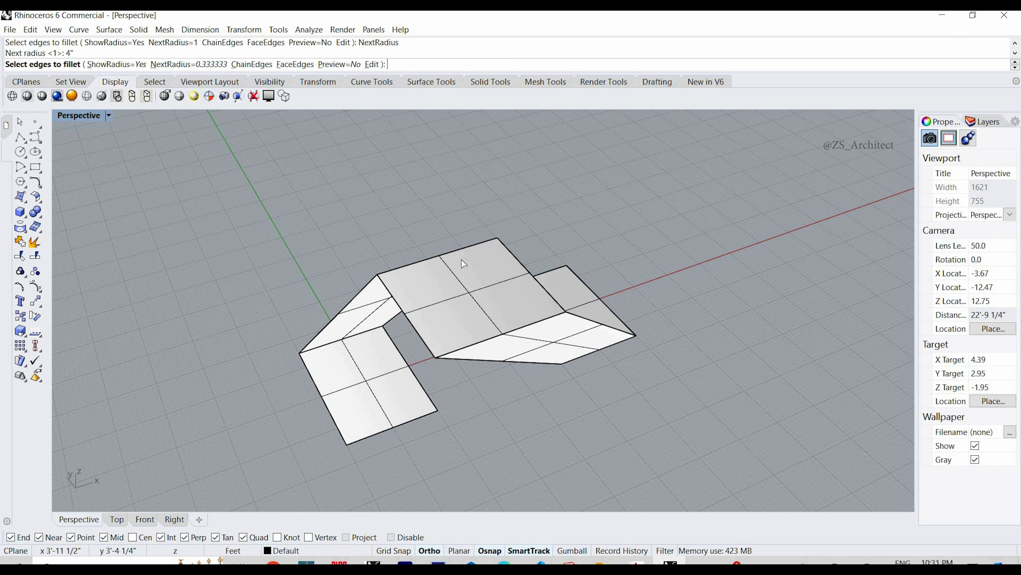
{"action": "left_click", "coordinate": [461, 251]}
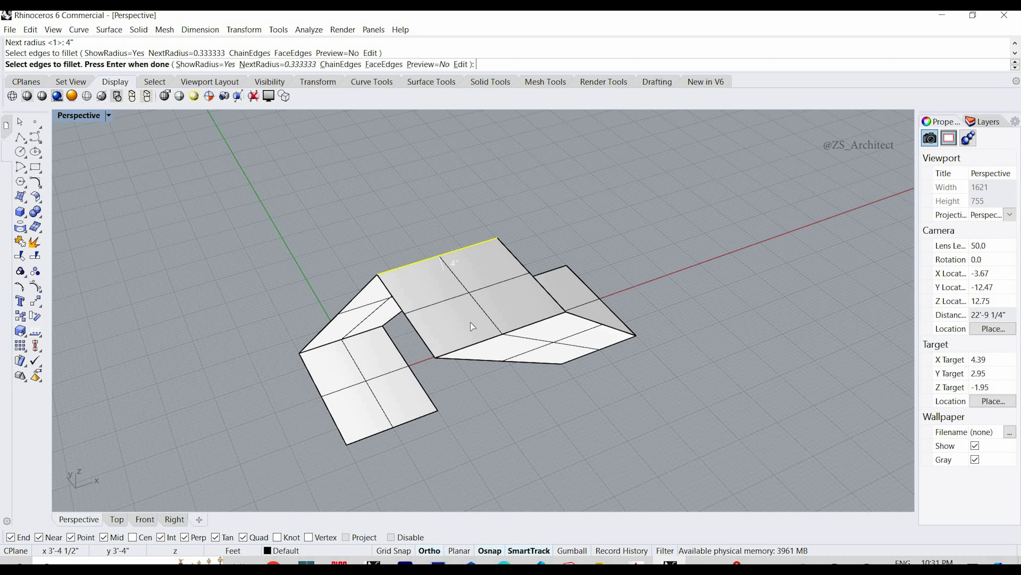
{"action": "left_click", "coordinate": [475, 348]}
{"action": "key", "text": "Return"}
{"action": "scroll", "coordinate": [455, 354], "scroll_direction": "up", "scroll_amount": 4}
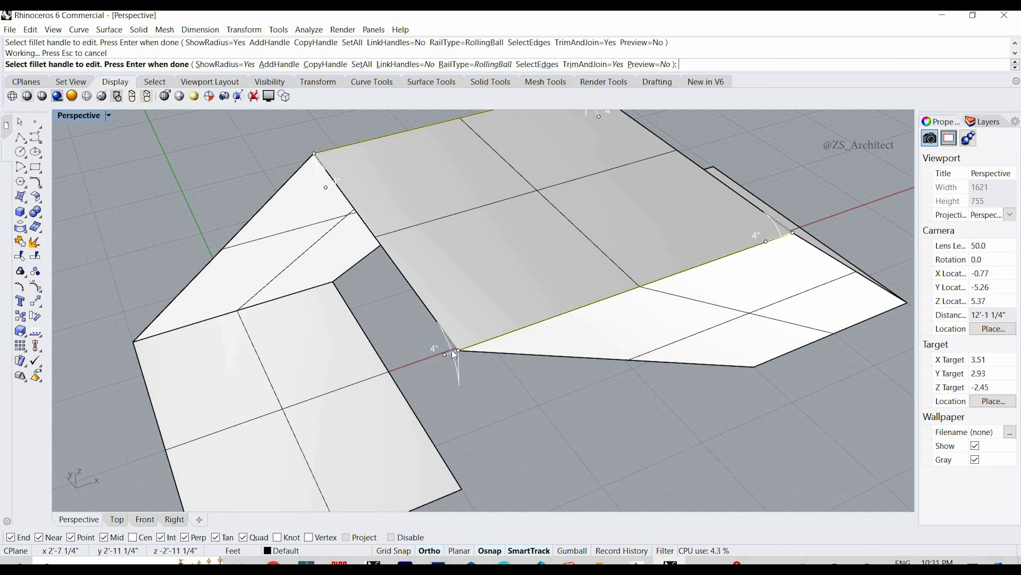
{"action": "key", "text": "Return"}
{"action": "scroll", "coordinate": [455, 352], "scroll_direction": "down", "scroll_amount": 2}
{"action": "right_click_drag", "start_coordinate": [502, 328], "coordinate": [480, 354]}
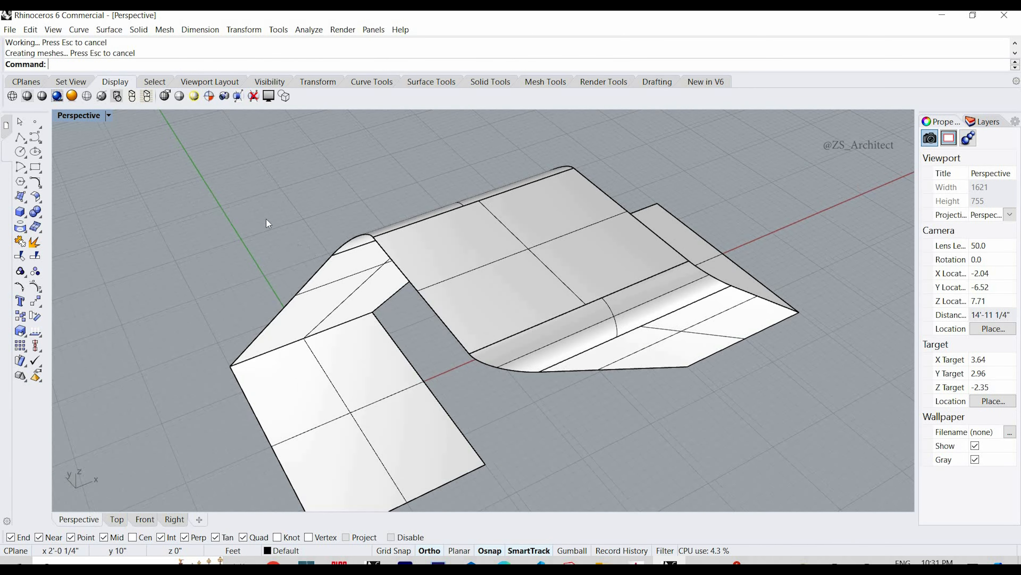
- Fillet the two lower bend edges where the lofts meet the ground planes with a 2" radius
{"action": "key", "text": "Return"}
{"action": "left_click", "coordinate": [167, 65]}
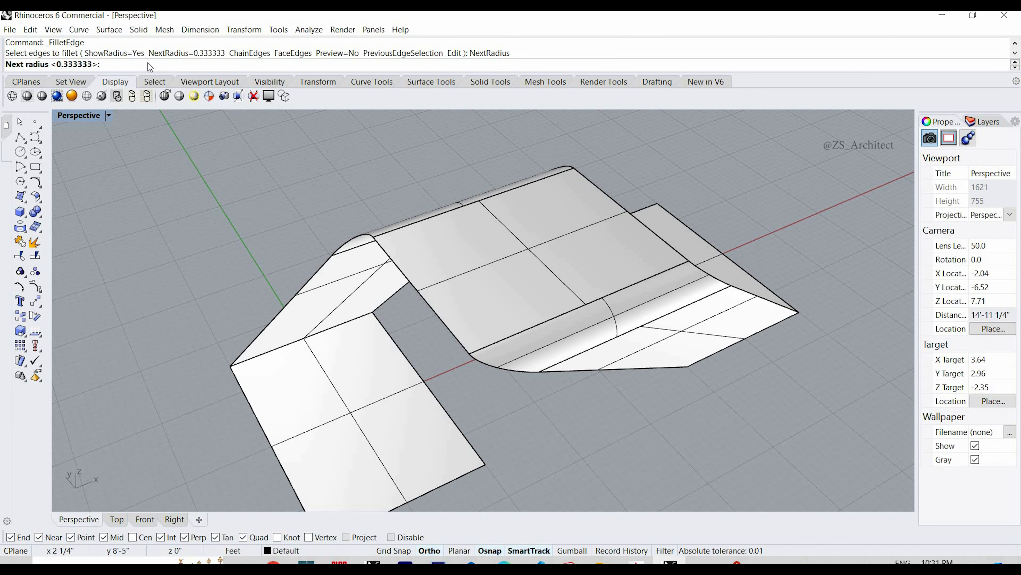
{"action": "type", "text": "2"}
{"action": "key", "text": "Return"}
{"action": "right_click_drag", "start_coordinate": [354, 358], "coordinate": [440, 367]}
{"action": "scroll", "coordinate": [440, 367], "scroll_direction": "down", "scroll_amount": 5}
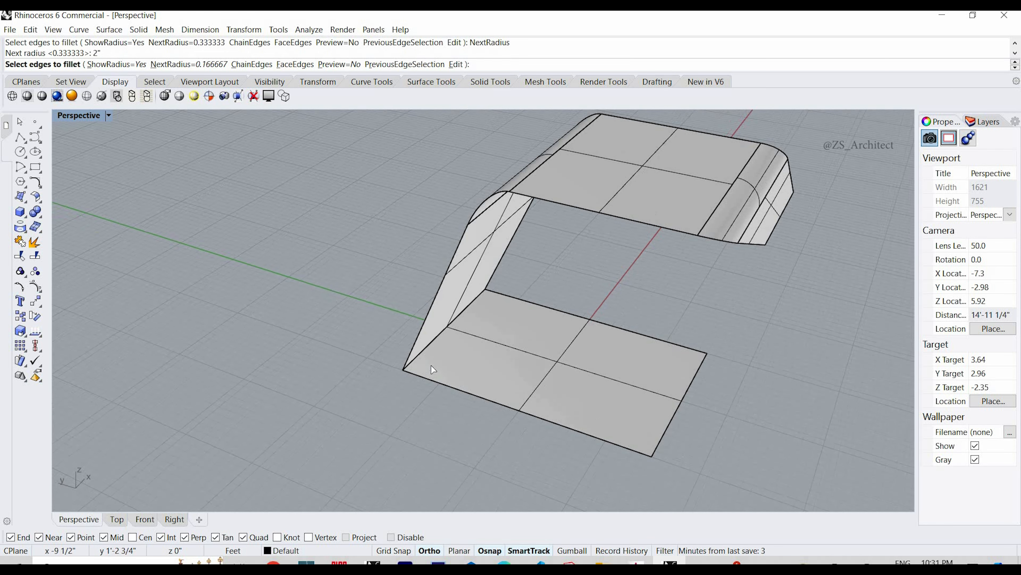
{"action": "left_click", "coordinate": [427, 349]}
{"action": "right_click_drag", "start_coordinate": [537, 306], "coordinate": [493, 337]}
{"action": "scroll", "coordinate": [543, 335], "scroll_direction": "up", "scroll_amount": 2}
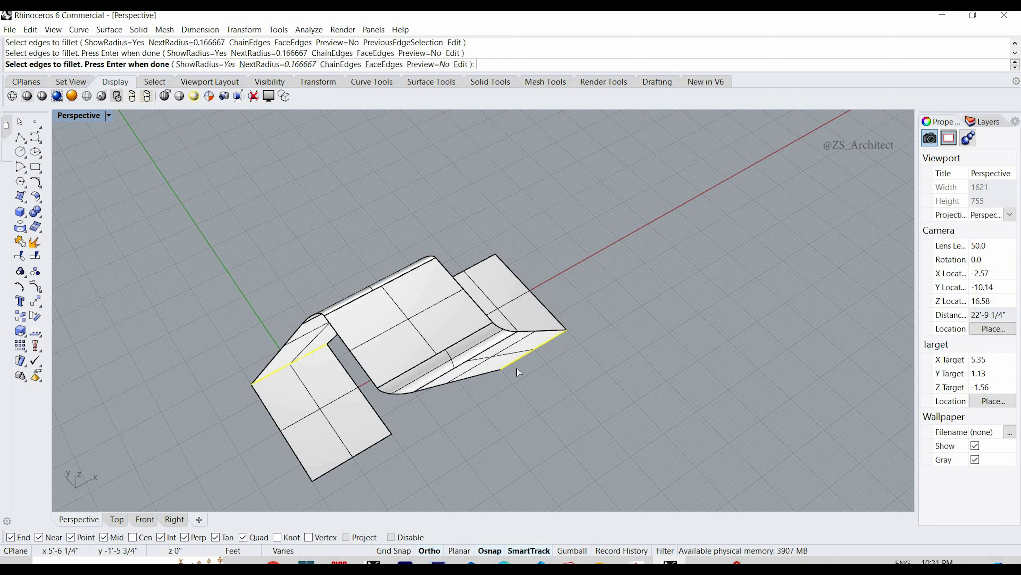
{"action": "key", "text": "Return"}
{"action": "key", "text": "Return"}
- Select the whole filleted polysurface
{"action": "right_click_drag", "start_coordinate": [317, 390], "coordinate": [392, 367]}
{"action": "scroll", "coordinate": [386, 367], "scroll_direction": "down", "scroll_amount": 2}
{"action": "left_click", "coordinate": [482, 297]}
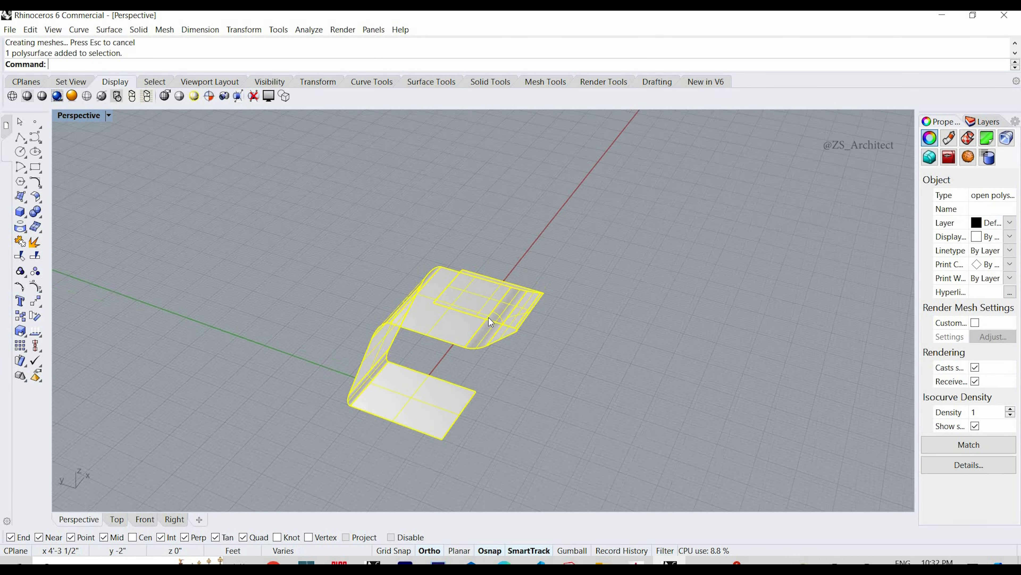
{"action": "right_click_drag", "start_coordinate": [488, 318], "coordinate": [549, 253]}
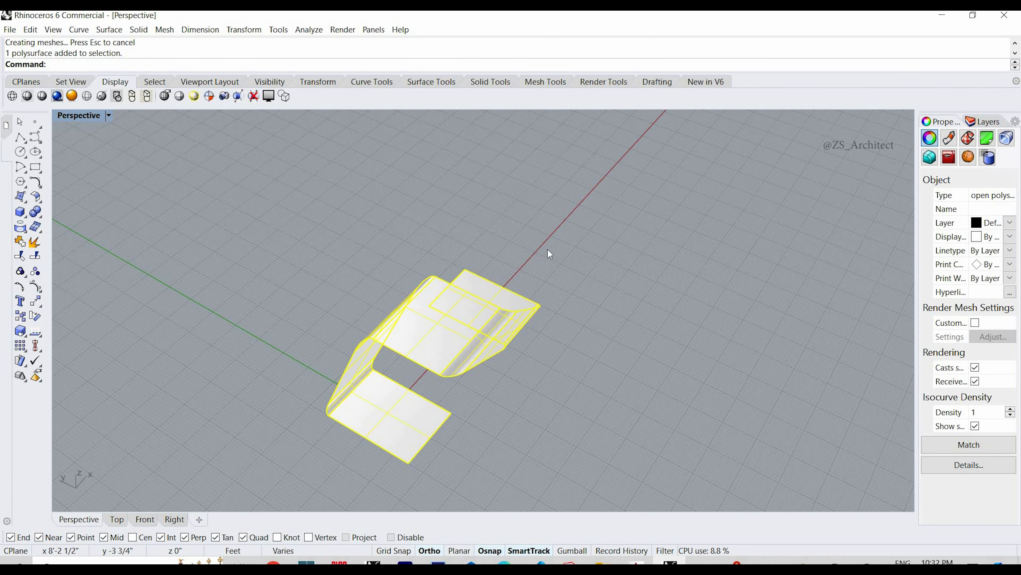
{"action": "left_click", "coordinate": [40, 202]}
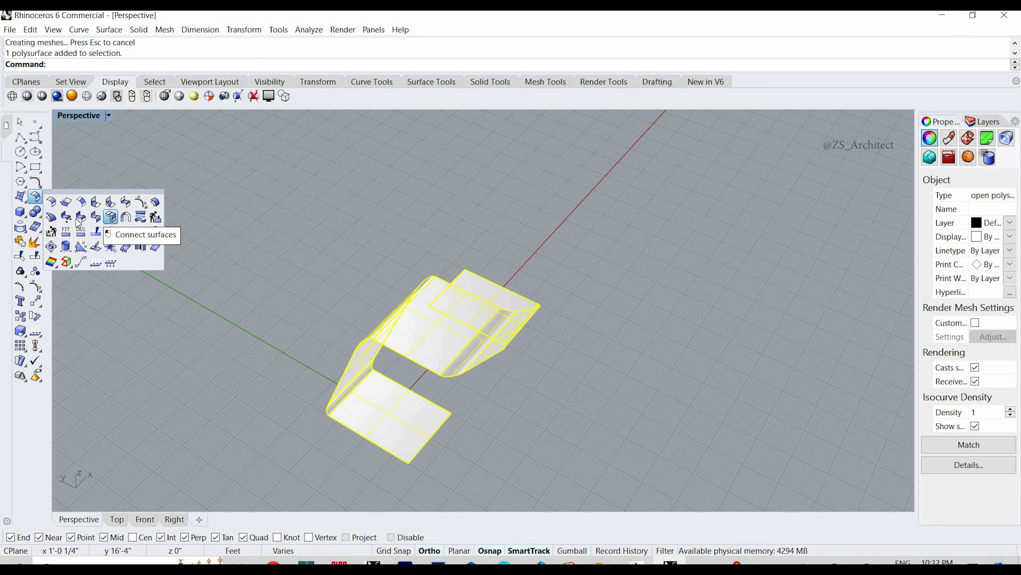
{"action": "left_click", "coordinate": [156, 202]}
{"action": "right_click_drag", "start_coordinate": [479, 335], "coordinate": [386, 205]}
{"action": "key", "text": "Return"}
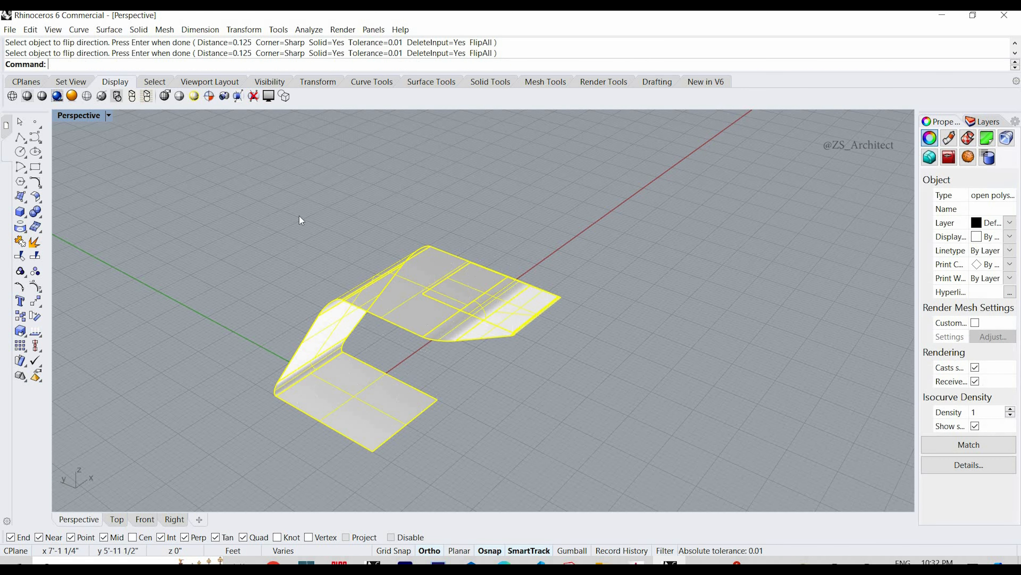
- Offset the selected polysurface by 1.5" as a solid with sharp corners, replacing the original, and clear the selection
{"action": "left_click", "coordinate": [41, 205]}
{"action": "left_click", "coordinate": [156, 202]}
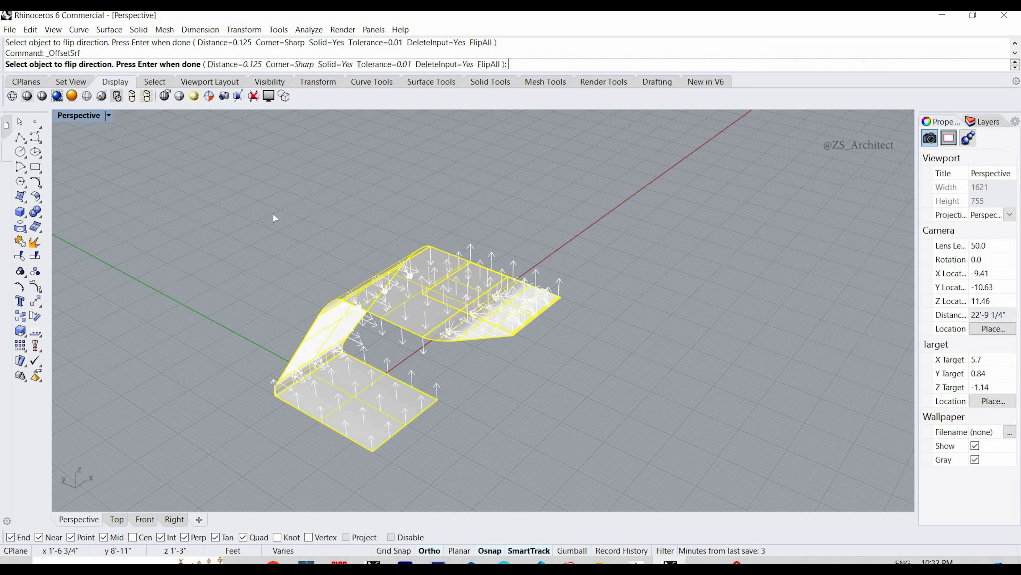
{"action": "left_click", "coordinate": [246, 65]}
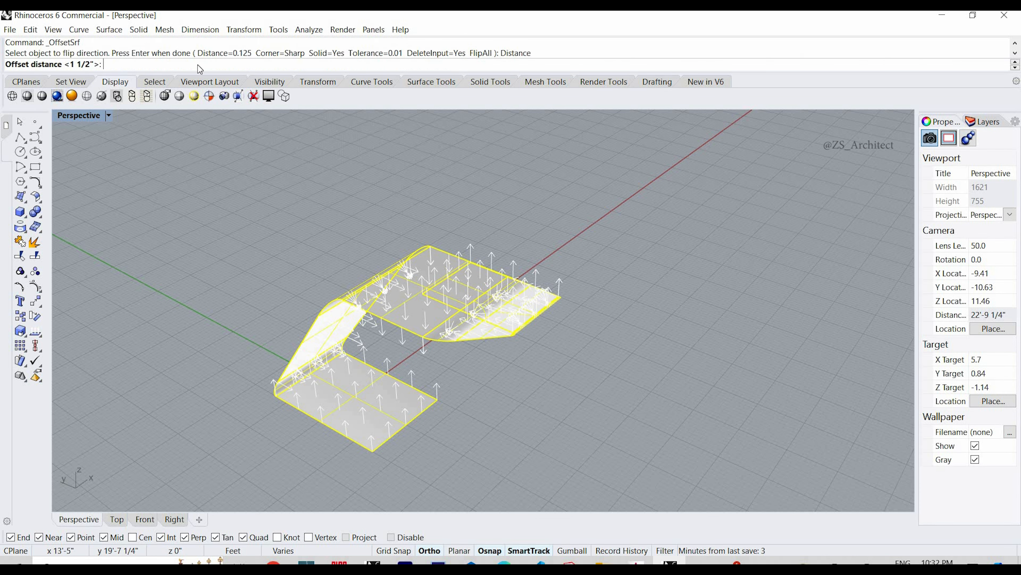
{"action": "type", "text": "1.5"}
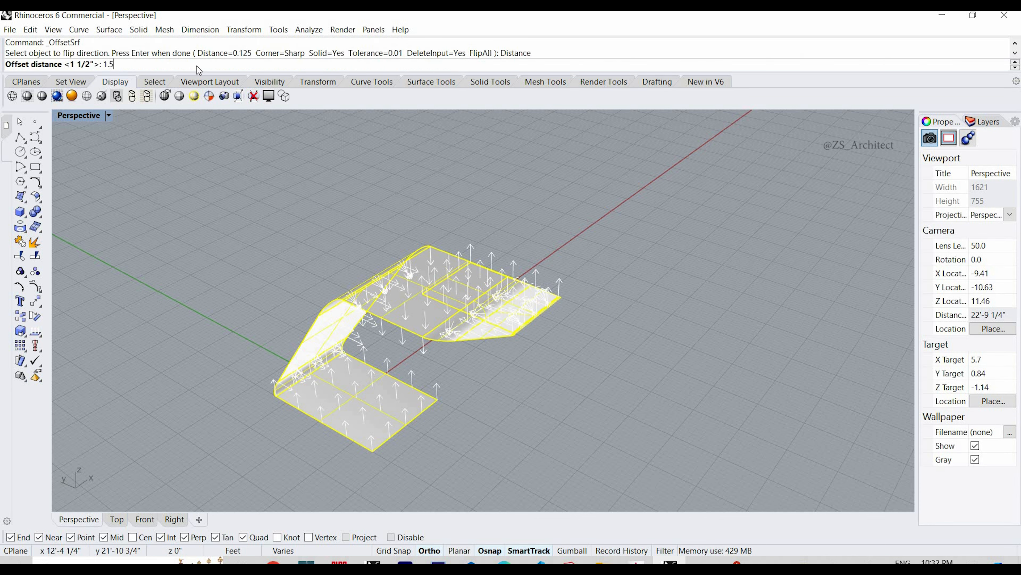
{"action": "type", "text": "\""}
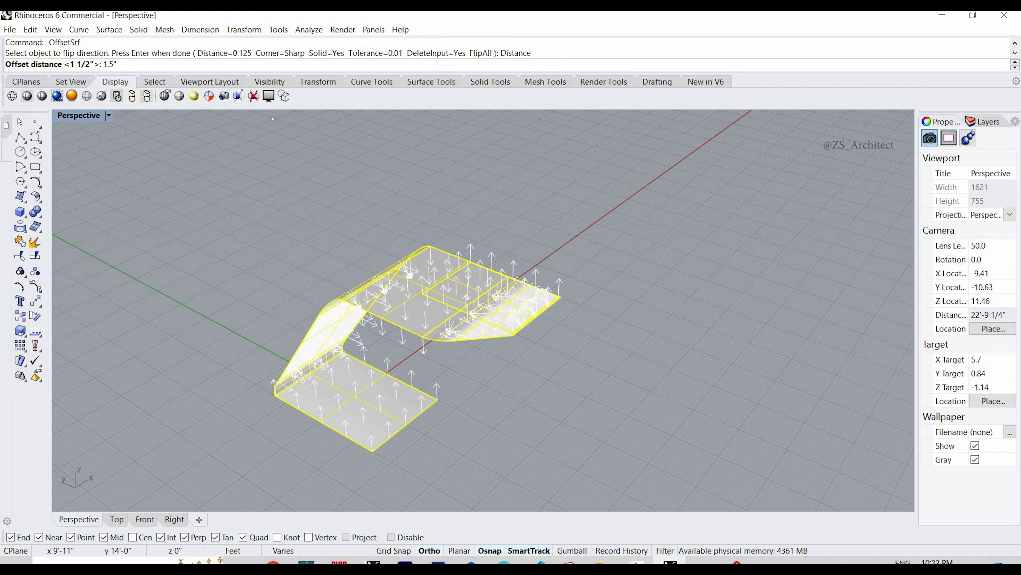
{"action": "key", "text": "Return"}
{"action": "key", "text": "Return"}
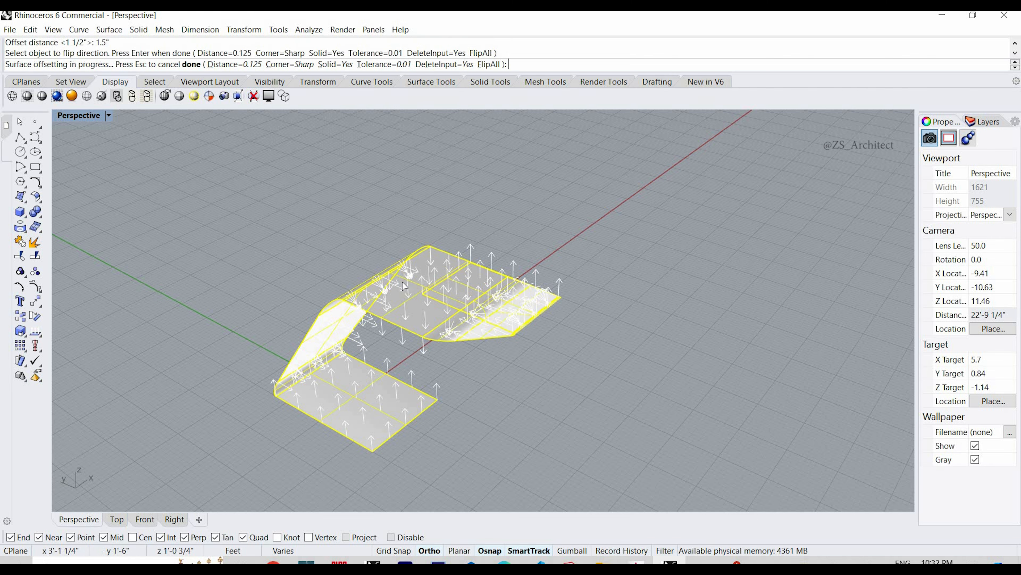
{"action": "left_click", "coordinate": [428, 362]}
{"action": "scroll", "coordinate": [437, 321], "scroll_direction": "up", "scroll_amount": 8}
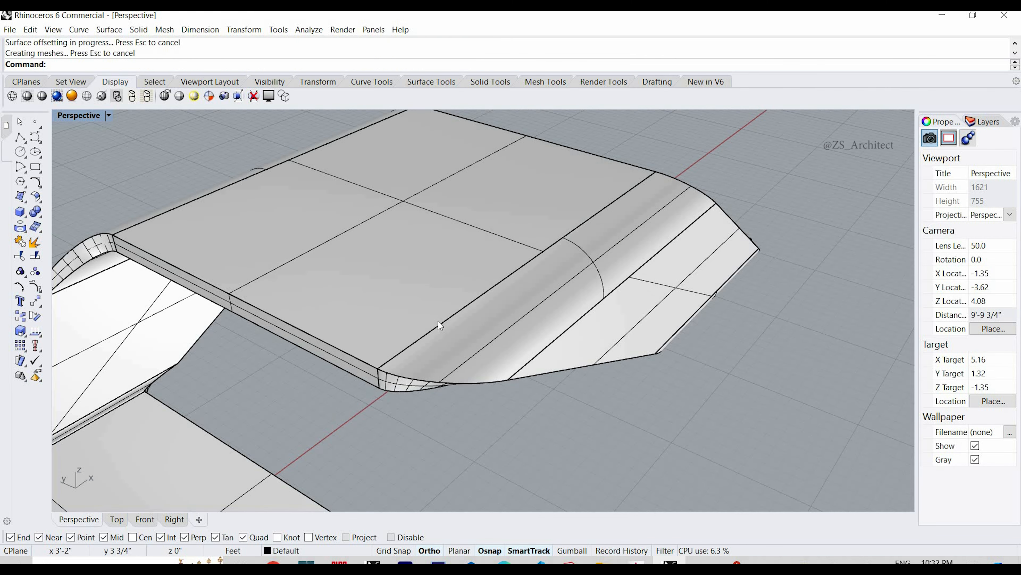
{"action": "scroll", "coordinate": [438, 321], "scroll_direction": "down", "scroll_amount": 6}
{"action": "right_click_drag", "start_coordinate": [400, 327], "coordinate": [414, 299]}
{"action": "scroll", "coordinate": [414, 299], "scroll_direction": "down", "scroll_amount": 2}
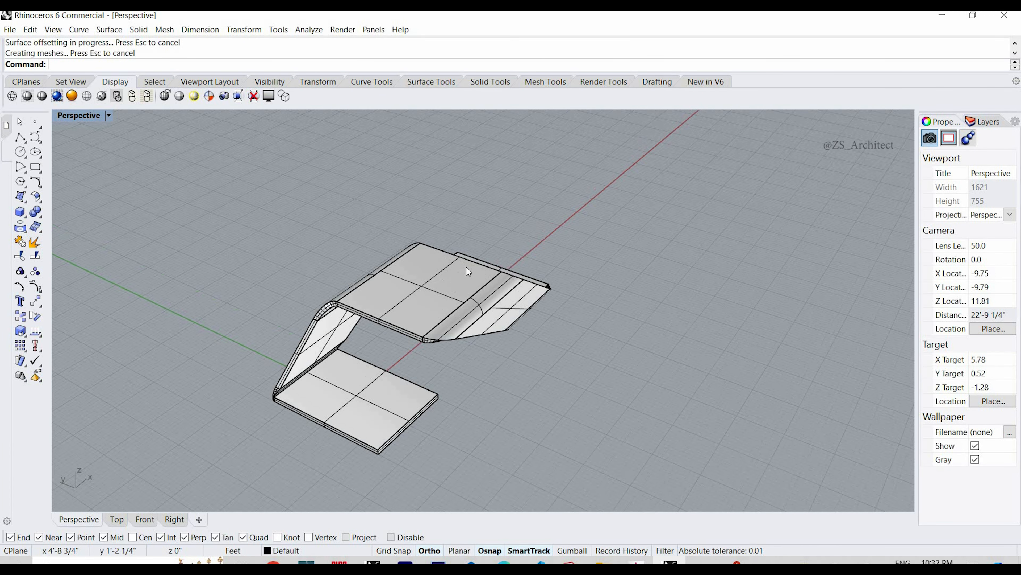
- Fillet the four short vertical edges at the free outer corners of the two ground panels with a 2.5" radius
{"action": "left_click", "coordinate": [42, 218]}
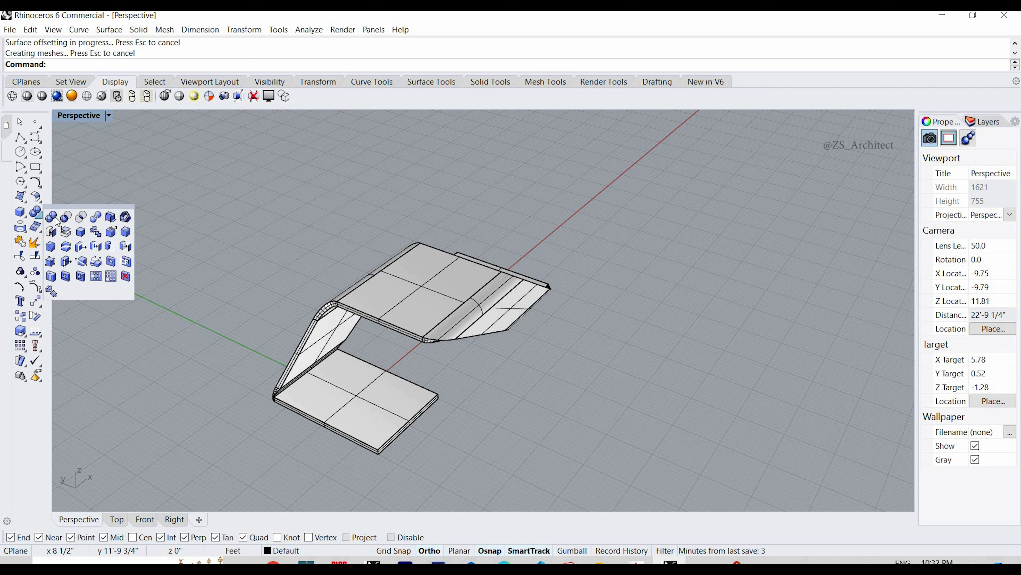
{"action": "left_click", "coordinate": [126, 233]}
{"action": "left_click", "coordinate": [165, 67]}
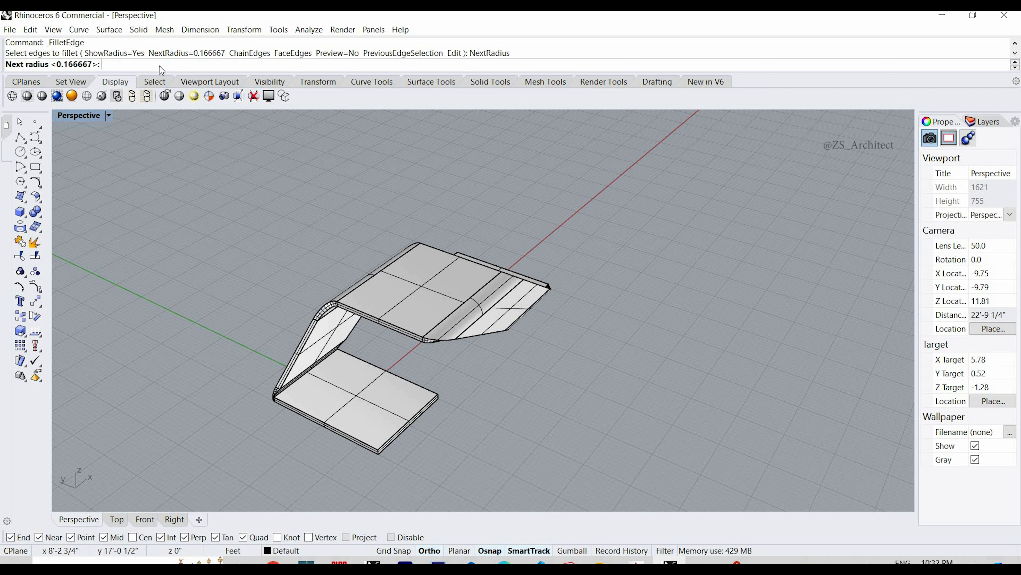
{"action": "type", "text": "2.5"}
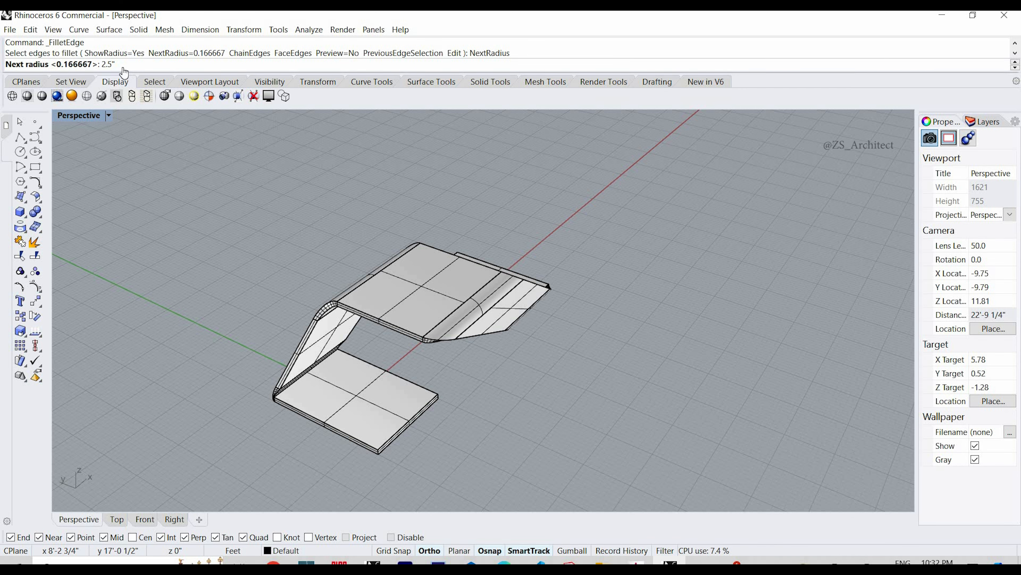
{"action": "key", "text": "Return"}
{"action": "scroll", "coordinate": [329, 407], "scroll_direction": "down", "scroll_amount": 2}
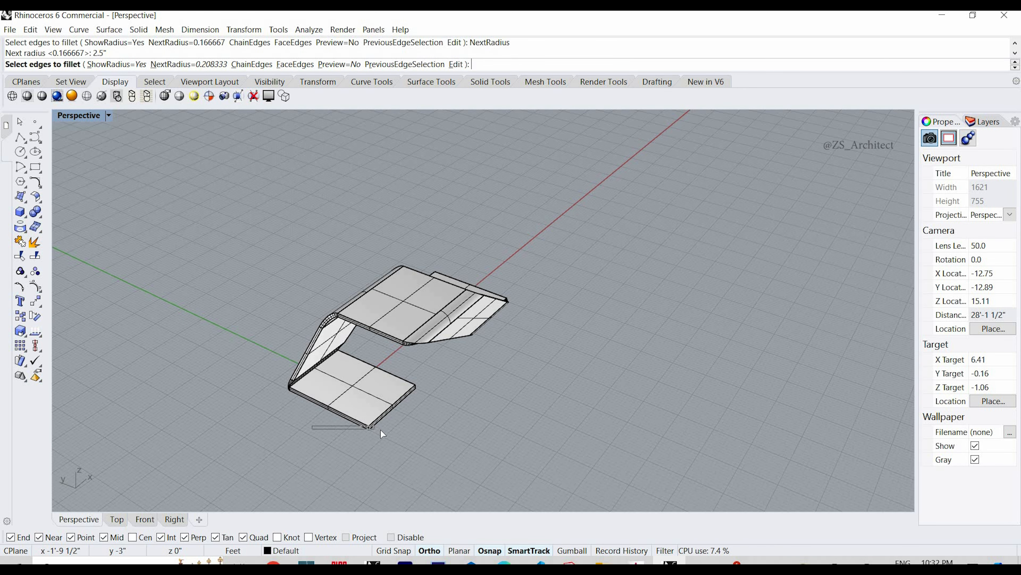
{"action": "left_click_drag", "start_coordinate": [380, 429], "coordinate": [384, 445]}
{"action": "left_click_drag", "start_coordinate": [307, 411], "coordinate": [399, 445]}
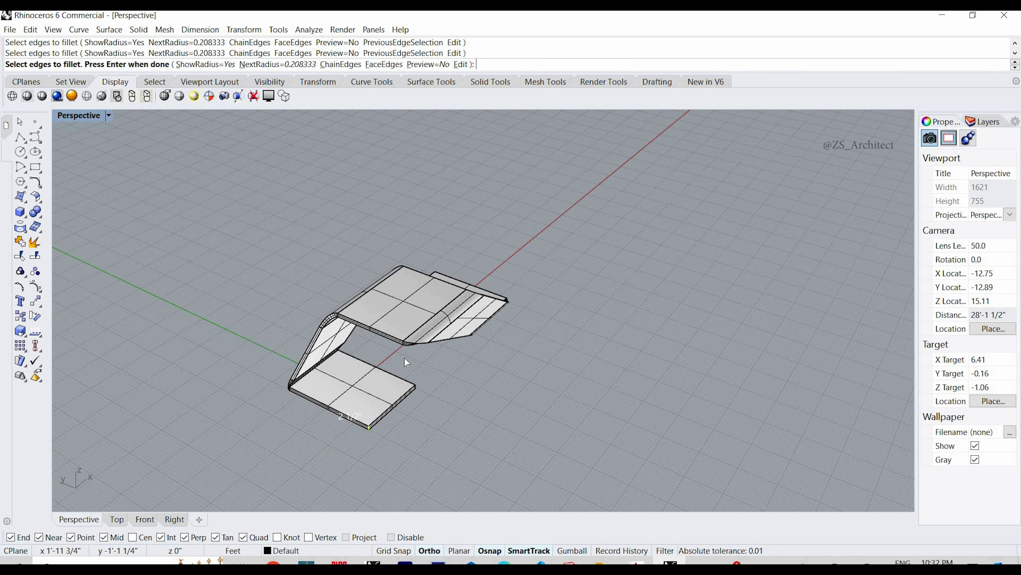
{"action": "left_click_drag", "start_coordinate": [437, 412], "coordinate": [439, 414]}
{"action": "right_click_drag", "start_coordinate": [422, 421], "coordinate": [321, 487]}
{"action": "scroll", "coordinate": [430, 242], "scroll_direction": "up", "scroll_amount": 4}
{"action": "left_click_drag", "start_coordinate": [437, 243], "coordinate": [496, 298]}
{"action": "right_click_drag", "start_coordinate": [467, 304], "coordinate": [338, 237]}
{"action": "left_click_drag", "start_coordinate": [398, 223], "coordinate": [433, 259]}
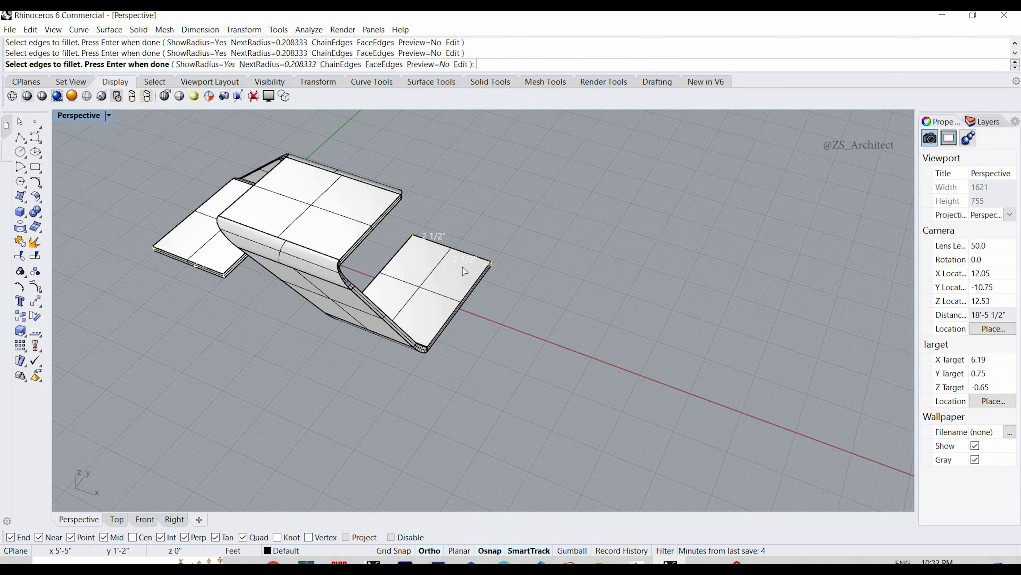
{"action": "scroll", "coordinate": [465, 272], "scroll_direction": "up", "scroll_amount": 2}
{"action": "key", "text": "Return"}
{"action": "scroll", "coordinate": [497, 263], "scroll_direction": "up", "scroll_amount": 6}
{"action": "key", "text": "Return"}
{"action": "scroll", "coordinate": [525, 302], "scroll_direction": "down", "scroll_amount": 10}
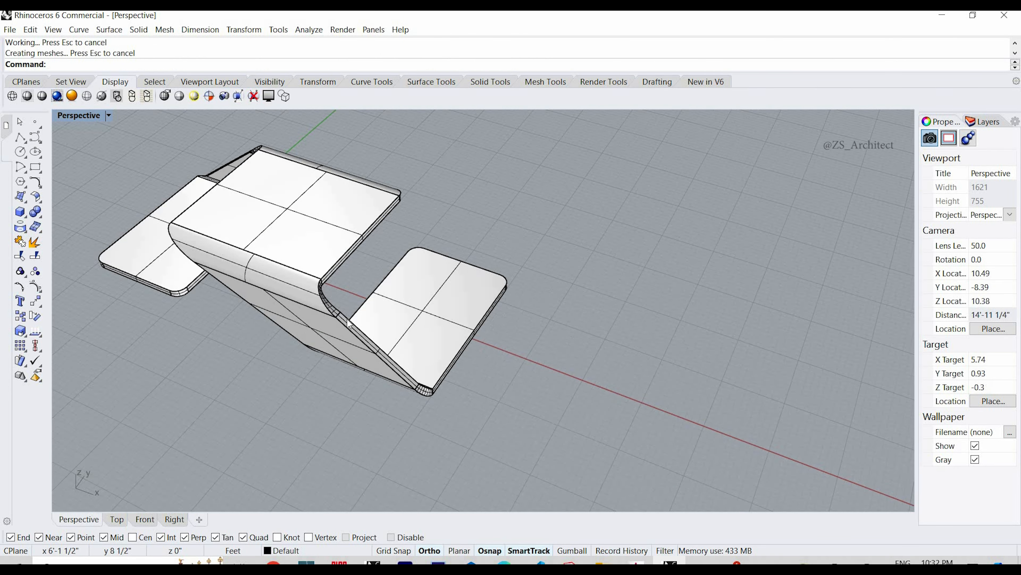
- Examine the folded solid from the opposite side, including its rounded ground-panel corners and bends
{"action": "right_click_drag", "start_coordinate": [345, 318], "coordinate": [490, 298]}
{"action": "scroll", "coordinate": [490, 298], "scroll_direction": "up", "scroll_amount": 5}
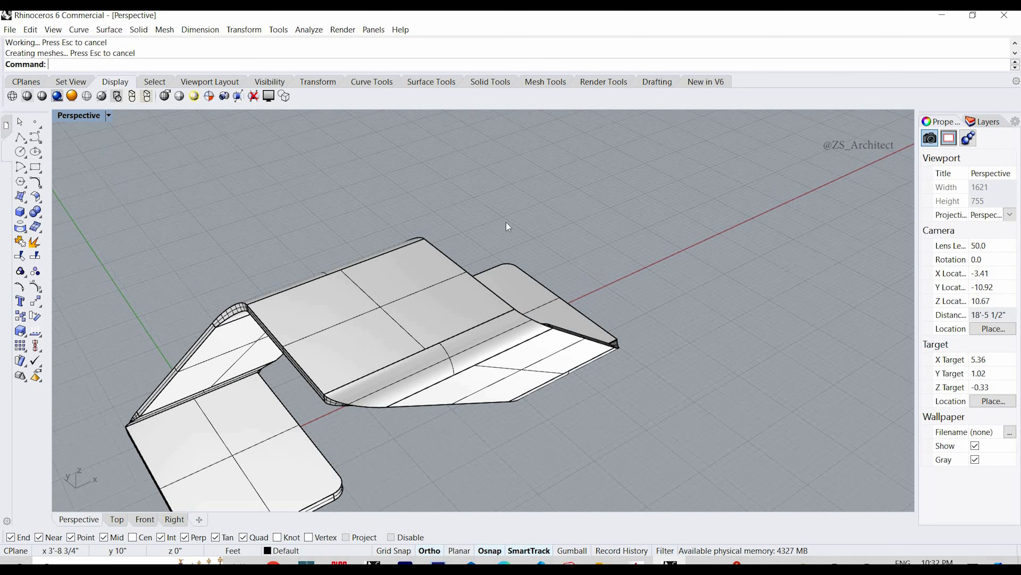
{"action": "scroll", "coordinate": [408, 304], "scroll_direction": "down", "scroll_amount": 5}
{"action": "left_click", "coordinate": [404, 308]}
{"action": "scroll", "coordinate": [386, 358], "scroll_direction": "up", "scroll_amount": 3}
{"action": "left_click", "coordinate": [570, 242]}
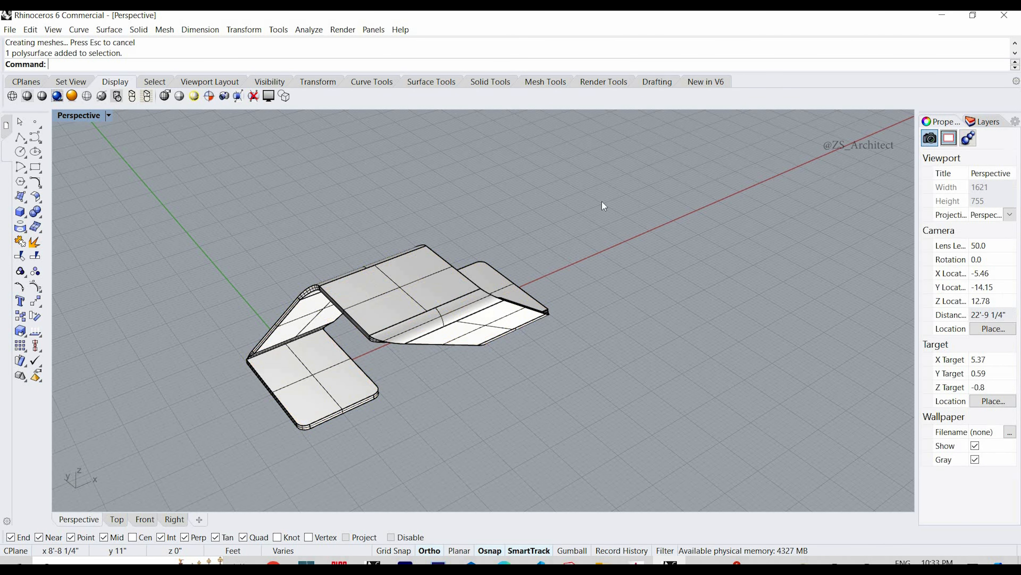
{"action": "left_click", "coordinate": [392, 282]}
{"action": "left_click_drag", "start_coordinate": [595, 212], "coordinate": [246, 410]}
{"action": "left_click", "coordinate": [185, 222]}
- Fillet all the outer edges of the folded solid's panels and bends with a 0.16" radius
{"action": "right_click", "coordinate": [183, 217]}
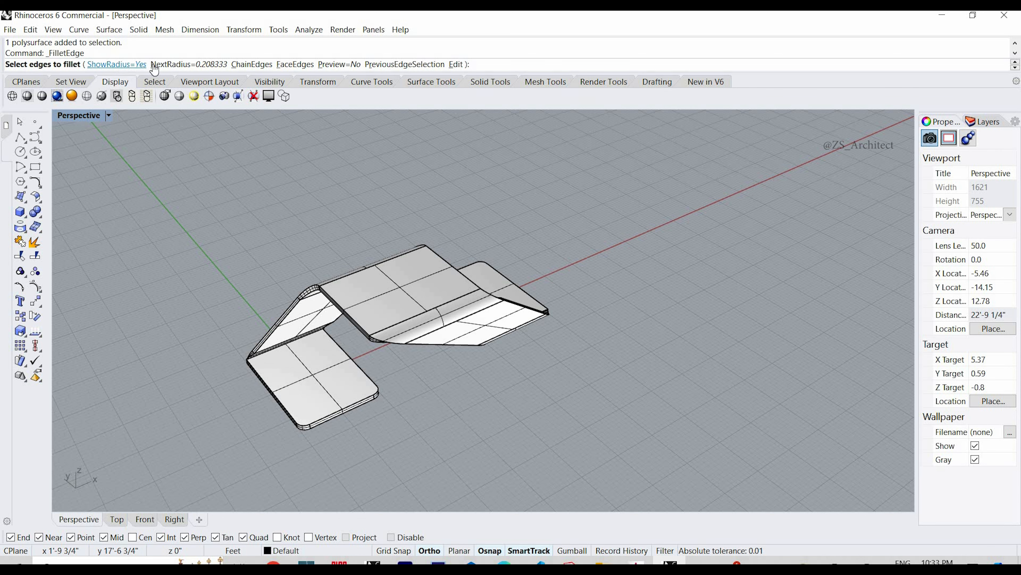
{"action": "left_click", "coordinate": [188, 65]}
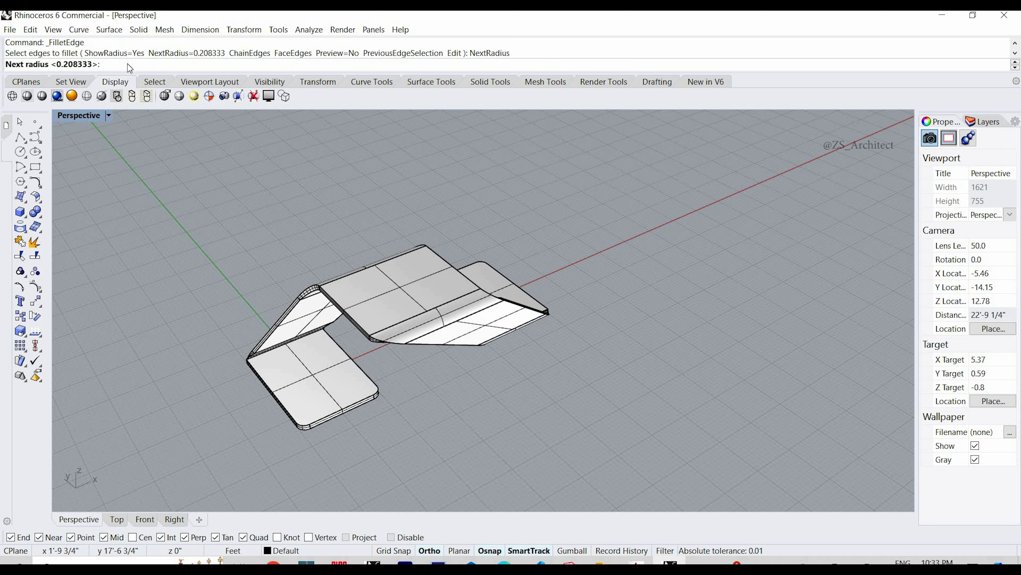
{"action": "type", "text": "0.1"}
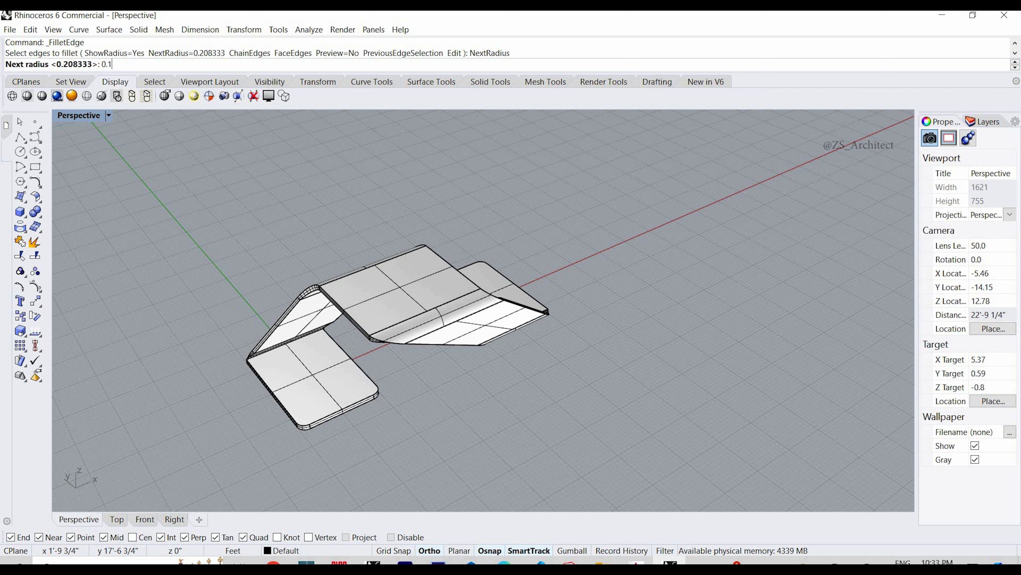
{"action": "type", "text": "\""}
{"action": "key", "text": "Return"}
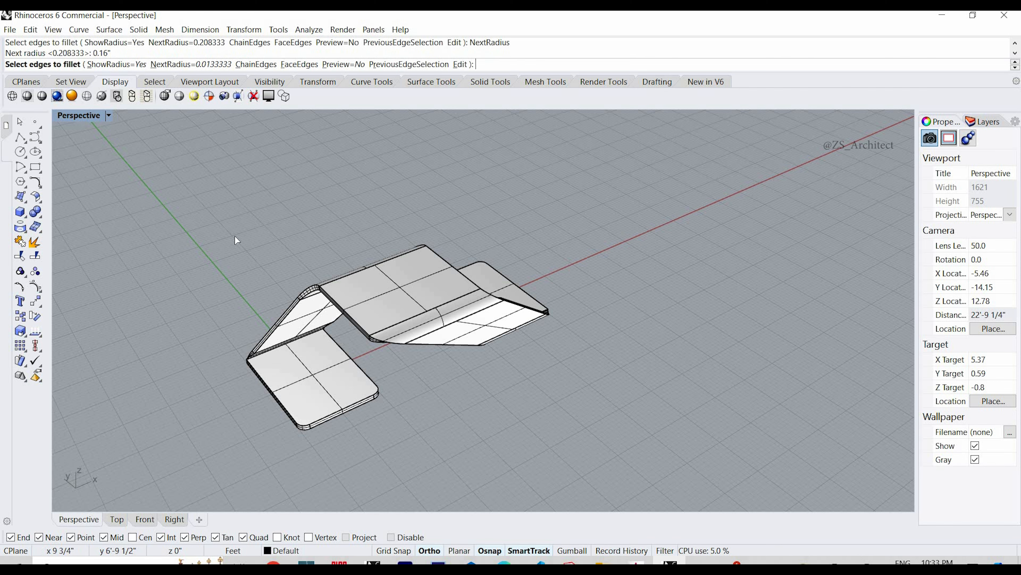
{"action": "scroll", "coordinate": [235, 237], "scroll_direction": "down", "scroll_amount": 2}
{"action": "left_click_drag", "start_coordinate": [158, 155], "coordinate": [537, 433]}
{"action": "scroll", "coordinate": [445, 286], "scroll_direction": "up", "scroll_amount": 3}
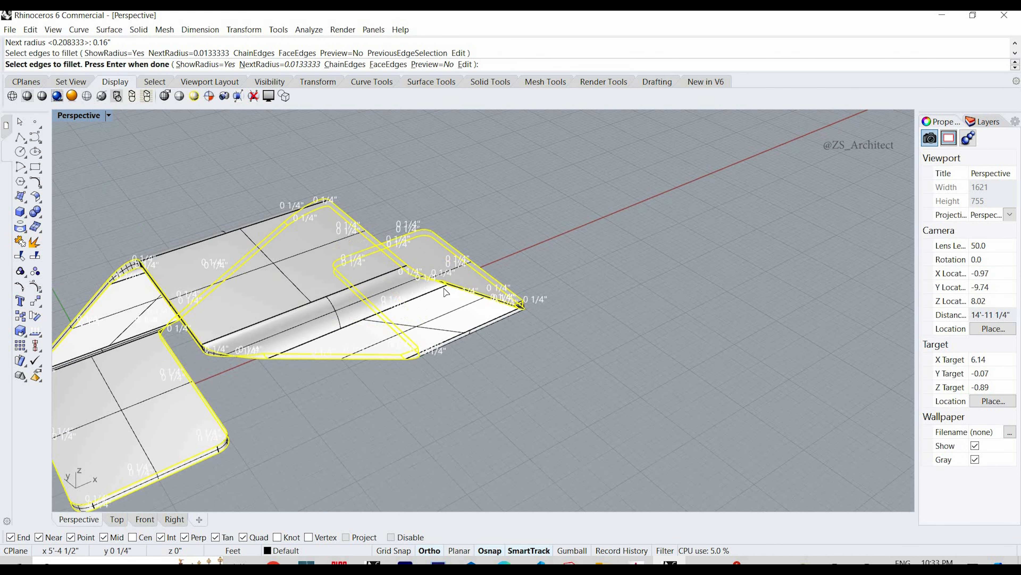
{"action": "key", "text": "Return"}
{"action": "scroll", "coordinate": [193, 368], "scroll_direction": "up", "scroll_amount": 3}
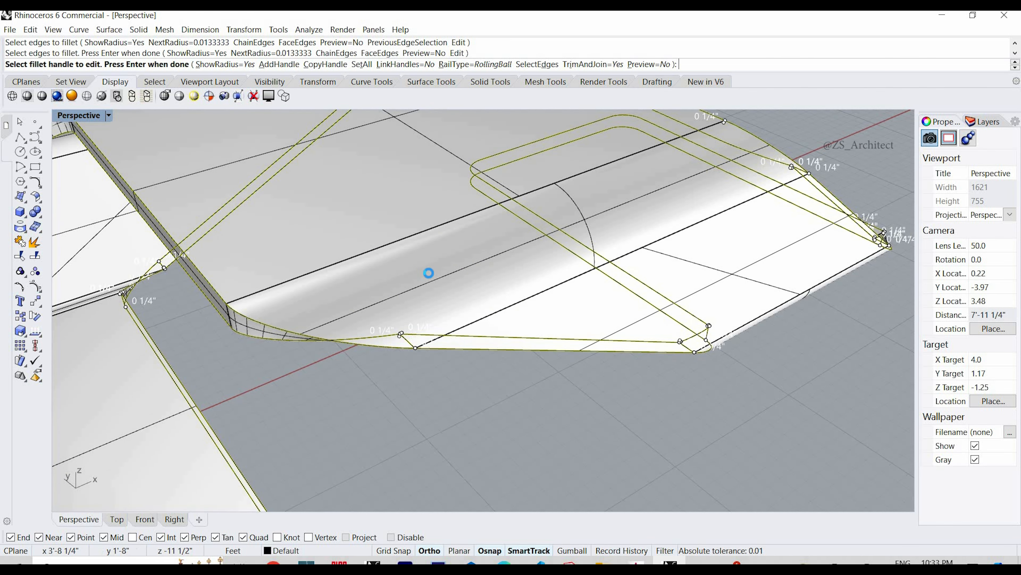
{"action": "scroll", "coordinate": [427, 271], "scroll_direction": "down", "scroll_amount": 3}
{"action": "key", "text": "Return"}
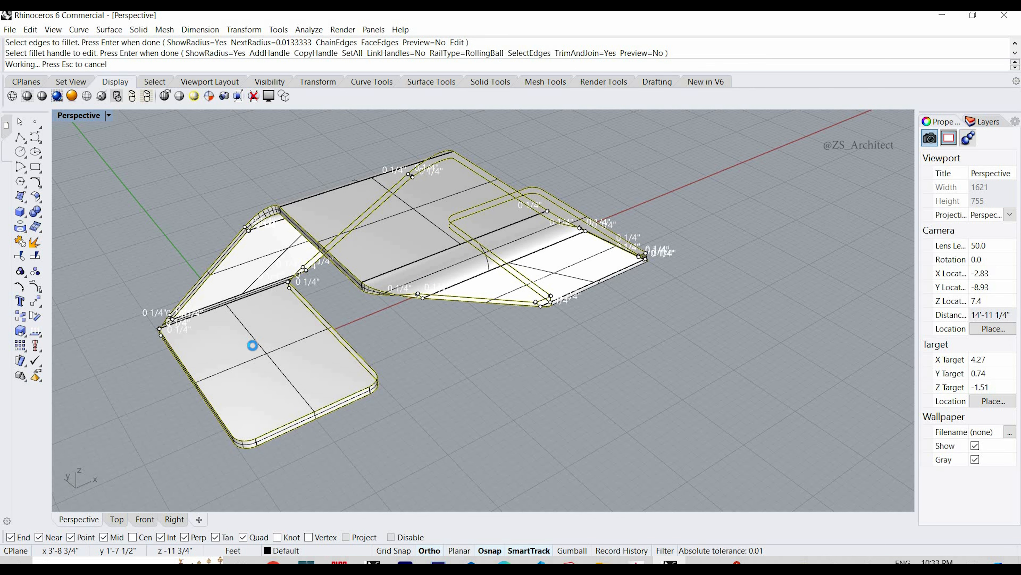
- Examine the small edge fillets up close at a ground panel's corner and over the whole form
{"action": "scroll", "coordinate": [245, 442], "scroll_direction": "up", "scroll_amount": 5}
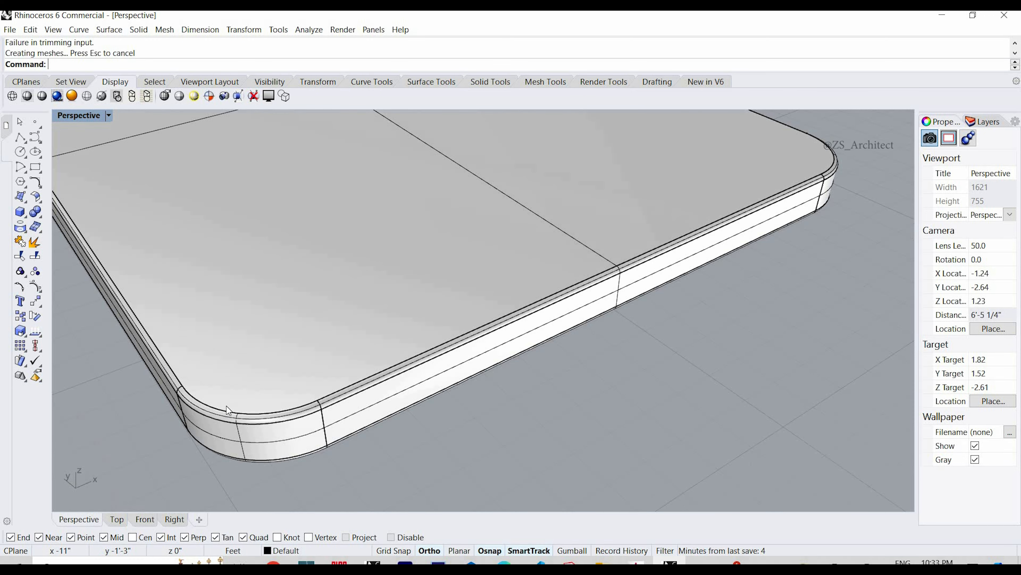
{"action": "right_click_drag", "start_coordinate": [227, 410], "coordinate": [406, 366]}
{"action": "scroll", "coordinate": [270, 404], "scroll_direction": "down", "scroll_amount": 8}
{"action": "right_click_drag", "start_coordinate": [344, 358], "coordinate": [326, 352]}
{"action": "scroll", "coordinate": [382, 342], "scroll_direction": "down", "scroll_amount": 3}
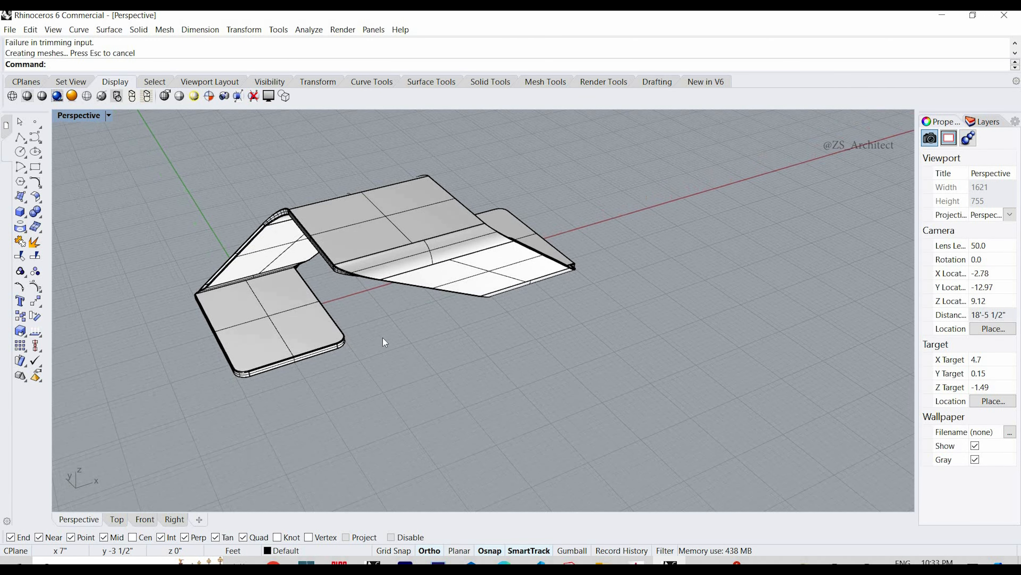
{"action": "left_click", "coordinate": [335, 319]}
{"action": "left_click", "coordinate": [417, 354]}
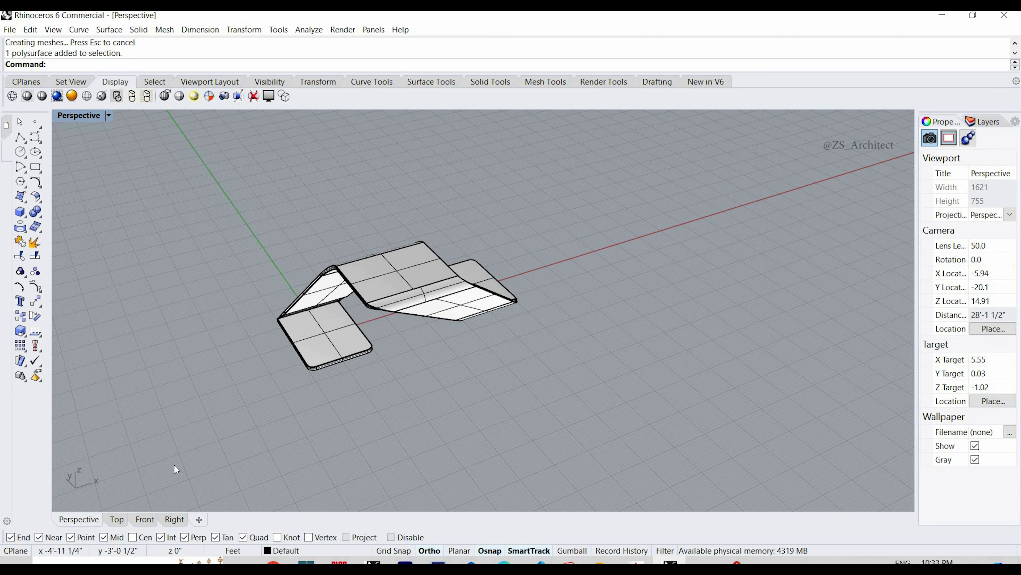
{"action": "scroll", "coordinate": [319, 370], "scroll_direction": "up", "scroll_amount": 2}
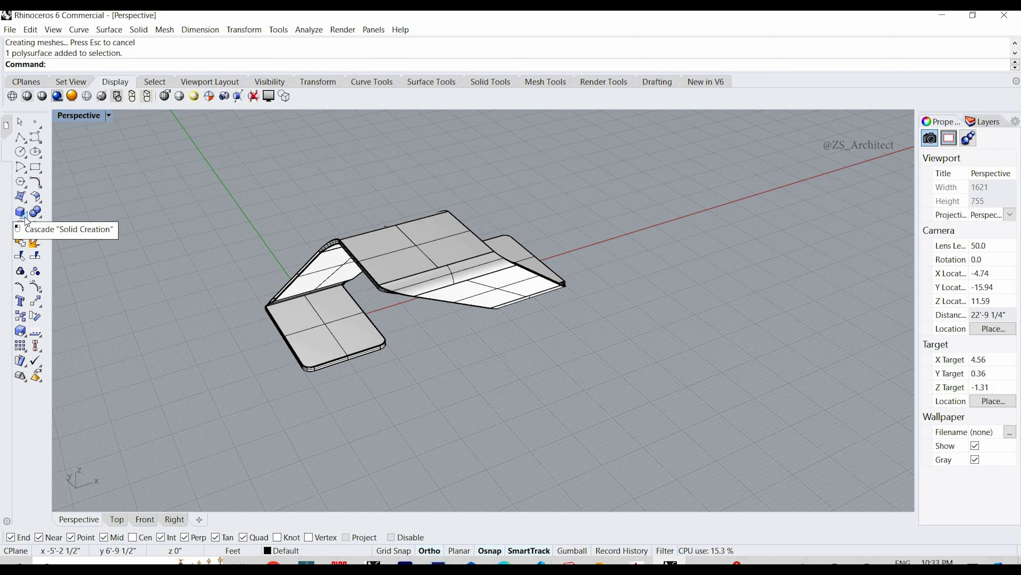
- Move the whole folded form straight up by 18" in the Front view and clear the selection
{"action": "left_click", "coordinate": [145, 519]}
{"action": "left_click", "coordinate": [504, 312]}
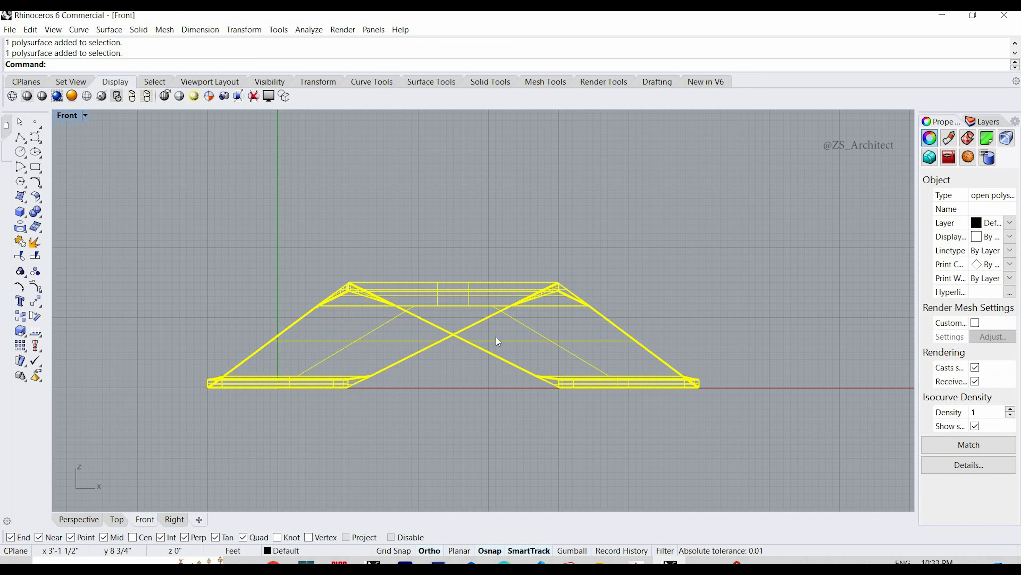
{"action": "type", "text": "Move"}
{"action": "key", "text": "Return"}
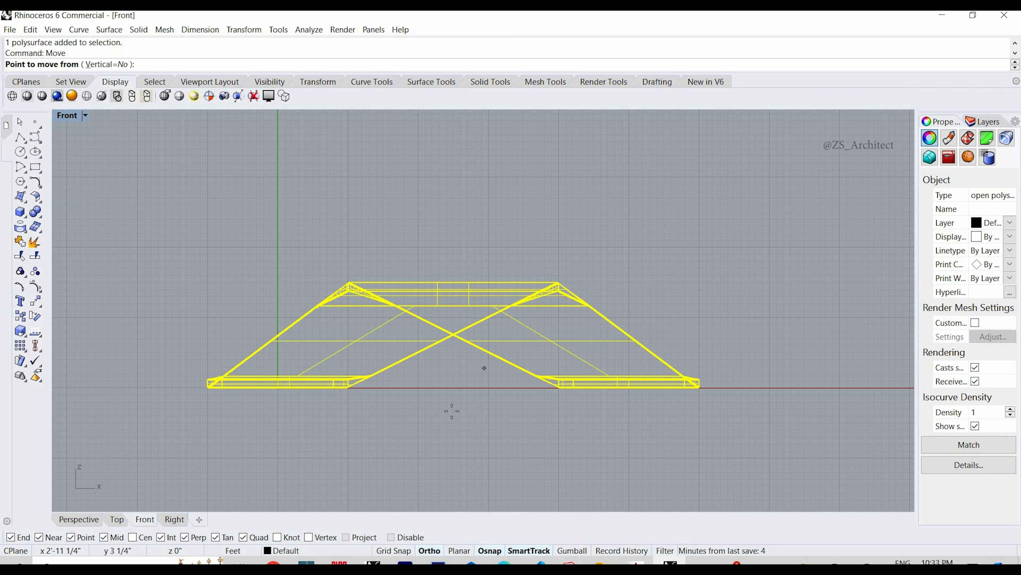
{"action": "left_click", "coordinate": [451, 411]}
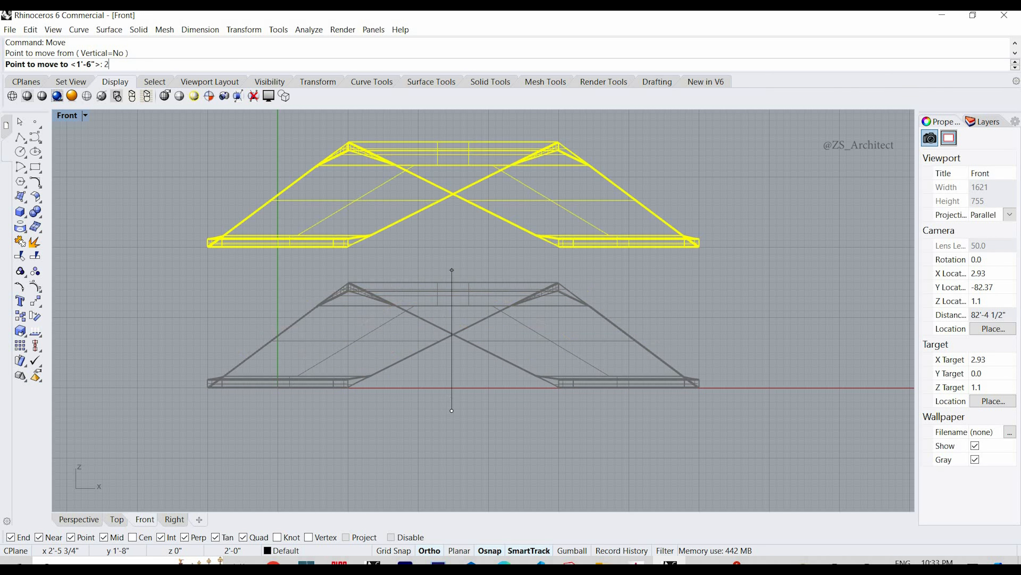
{"action": "type", "text": "24\""}
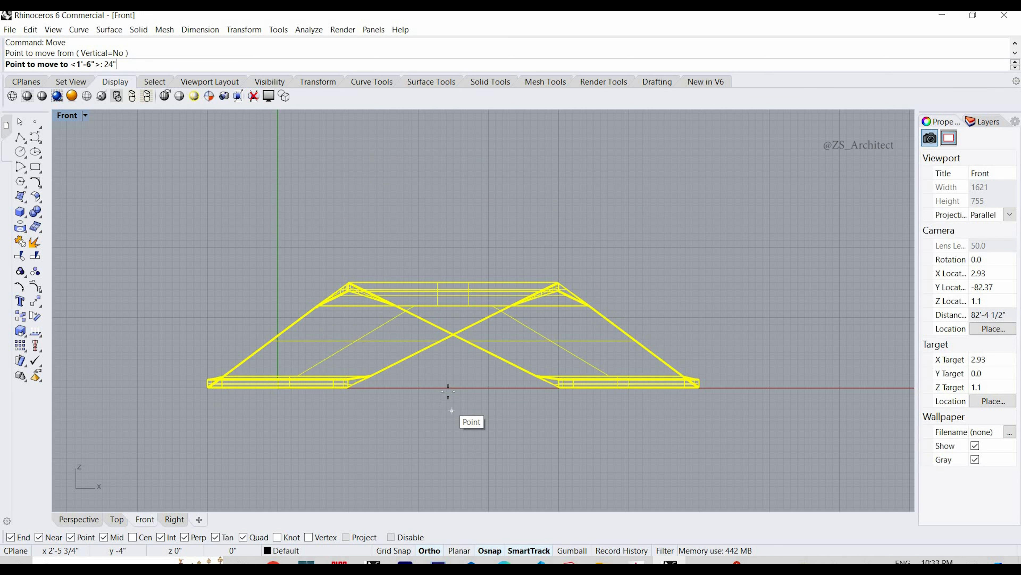
{"action": "key", "text": "BackSpace"}
{"action": "key", "text": "BackSpace"}
{"action": "key", "text": "BackSpace"}
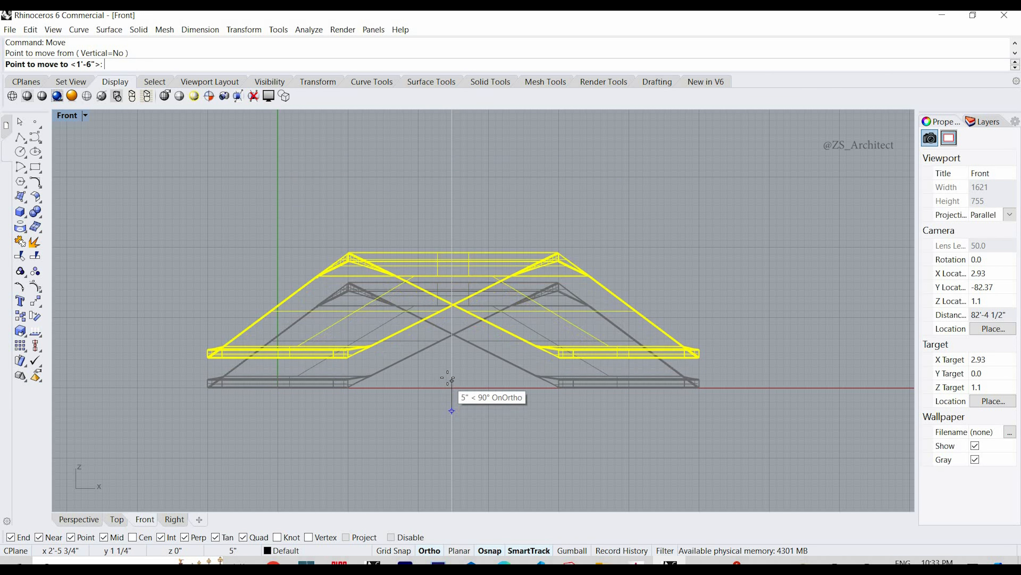
{"action": "type", "text": "18\""}
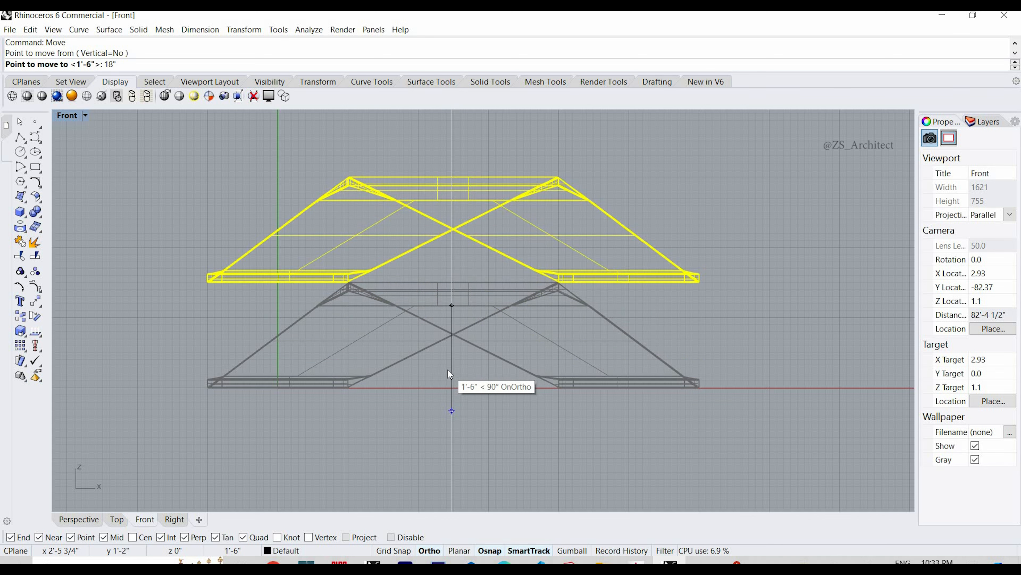
{"action": "key", "text": "Return"}
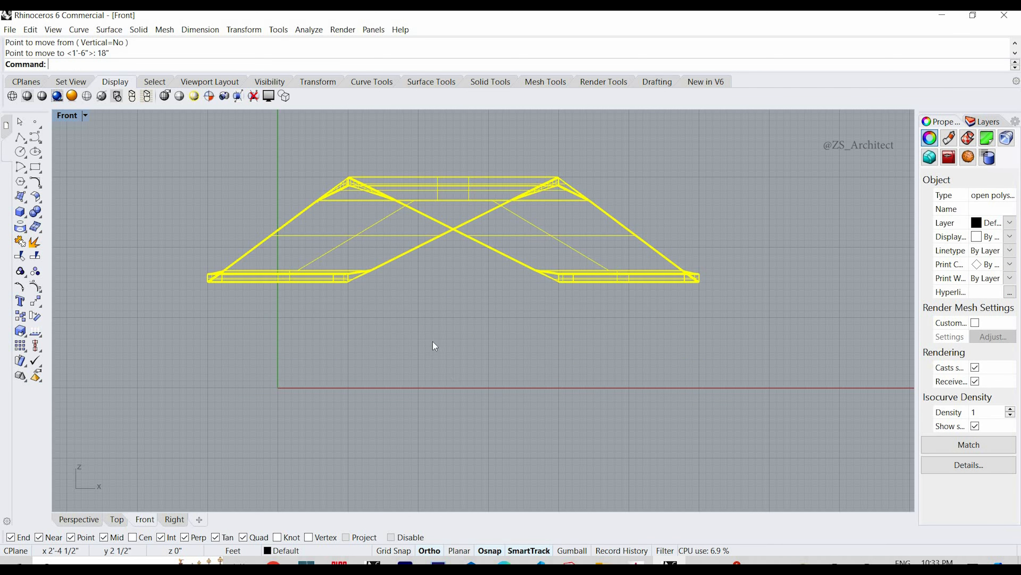
{"action": "key", "text": "Escape"}
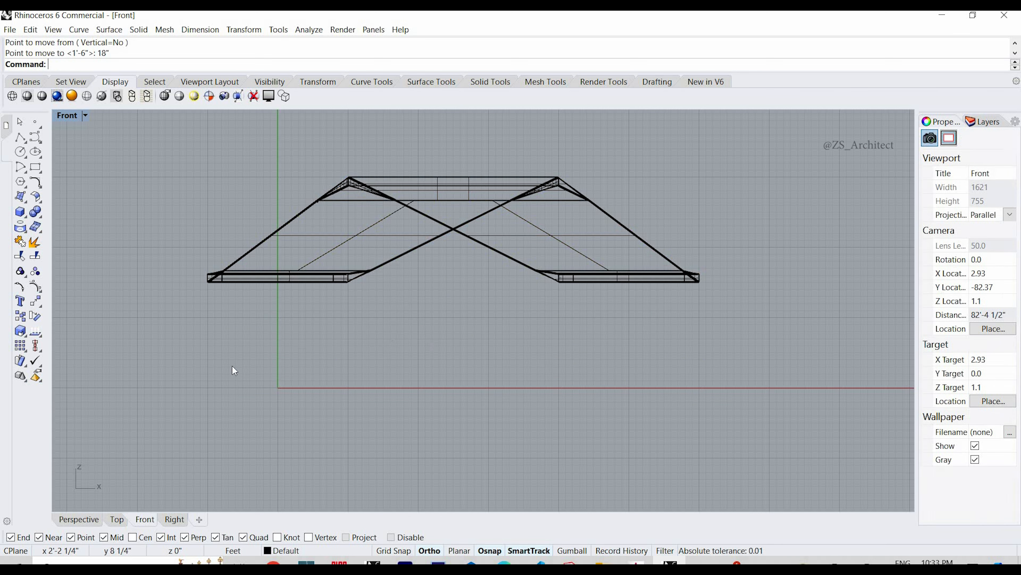
{"action": "left_click", "coordinate": [25, 220]}
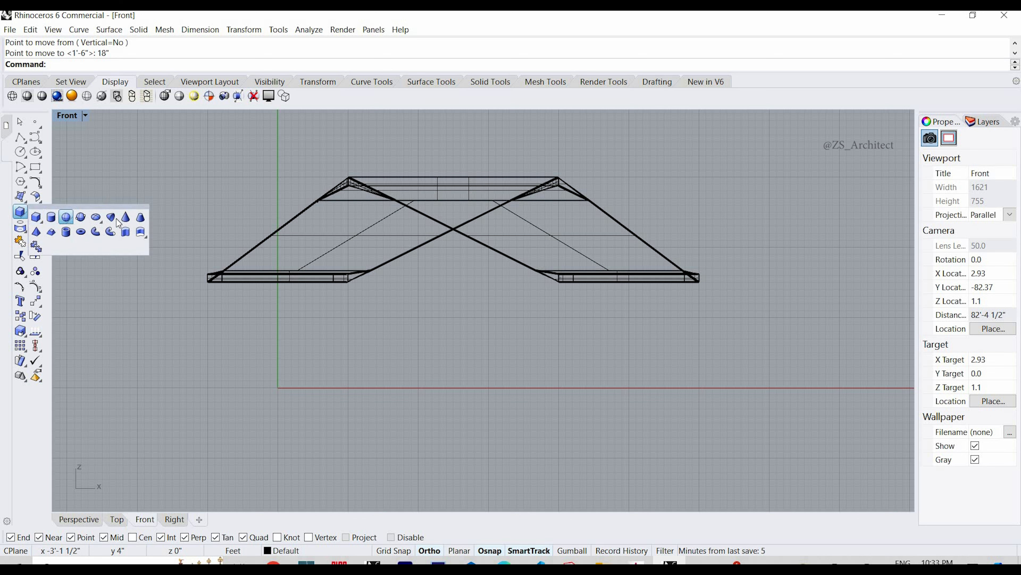
{"action": "left_click", "coordinate": [140, 217]}
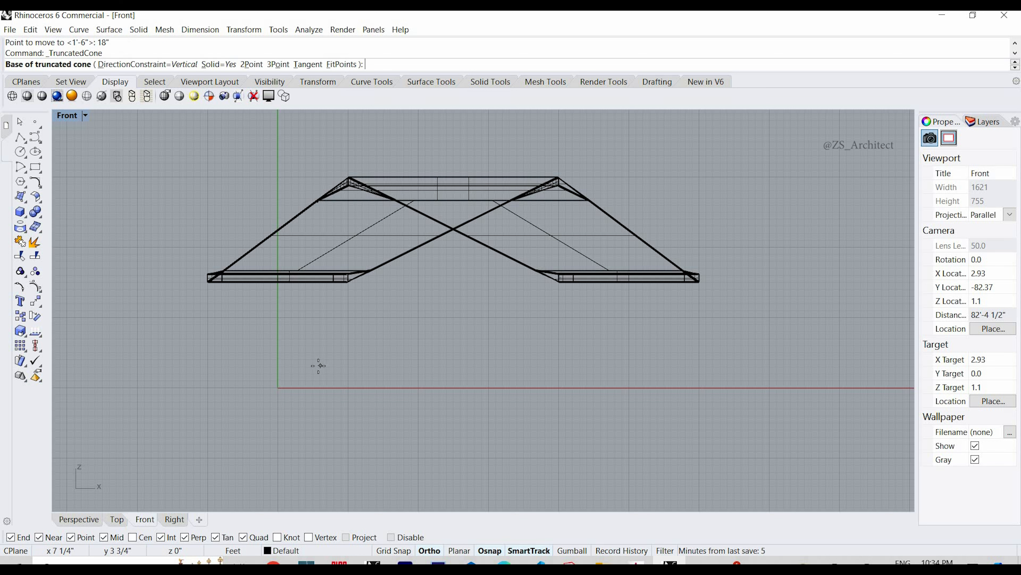
{"action": "type", "text": "0"}
{"action": "key", "text": "Return"}
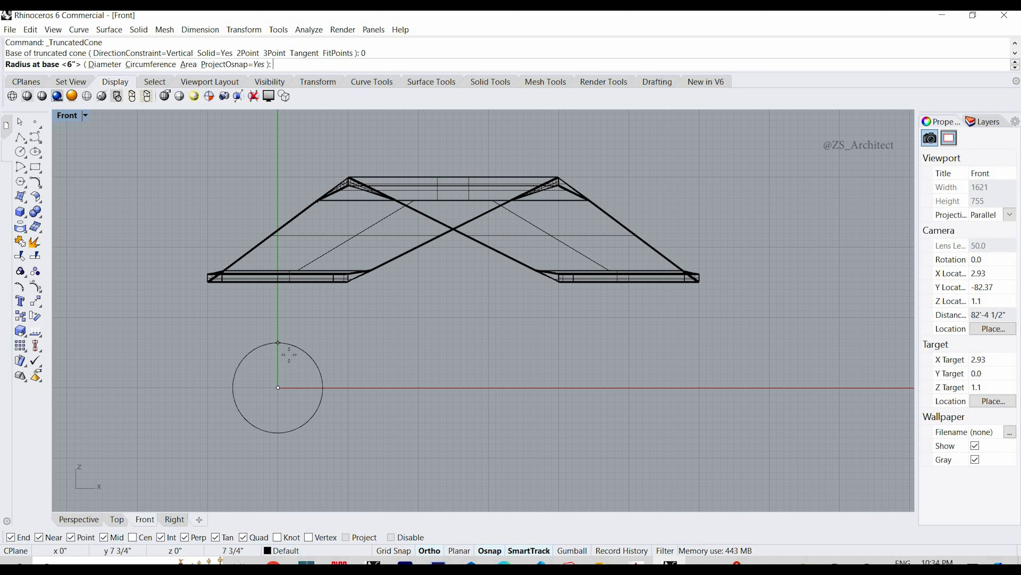
{"action": "scroll", "coordinate": [288, 377], "scroll_direction": "down", "scroll_amount": 2}
{"action": "key", "text": "Escape"}
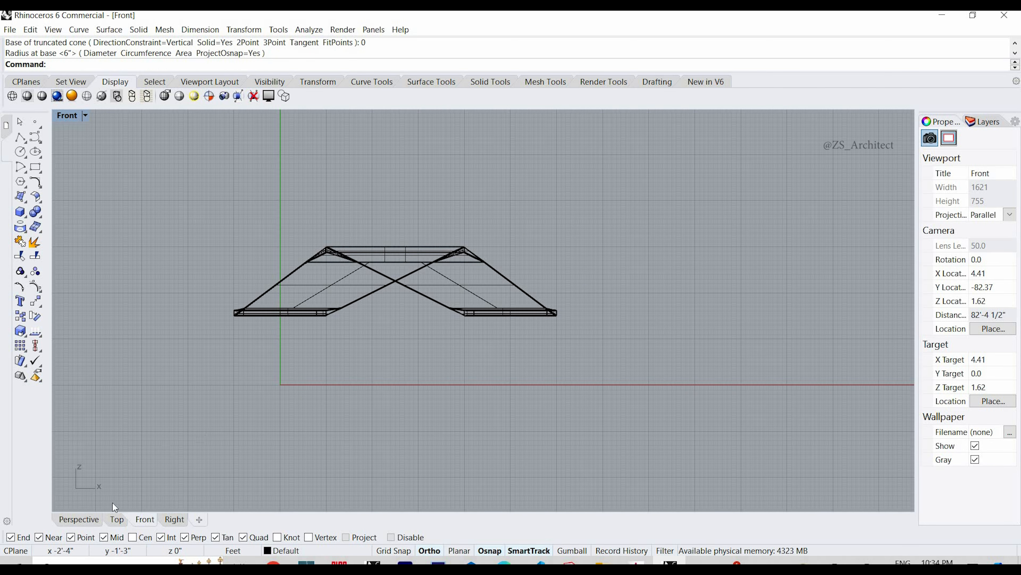
- Switch to the Top view and set its display mode to Ghosted
{"action": "left_click", "coordinate": [116, 519]}
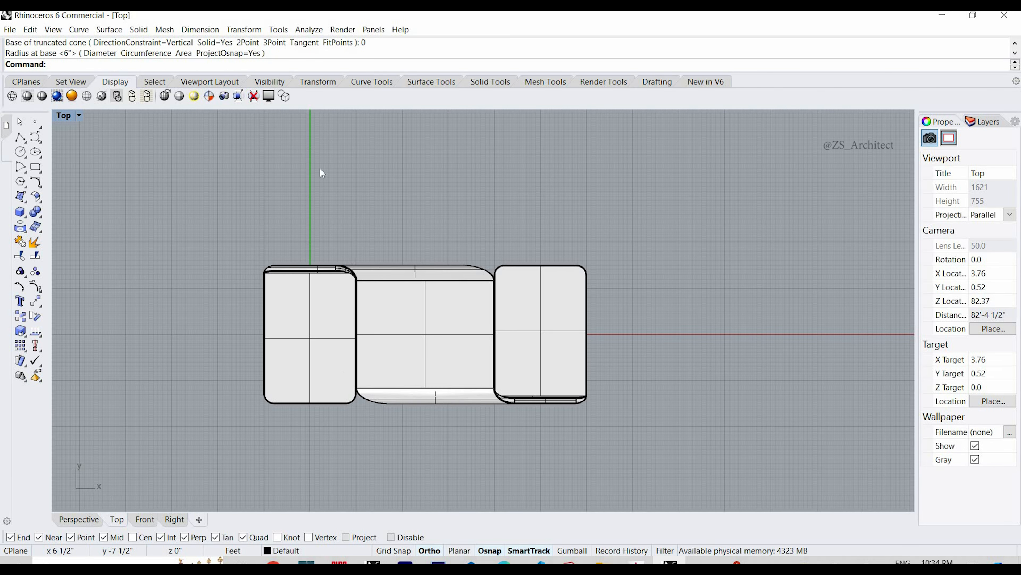
{"action": "left_click", "coordinate": [80, 116]}
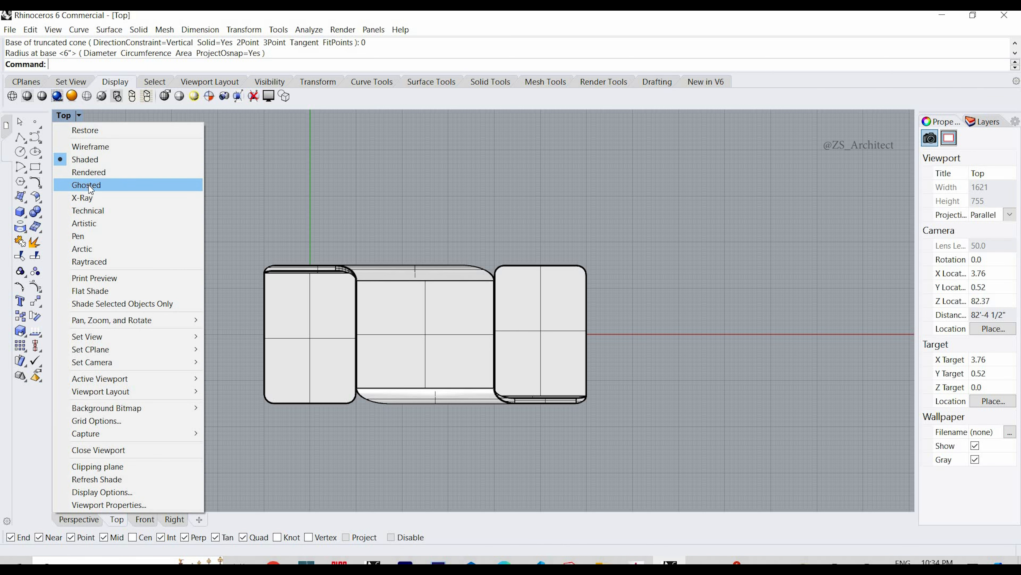
{"action": "left_click", "coordinate": [89, 185]}
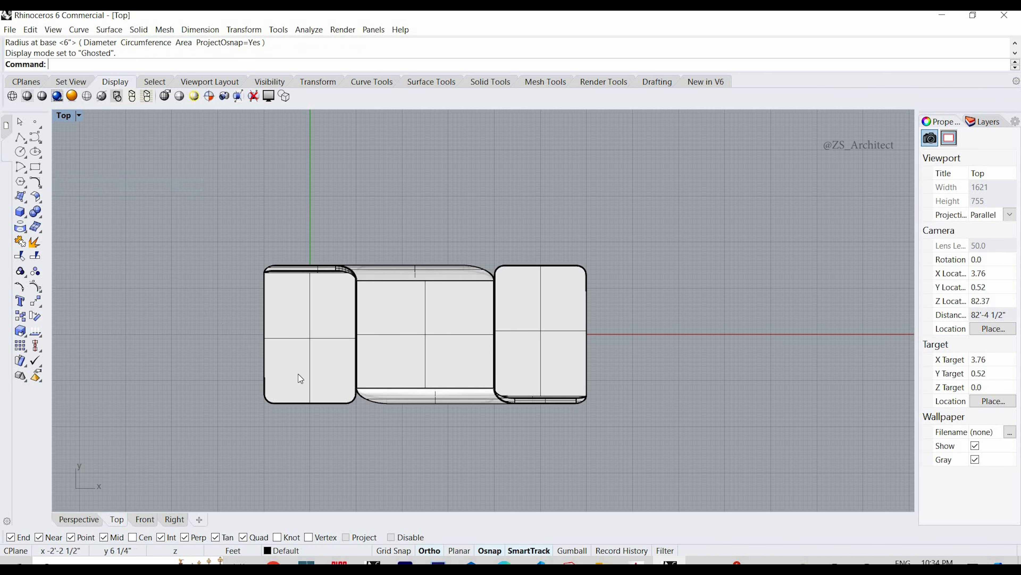
- Start a vertical truncated cone centred at the origin in the Top view with a base radius of 8"
{"action": "left_click", "coordinate": [26, 219]}
{"action": "left_click", "coordinate": [133, 220]}
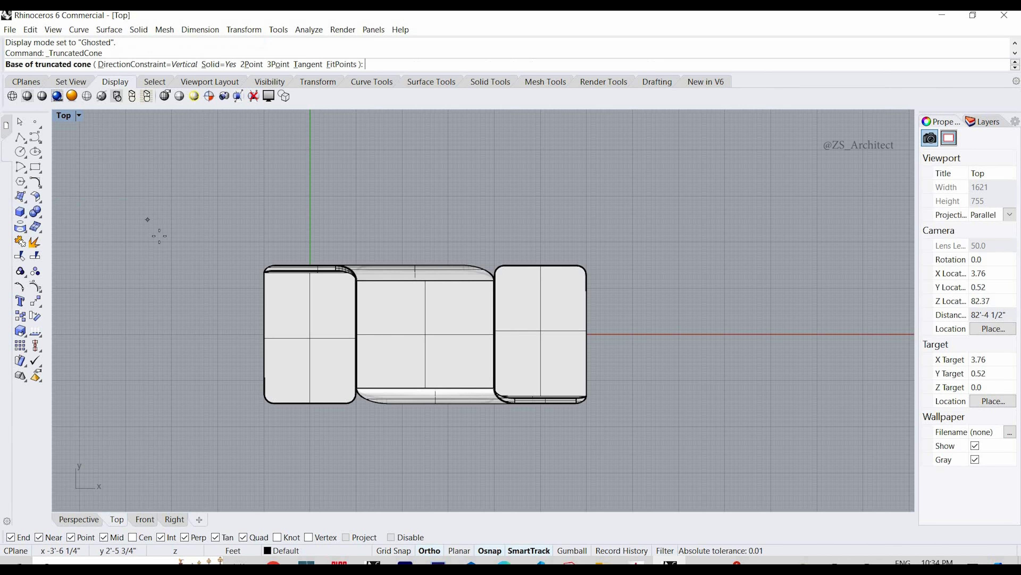
{"action": "type", "text": "0"}
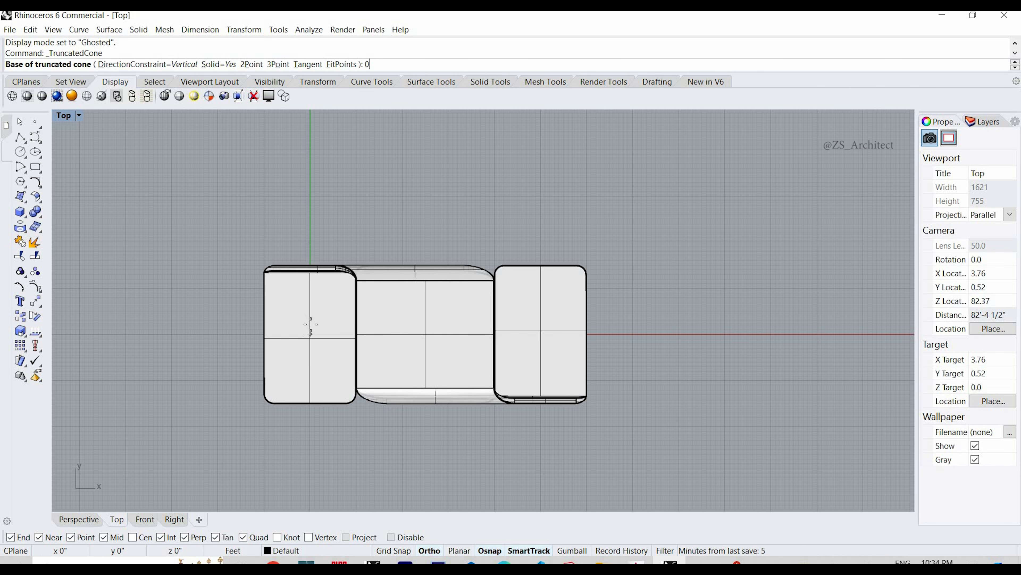
{"action": "key", "text": "Return"}
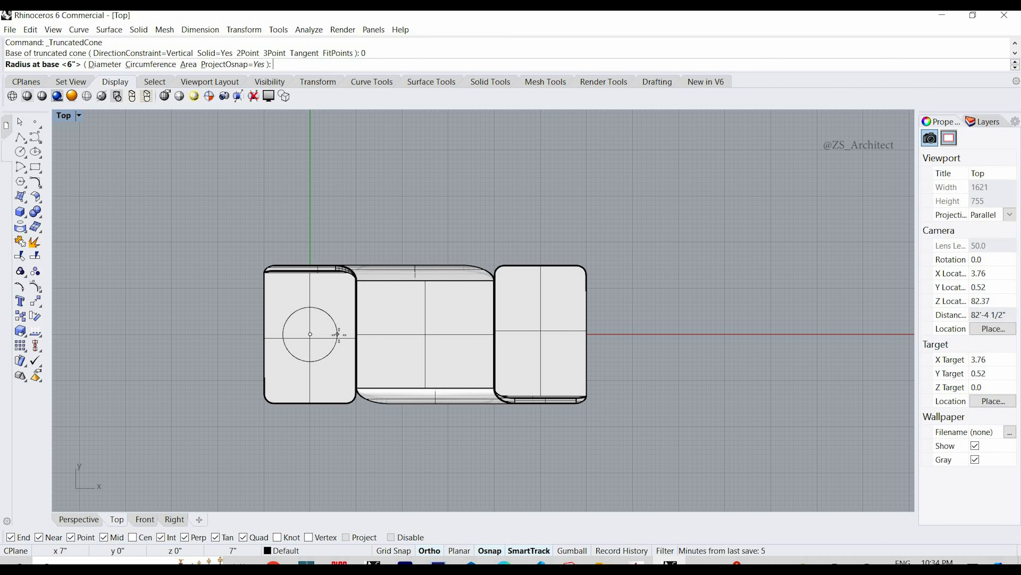
{"action": "scroll", "coordinate": [338, 334], "scroll_direction": "up", "scroll_amount": 1}
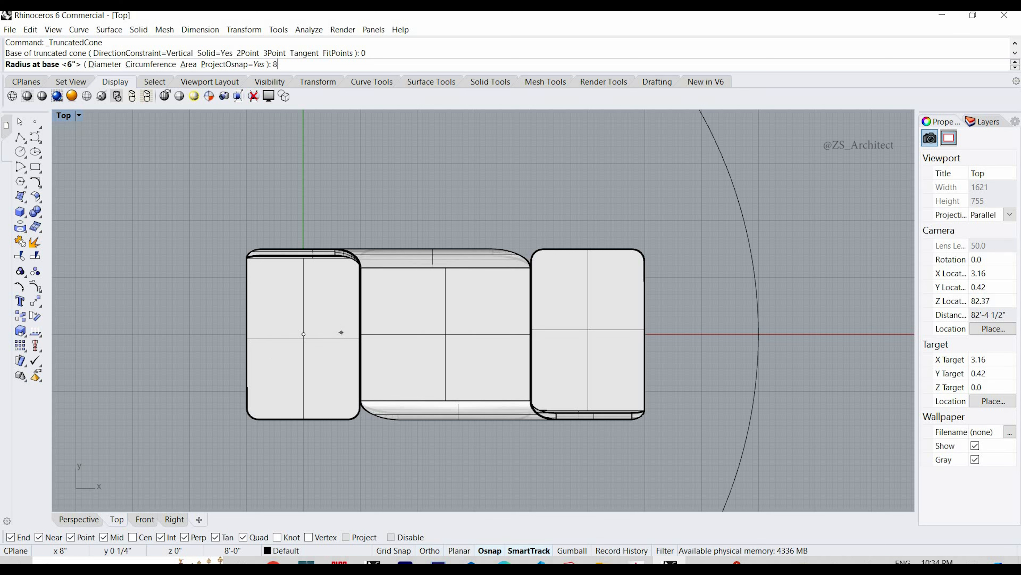
{"action": "left_click", "coordinate": [340, 334]}
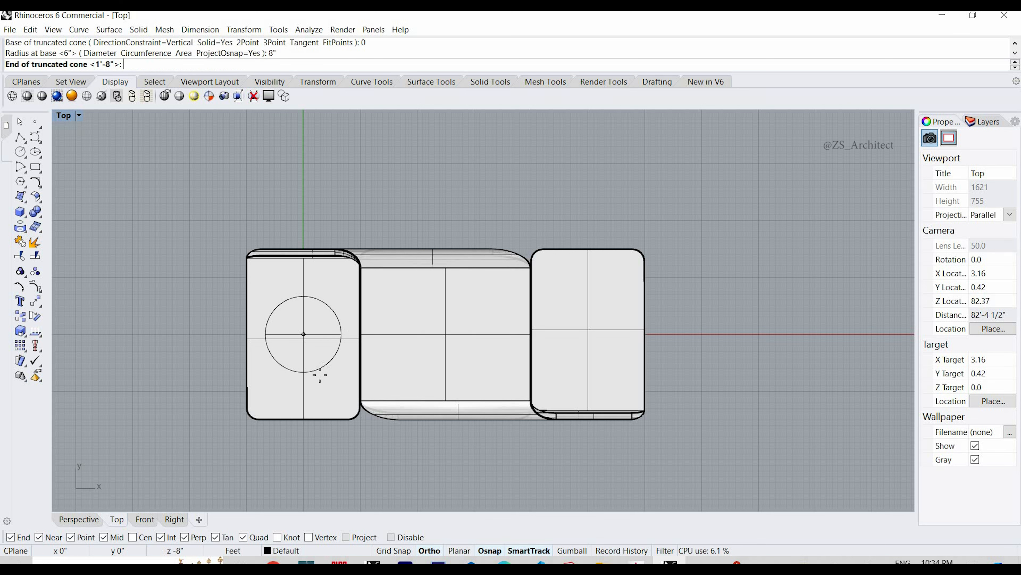
- Finish the truncated cone in the Front view with a height of 16" and a top radius of 5"
{"action": "left_click", "coordinate": [149, 519]}
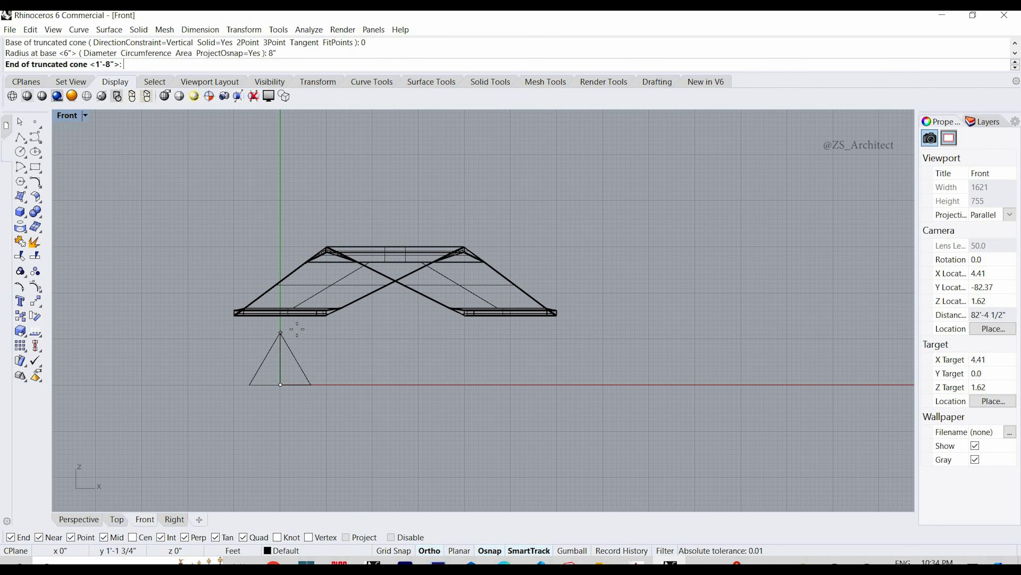
{"action": "scroll", "coordinate": [289, 328], "scroll_direction": "up", "scroll_amount": 3}
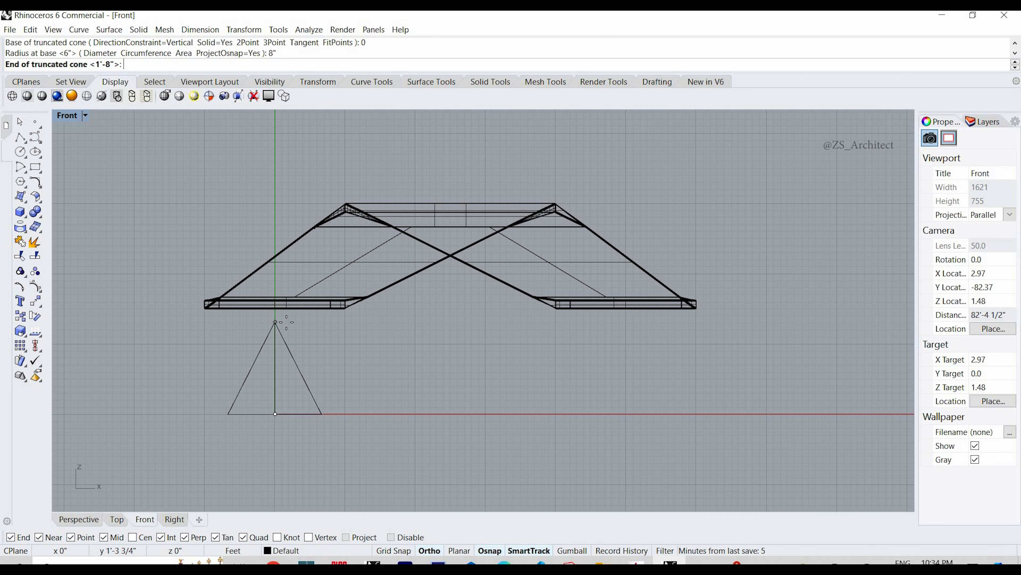
{"action": "type", "text": "16\""}
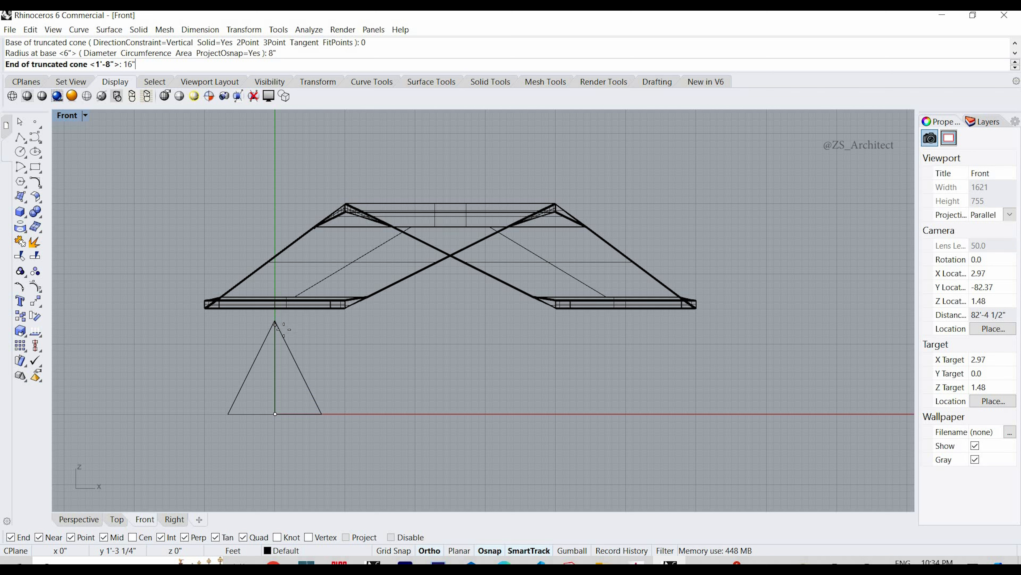
{"action": "key", "text": "Return"}
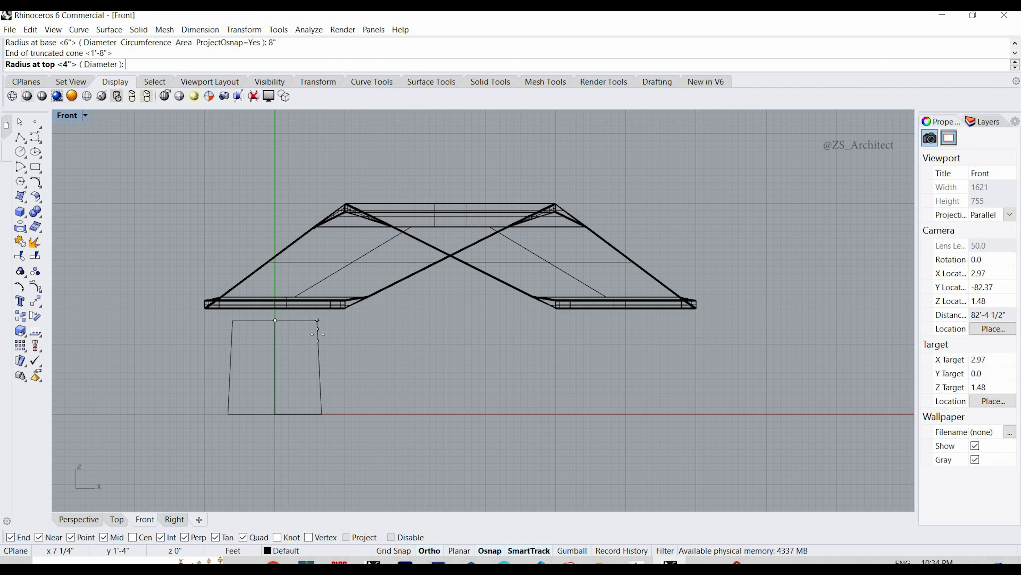
{"action": "type", "text": "6"}
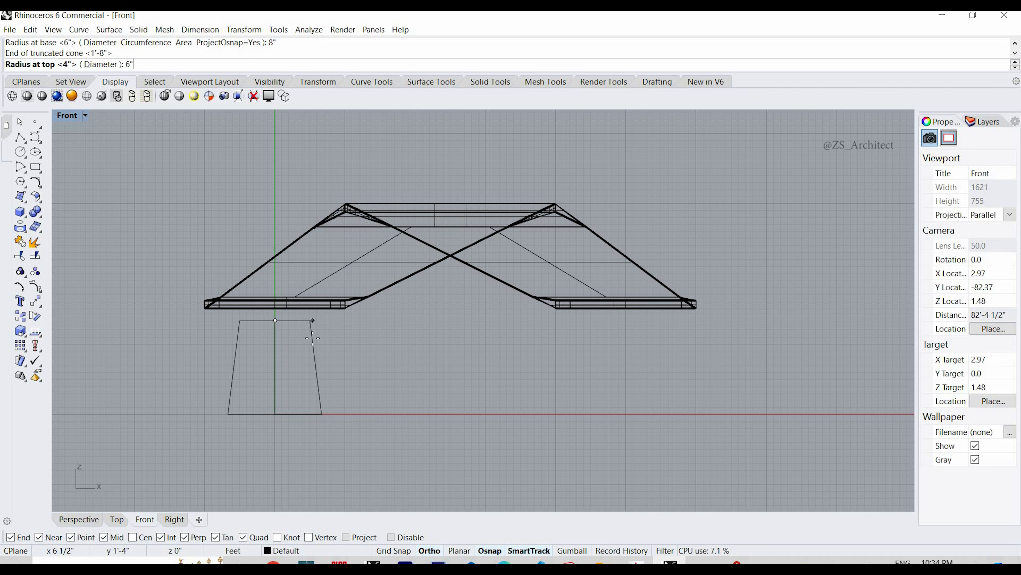
{"action": "key", "text": "BackSpace"}
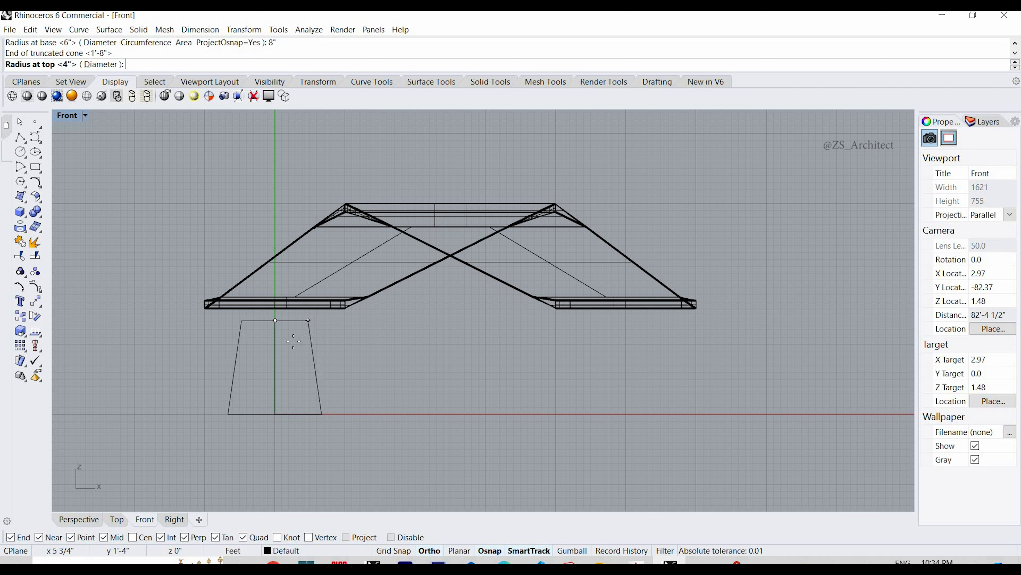
{"action": "type", "text": "5\""}
{"action": "key", "text": "Return"}
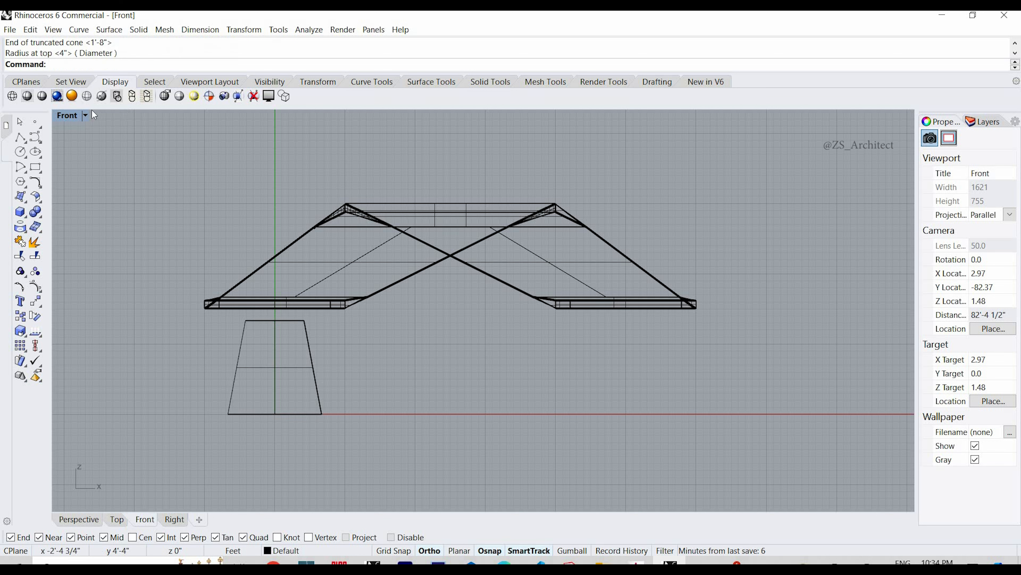
- Set the Front view's display mode to X-Ray and check the cone beneath the folded form from below in Perspective
{"action": "left_click", "coordinate": [85, 116]}
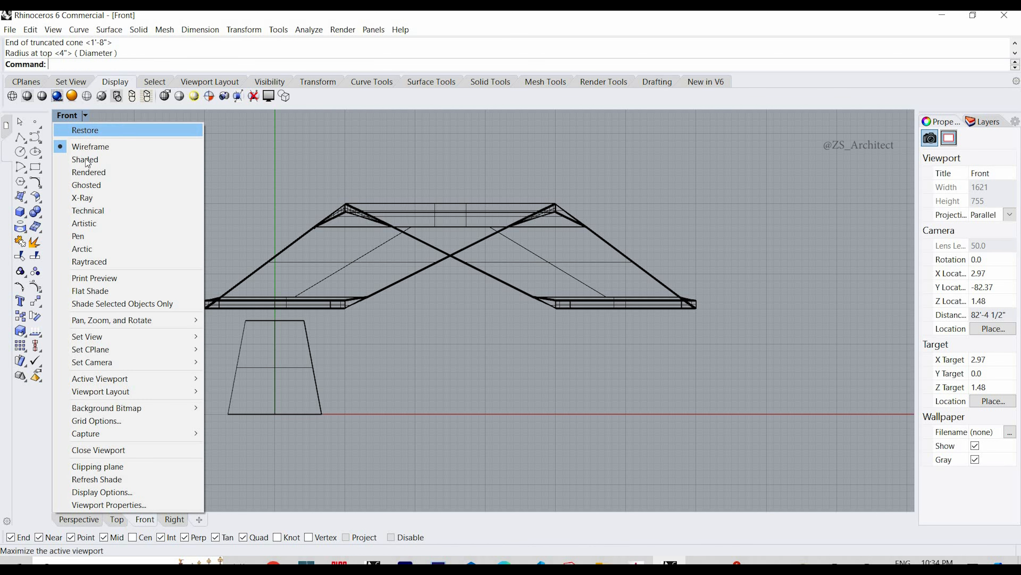
{"action": "left_click", "coordinate": [90, 197]}
{"action": "scroll", "coordinate": [328, 366], "scroll_direction": "up", "scroll_amount": 5}
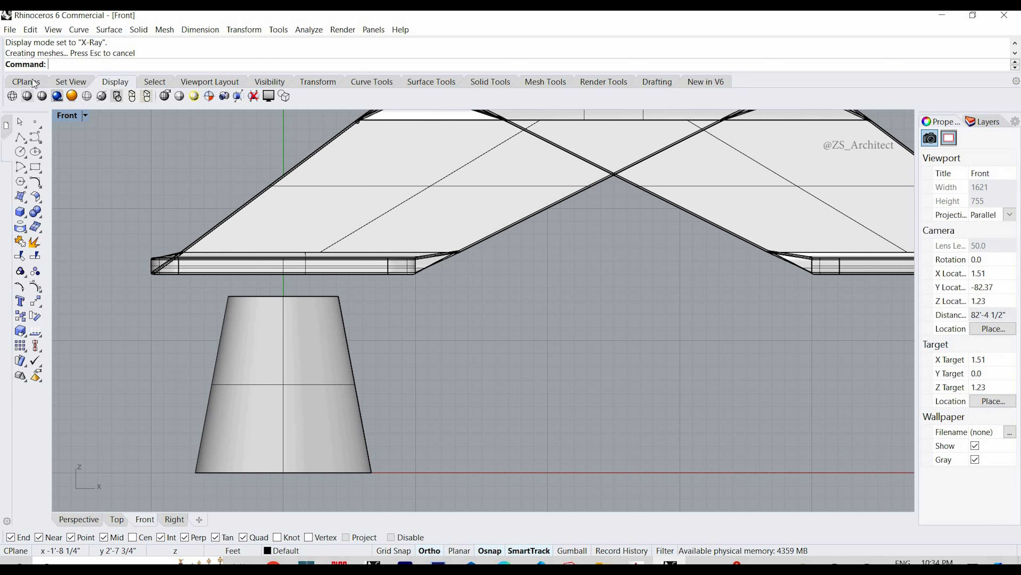
{"action": "left_click", "coordinate": [79, 519]}
{"action": "right_click_drag", "start_coordinate": [236, 343], "coordinate": [276, 259]}
{"action": "scroll", "coordinate": [276, 260], "scroll_direction": "up", "scroll_amount": 6}
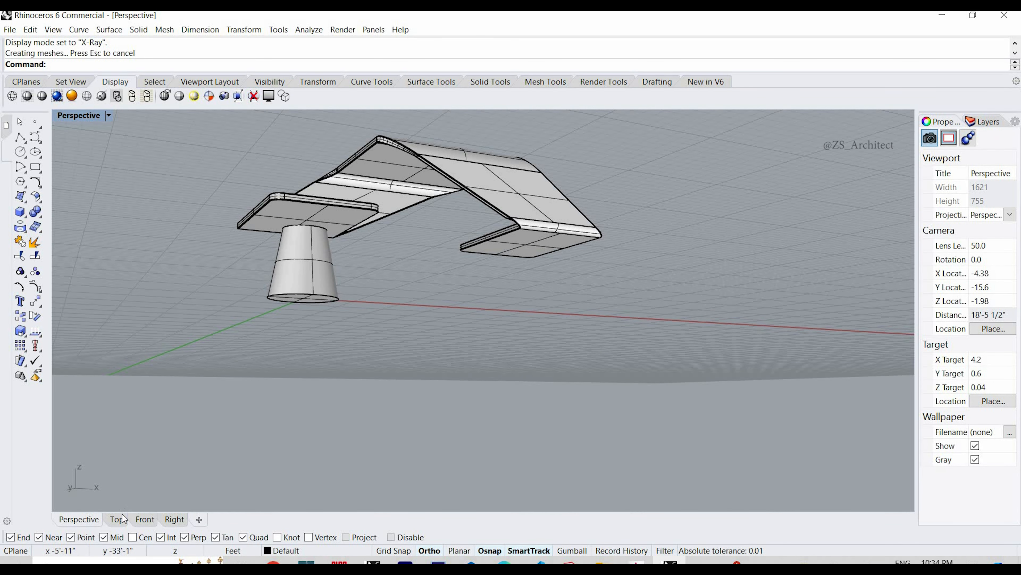
- In the Front view, draw an open L-shaped polyline from inside the cone, about 5" up and 7" across, ending beneath the raised panel
{"action": "left_click", "coordinate": [145, 520]}
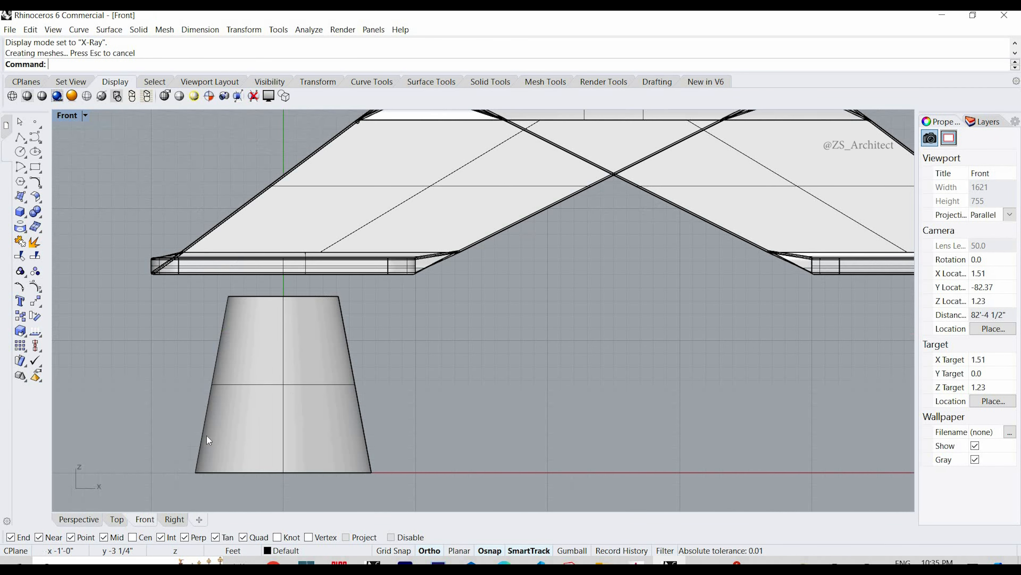
{"action": "scroll", "coordinate": [286, 390], "scroll_direction": "down", "scroll_amount": 3}
{"action": "scroll", "coordinate": [287, 348], "scroll_direction": "up", "scroll_amount": 5}
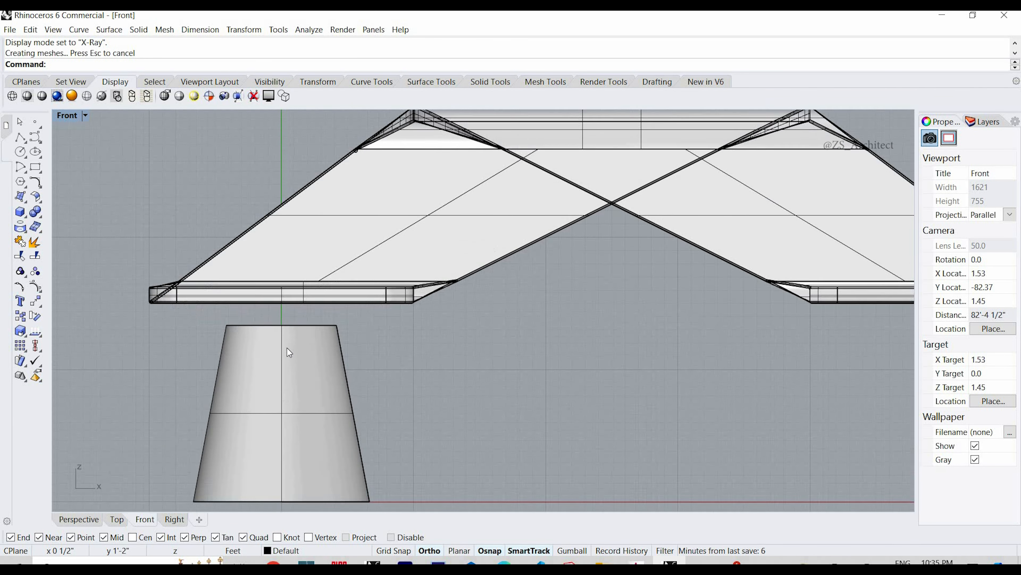
{"action": "left_click", "coordinate": [20, 137]}
{"action": "scroll", "coordinate": [319, 386], "scroll_direction": "up", "scroll_amount": 2}
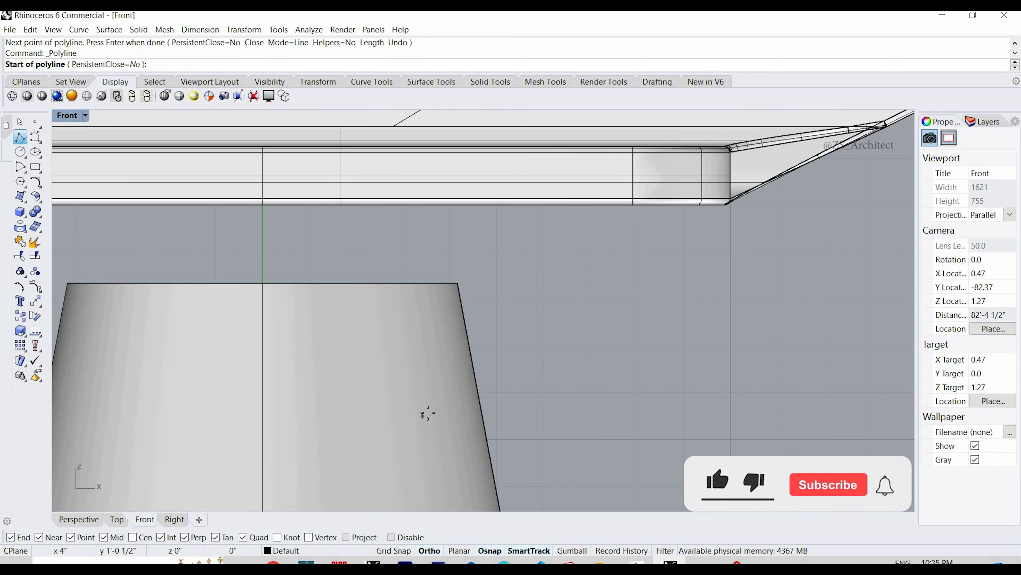
{"action": "left_click", "coordinate": [424, 422]}
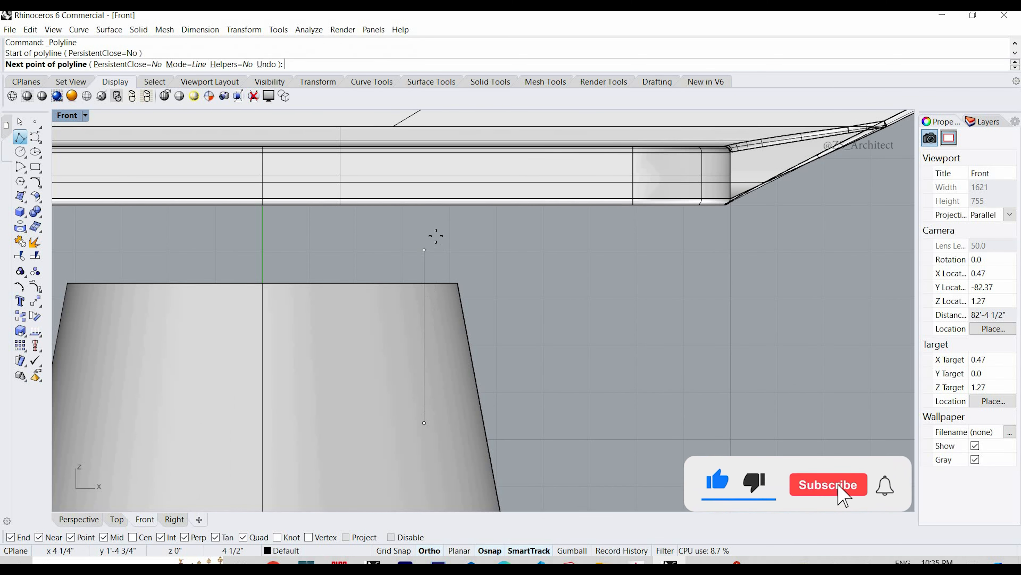
{"action": "left_click", "coordinate": [424, 216]}
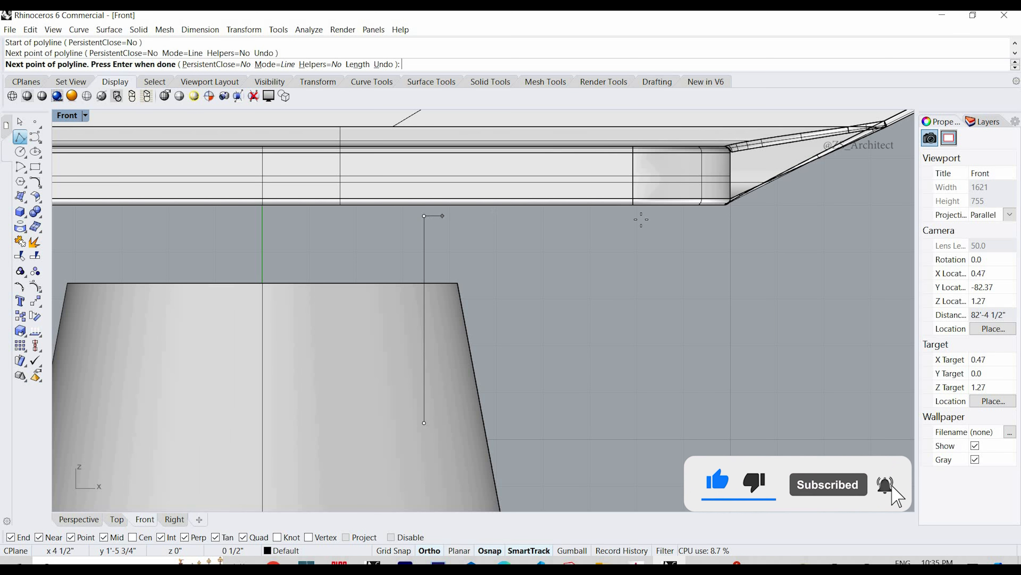
{"action": "left_click", "coordinate": [707, 223]}
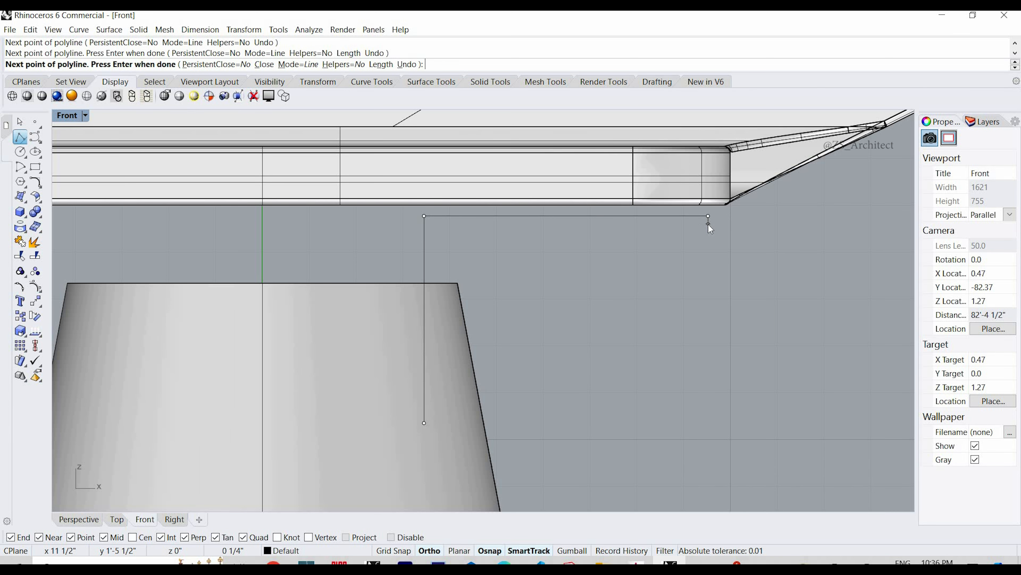
{"action": "key", "text": "Return"}
- Fillet the corner of the L-shaped polyline with a 2" radius
{"action": "scroll", "coordinate": [683, 229], "scroll_direction": "up", "scroll_amount": 2}
{"action": "scroll", "coordinate": [677, 235], "scroll_direction": "down", "scroll_amount": 1}
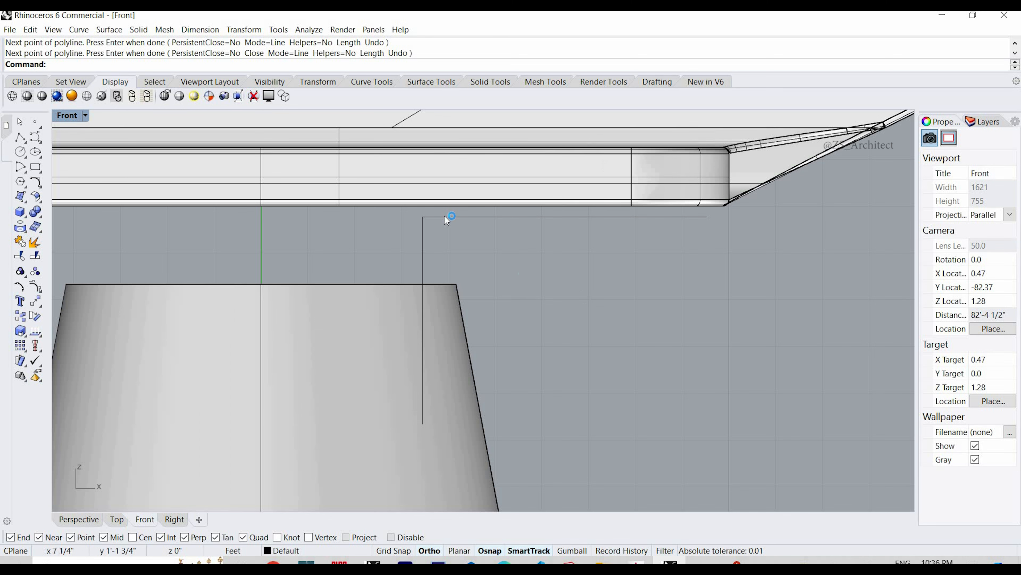
{"action": "scroll", "coordinate": [444, 241], "scroll_direction": "up", "scroll_amount": 2}
{"action": "left_click", "coordinate": [447, 236]}
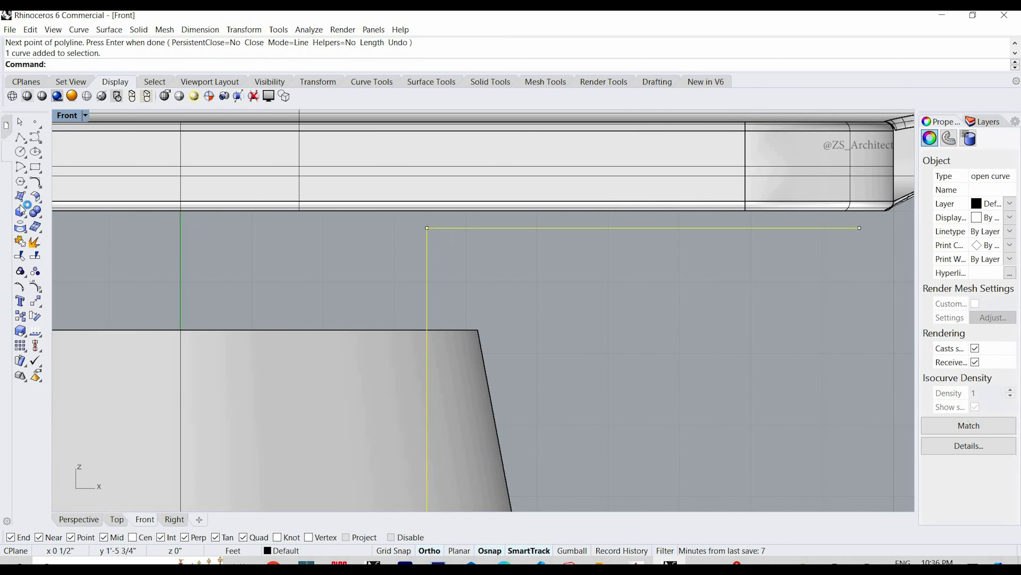
{"action": "left_click", "coordinate": [40, 186]}
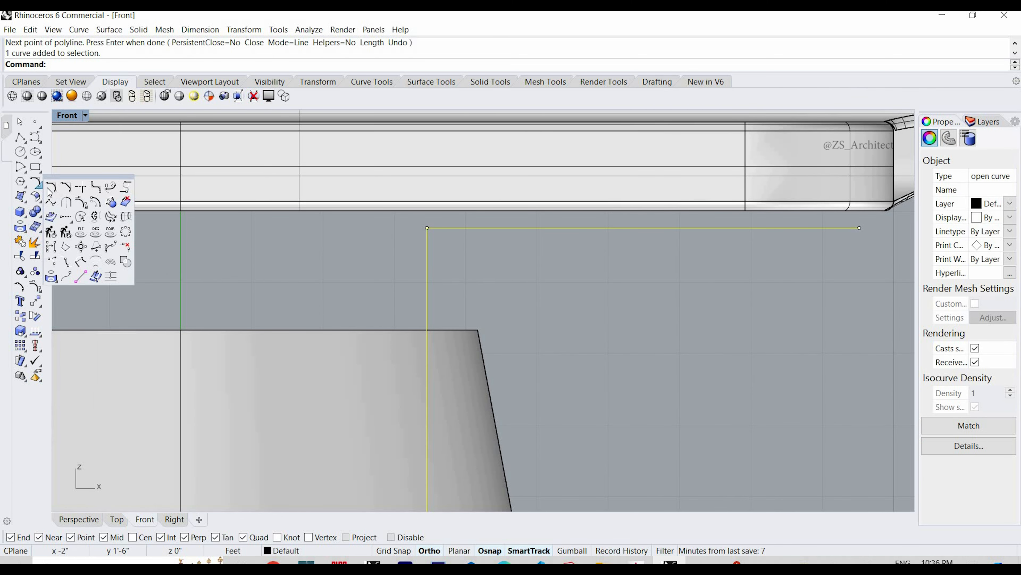
{"action": "left_click", "coordinate": [100, 186]}
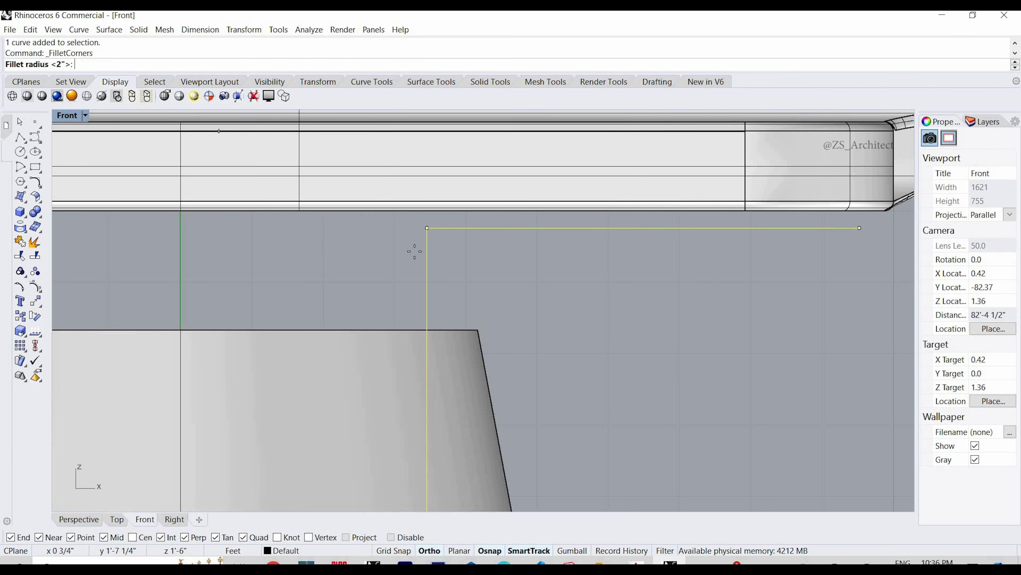
{"action": "key", "text": "Return"}
{"action": "scroll", "coordinate": [360, 334], "scroll_direction": "down", "scroll_amount": 3}
{"action": "left_click", "coordinate": [438, 313]}
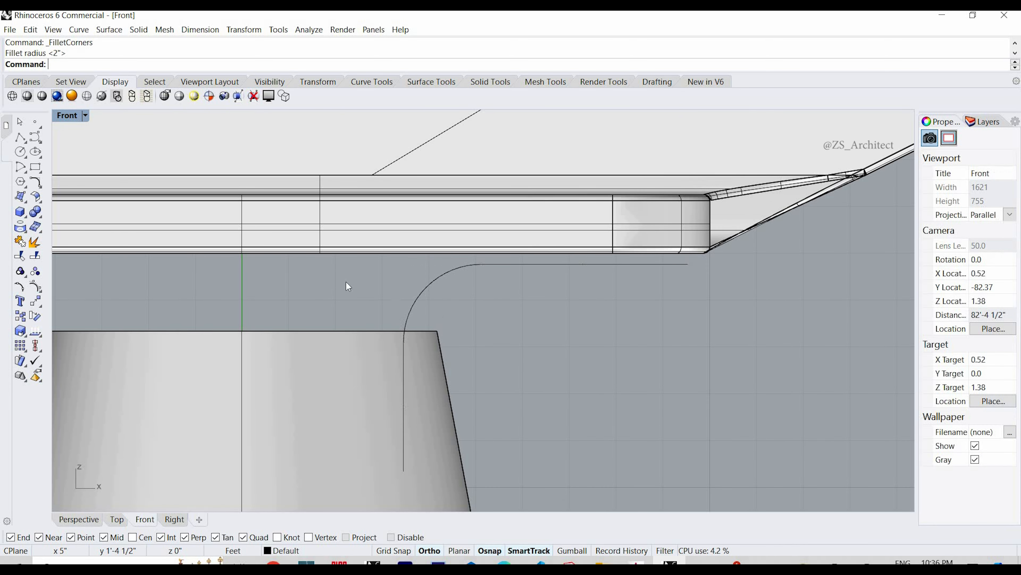
- Offset the filleted curve by 0.18" toward the inside of its bend
{"action": "left_click", "coordinate": [39, 186]}
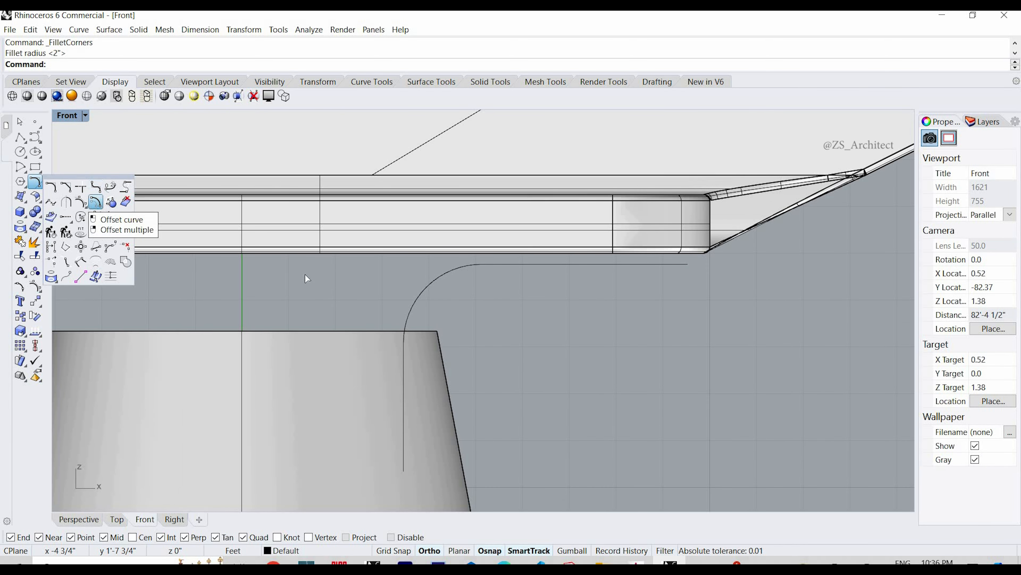
{"action": "left_click", "coordinate": [96, 202]}
{"action": "left_click", "coordinate": [427, 288]}
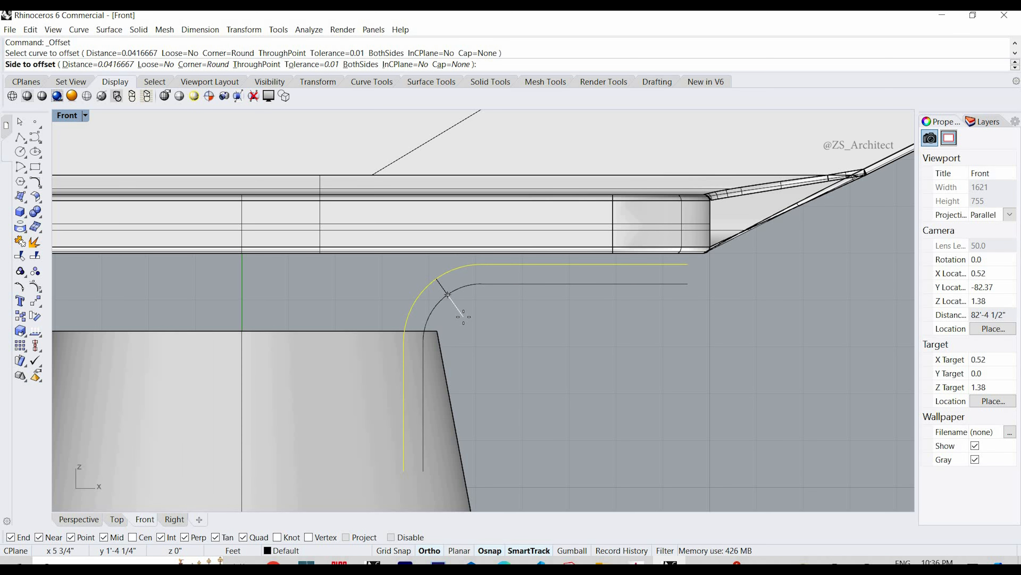
{"action": "left_click", "coordinate": [98, 65]}
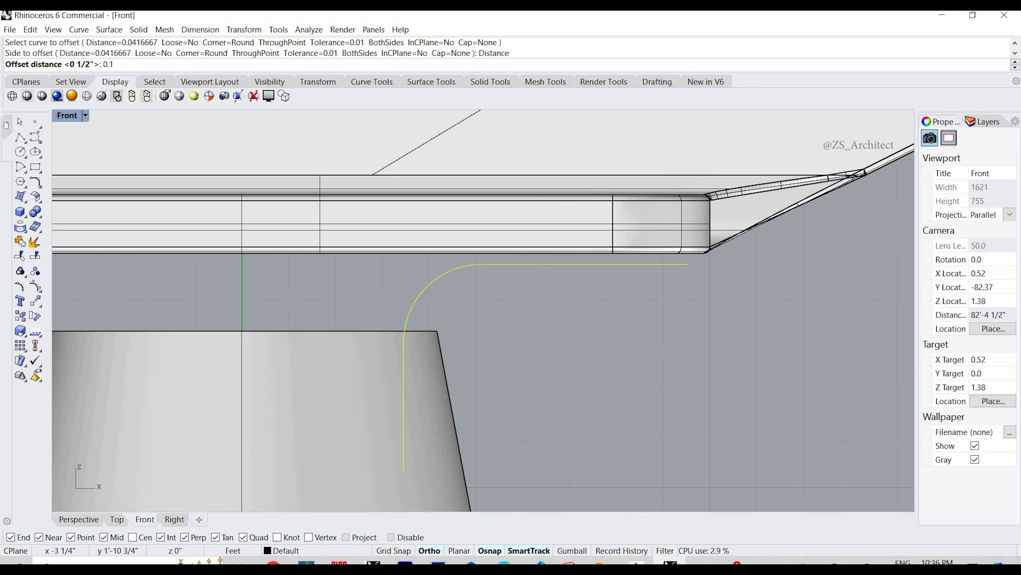
{"action": "type", "text": "0.18\""}
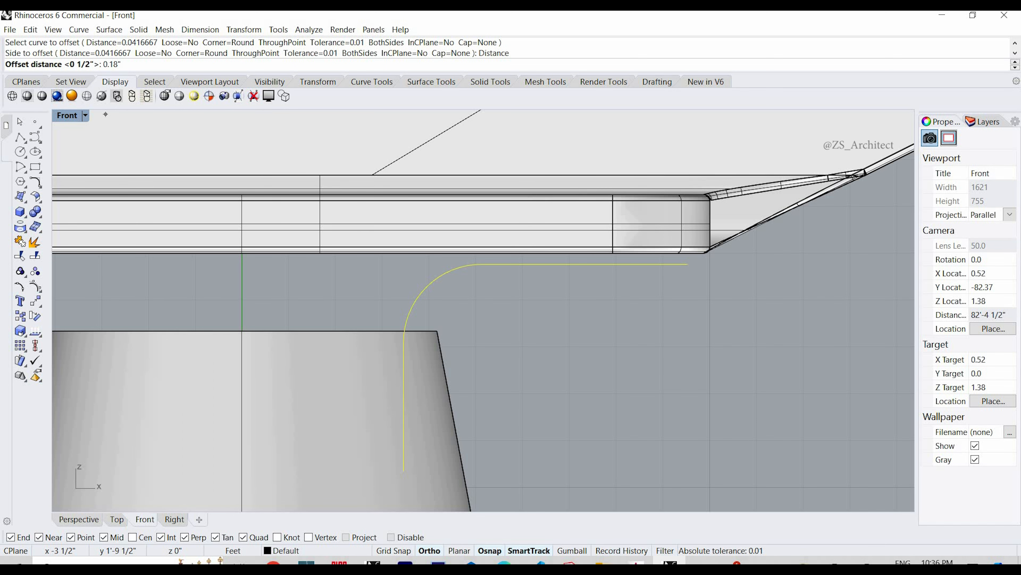
{"action": "key", "text": "Return"}
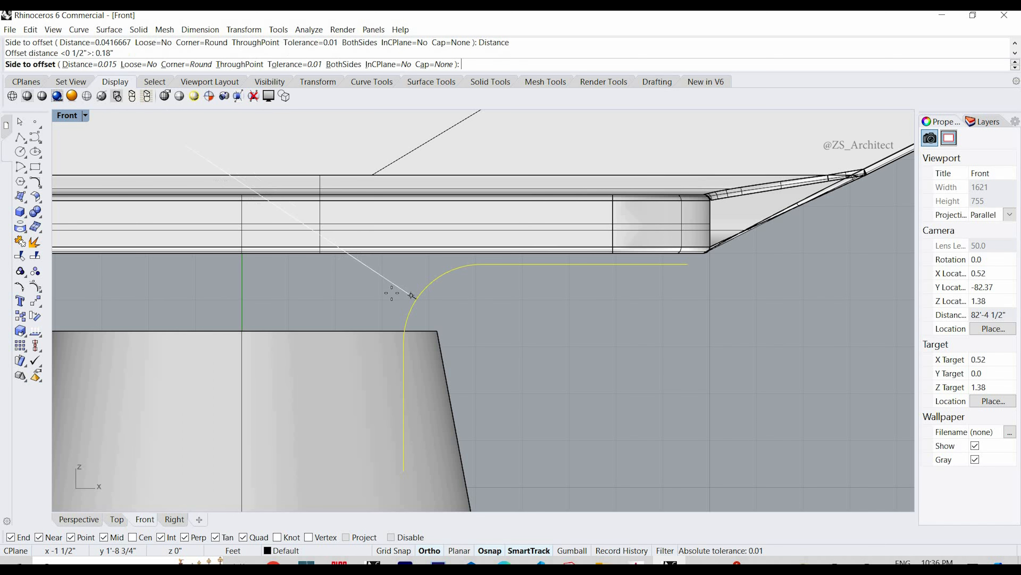
{"action": "left_click", "coordinate": [462, 297]}
{"action": "scroll", "coordinate": [657, 290], "scroll_direction": "up", "scroll_amount": 3}
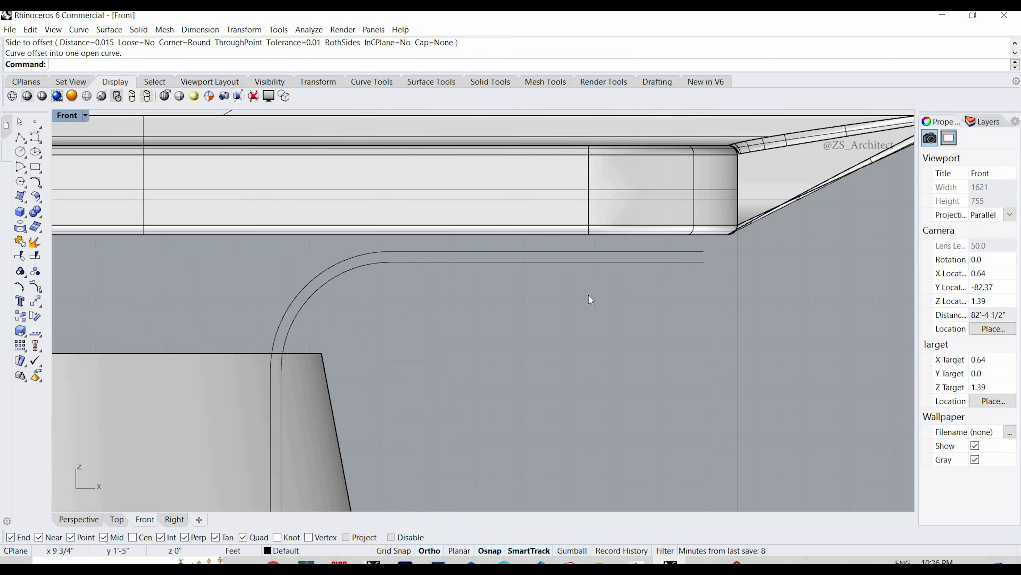
- Join the outer and inner curves' ends beneath the panel with a short vertical line
{"action": "left_click", "coordinate": [20, 137]}
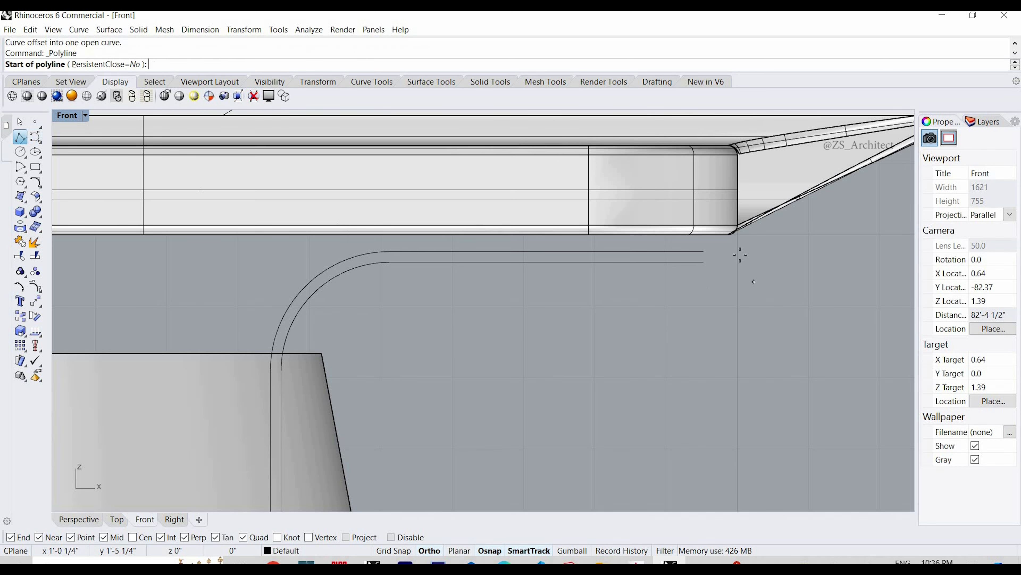
{"action": "left_click", "coordinate": [703, 251]}
{"action": "scroll", "coordinate": [706, 274], "scroll_direction": "down", "scroll_amount": 2}
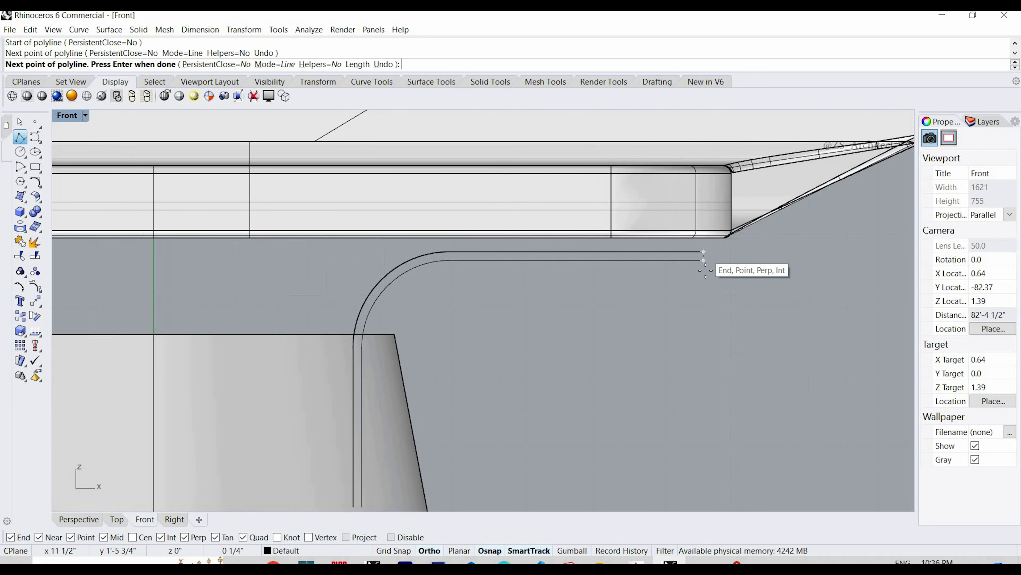
{"action": "key", "text": "Return"}
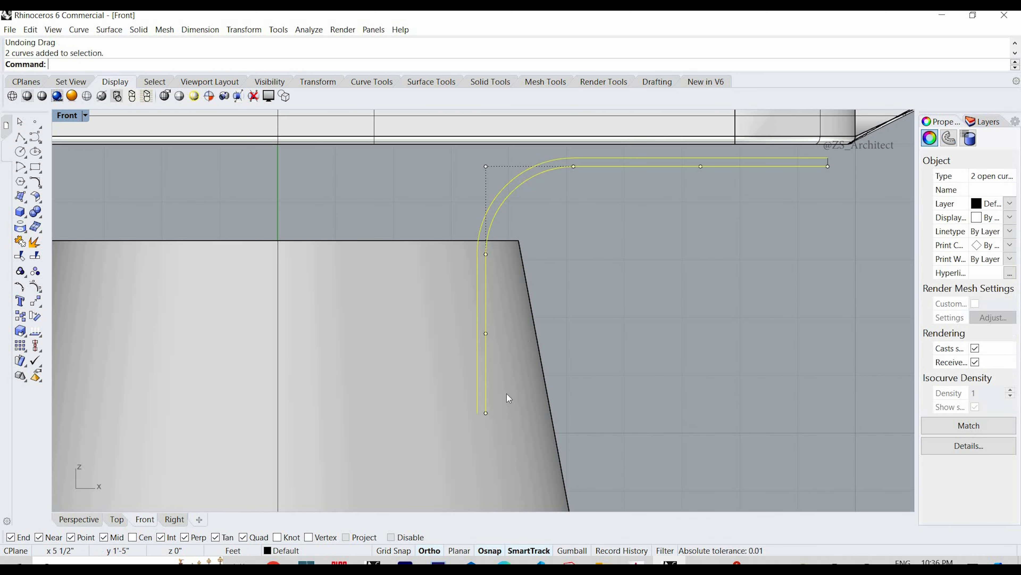
- Close the lower ends of the two bent curves with a short horizontal line and join all four curves into one closed profile
{"action": "scroll", "coordinate": [507, 393], "scroll_direction": "up", "scroll_amount": 6}
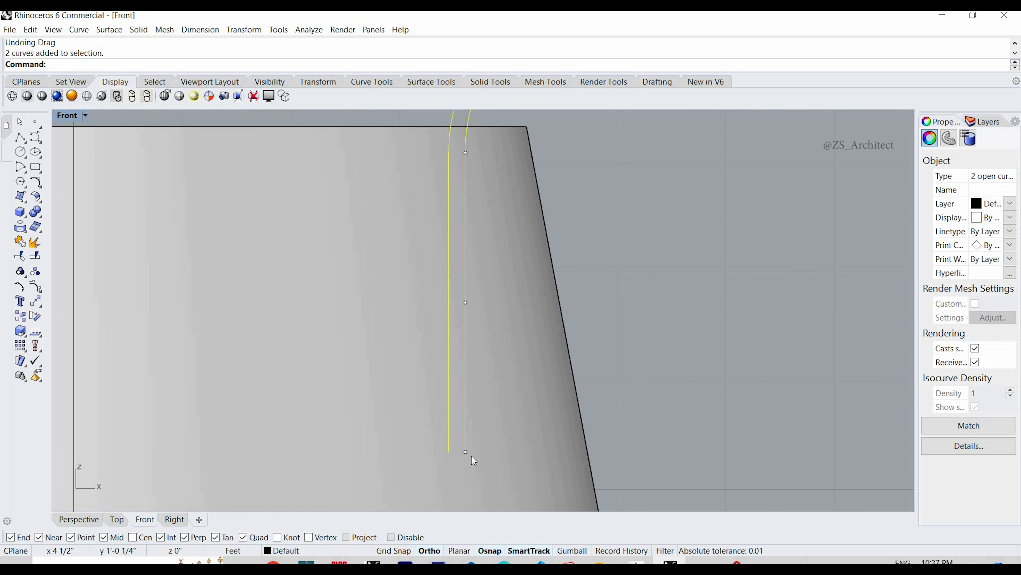
{"action": "left_click", "coordinate": [20, 138]}
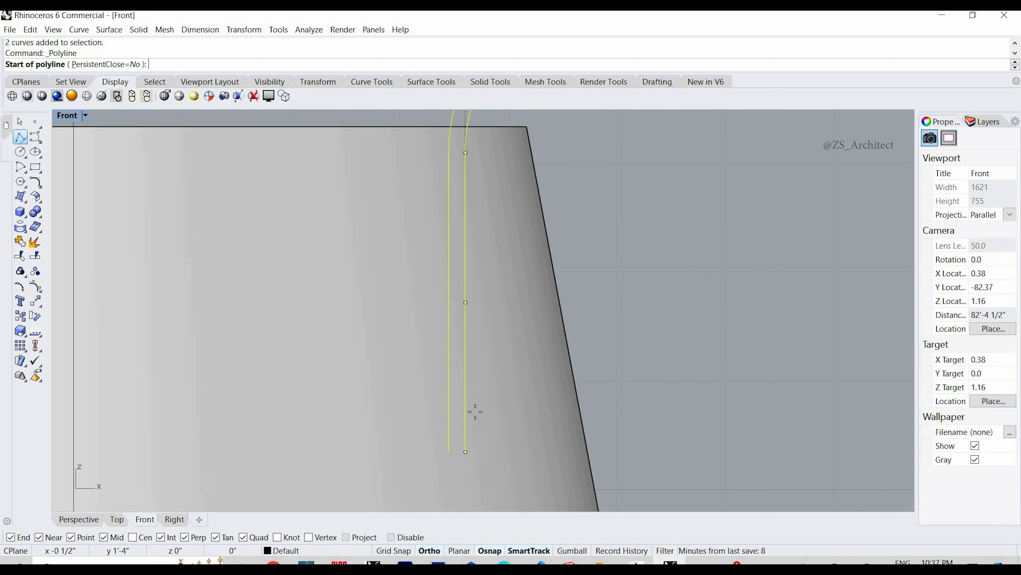
{"action": "left_click", "coordinate": [466, 451]}
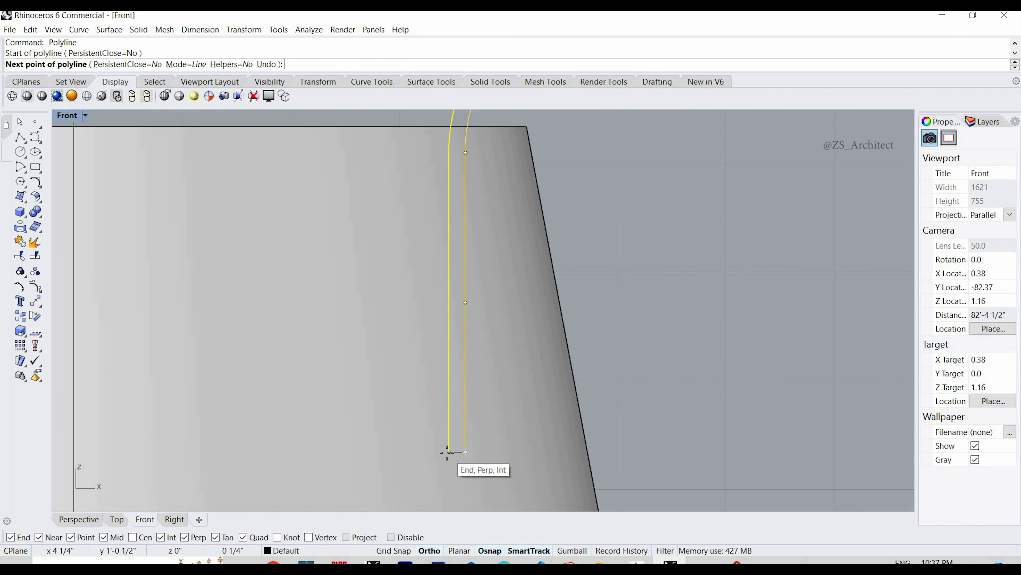
{"action": "left_click", "coordinate": [449, 451]}
{"action": "scroll", "coordinate": [419, 450], "scroll_direction": "down", "scroll_amount": 3}
{"action": "key", "text": "Return"}
{"action": "scroll", "coordinate": [439, 394], "scroll_direction": "down", "scroll_amount": 4}
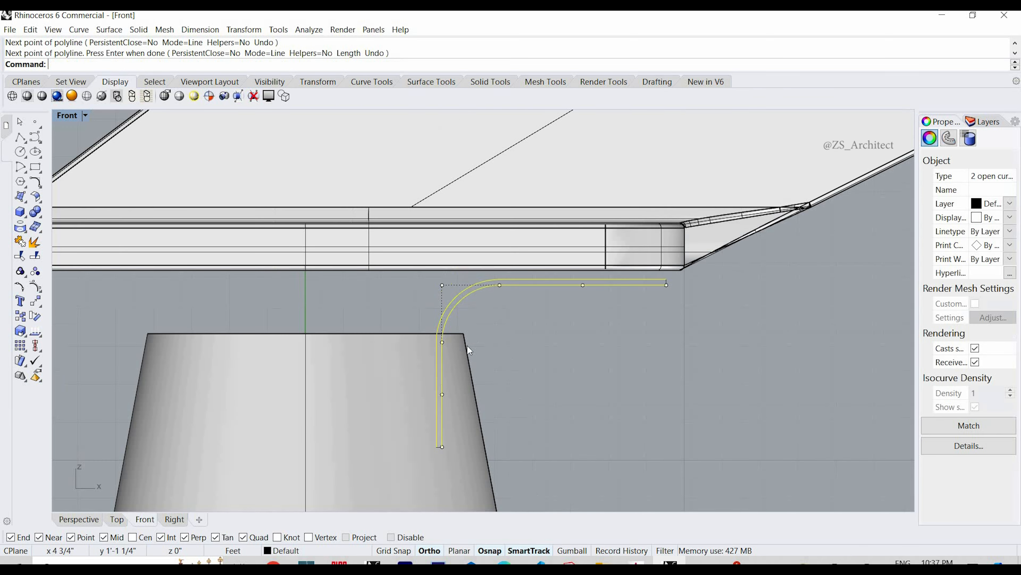
{"action": "left_click_drag", "start_coordinate": [116, 431], "coordinate": [656, 282]}
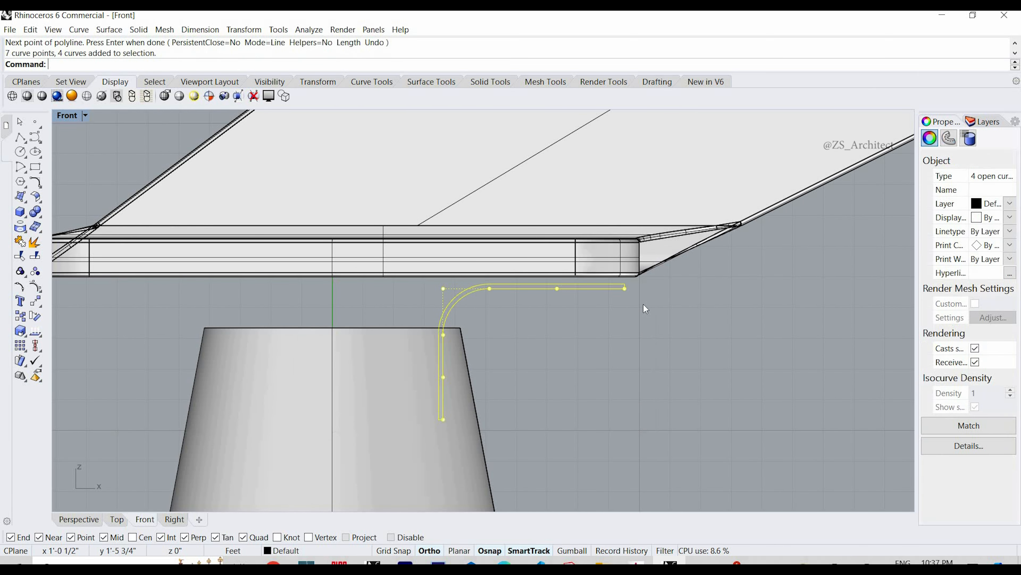
{"action": "left_click", "coordinate": [20, 241]}
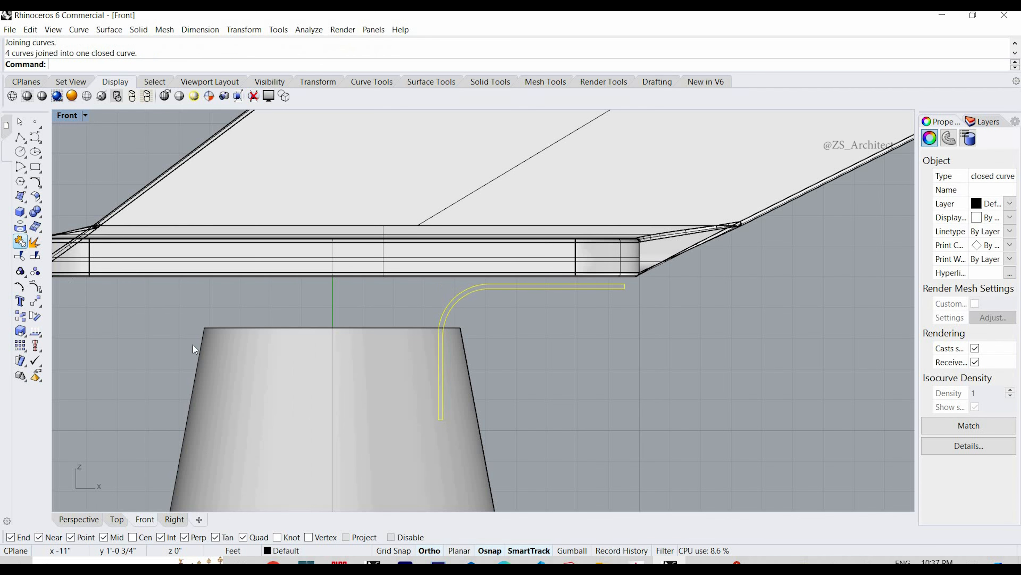
- In the Top view, extrude the closed bracket profile as a solid by 0.7" to both sides
{"action": "left_click", "coordinate": [117, 519]}
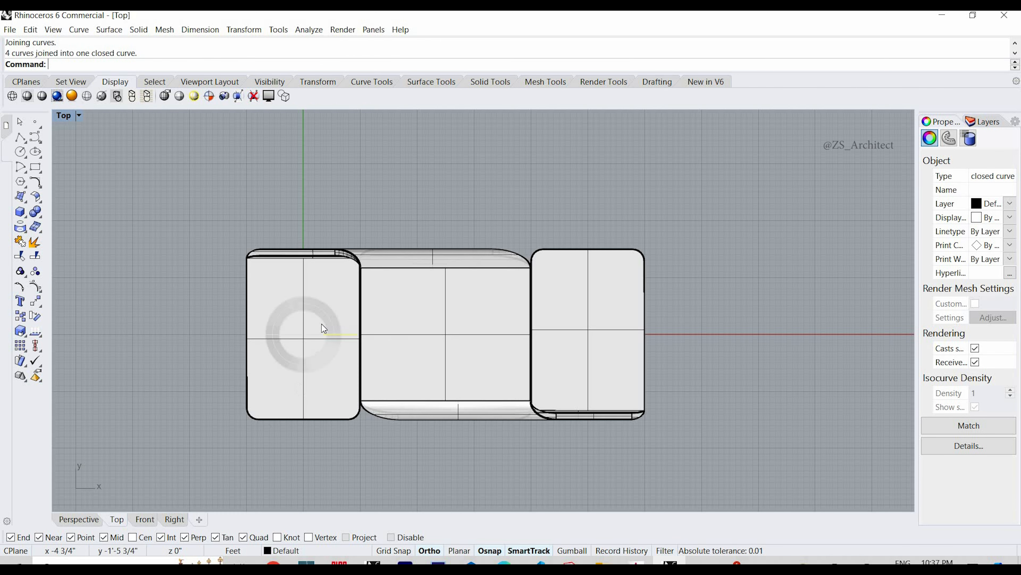
{"action": "scroll", "coordinate": [321, 327], "scroll_direction": "up", "scroll_amount": 8}
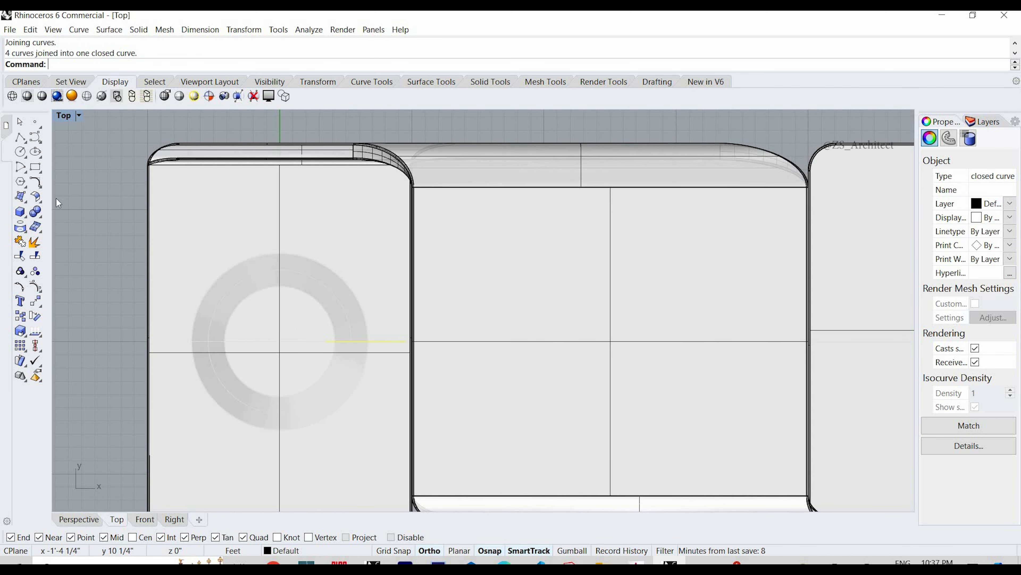
{"action": "left_click", "coordinate": [21, 212]}
{"action": "left_click", "coordinate": [126, 232]}
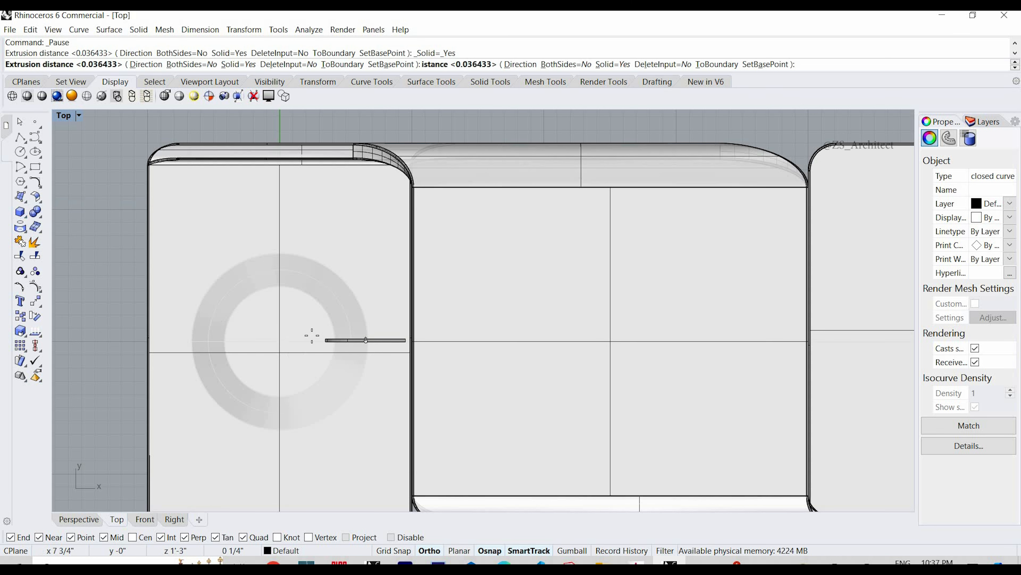
{"action": "left_click", "coordinate": [190, 65]}
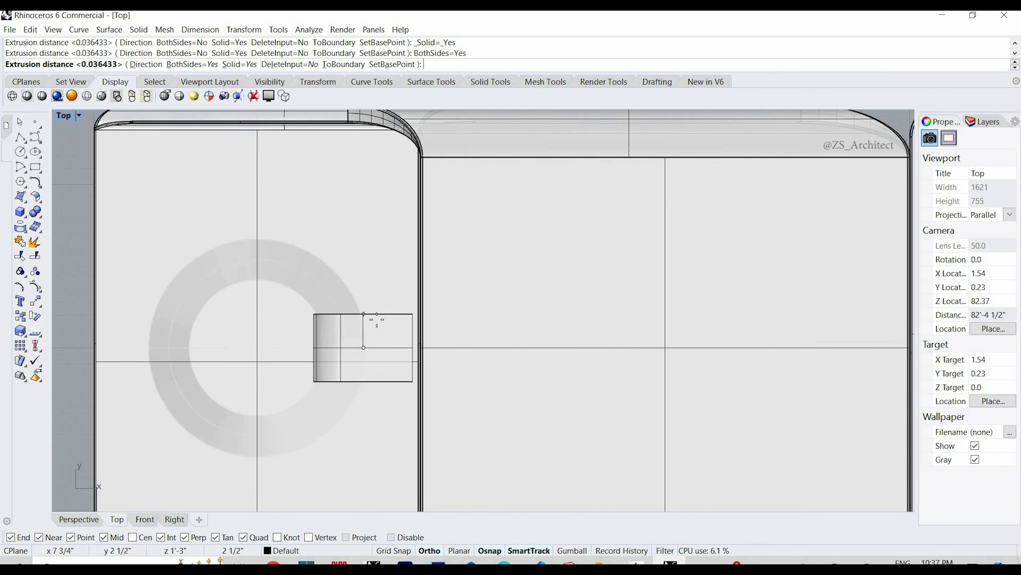
{"action": "scroll", "coordinate": [366, 313], "scroll_direction": "up", "scroll_amount": 1}
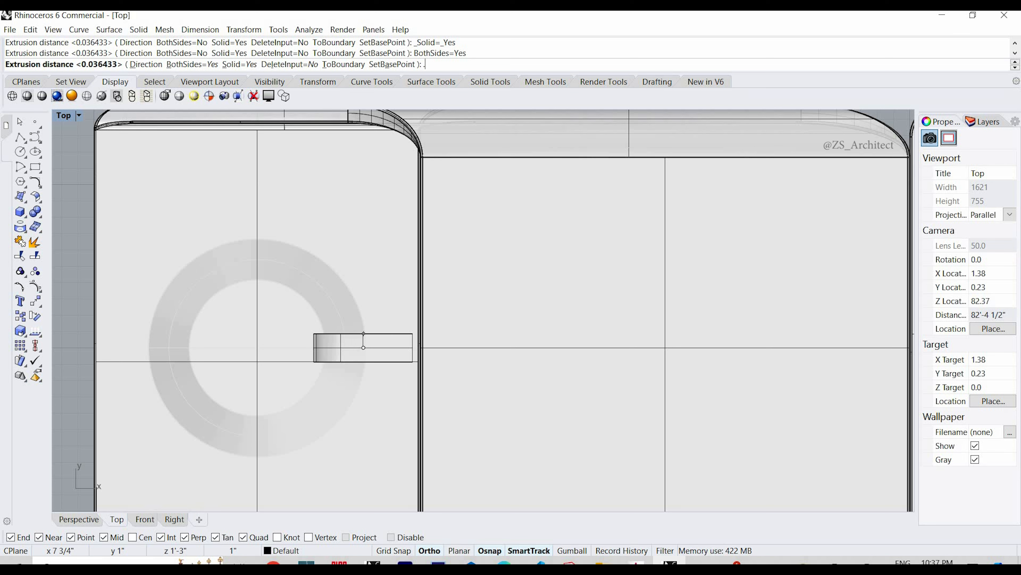
{"action": "type", "text": "7\""}
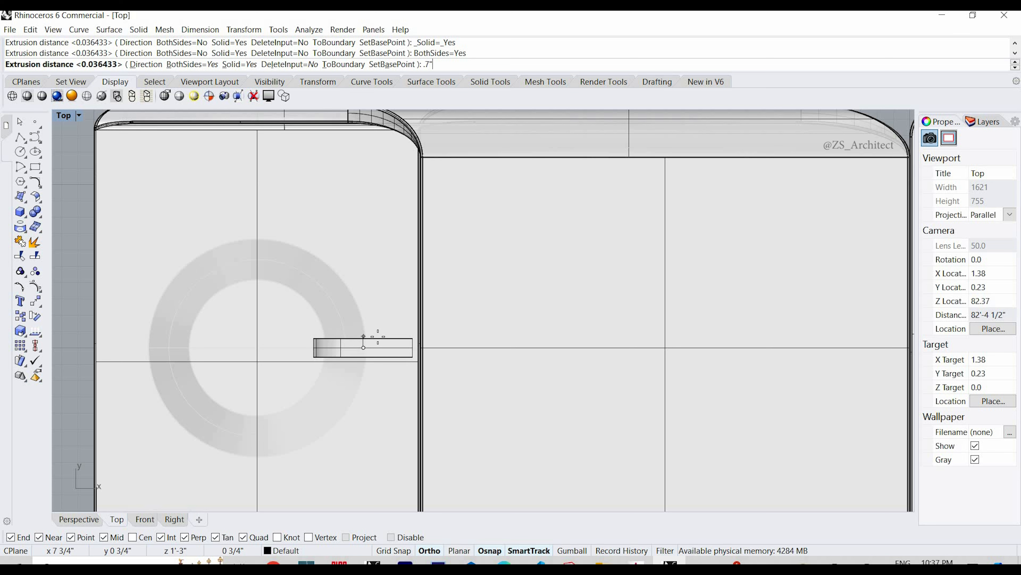
{"action": "key", "text": "Return"}
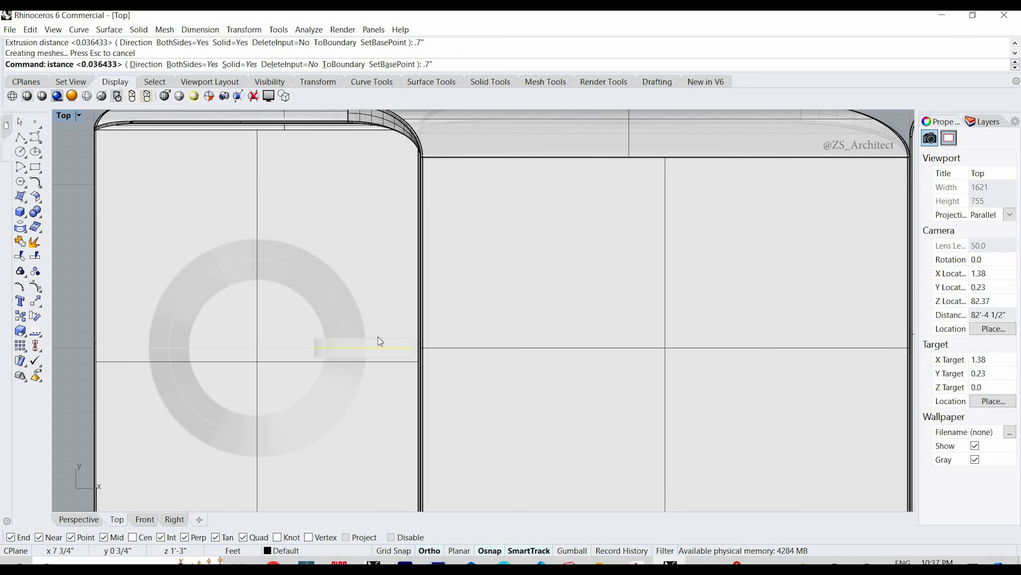
- Set the Top view to Wireframe display and delete the bracket's original profile curve
{"action": "scroll", "coordinate": [378, 340], "scroll_direction": "down", "scroll_amount": 2}
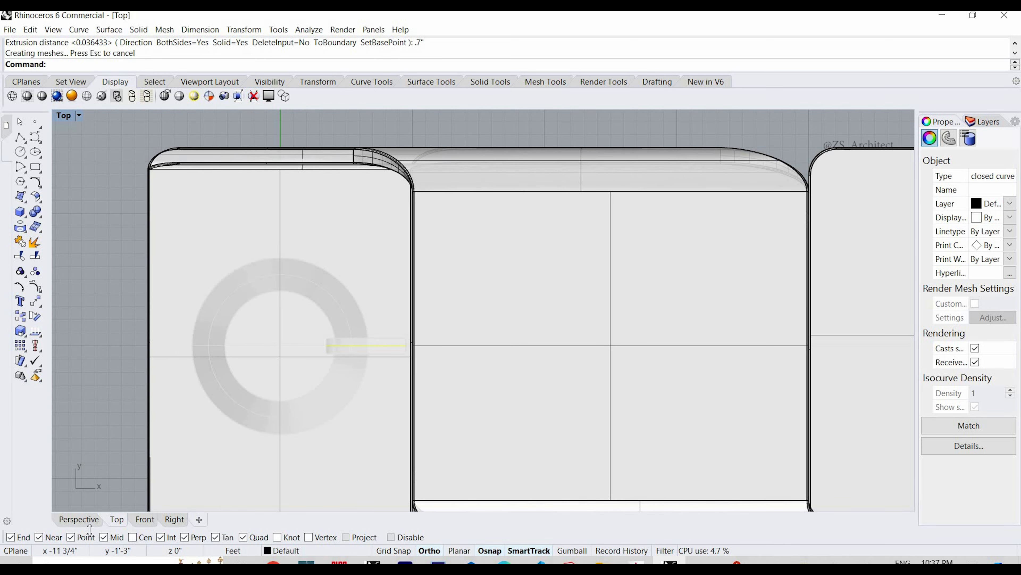
{"action": "left_click", "coordinate": [79, 116]}
{"action": "left_click", "coordinate": [87, 148]}
{"action": "scroll", "coordinate": [424, 363], "scroll_direction": "up", "scroll_amount": 2}
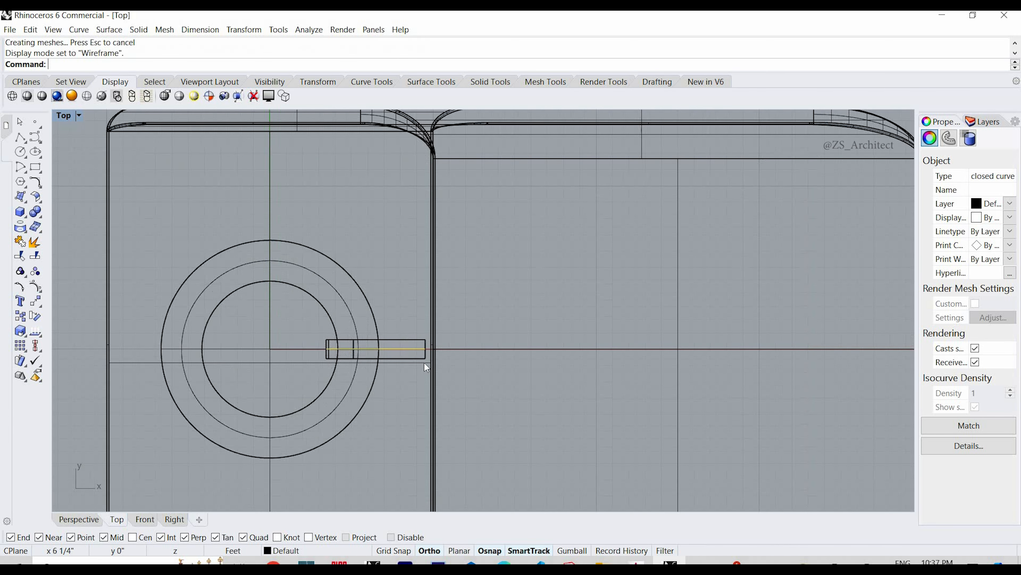
{"action": "scroll", "coordinate": [405, 355], "scroll_direction": "up", "scroll_amount": 2}
{"action": "key", "text": "F10"}
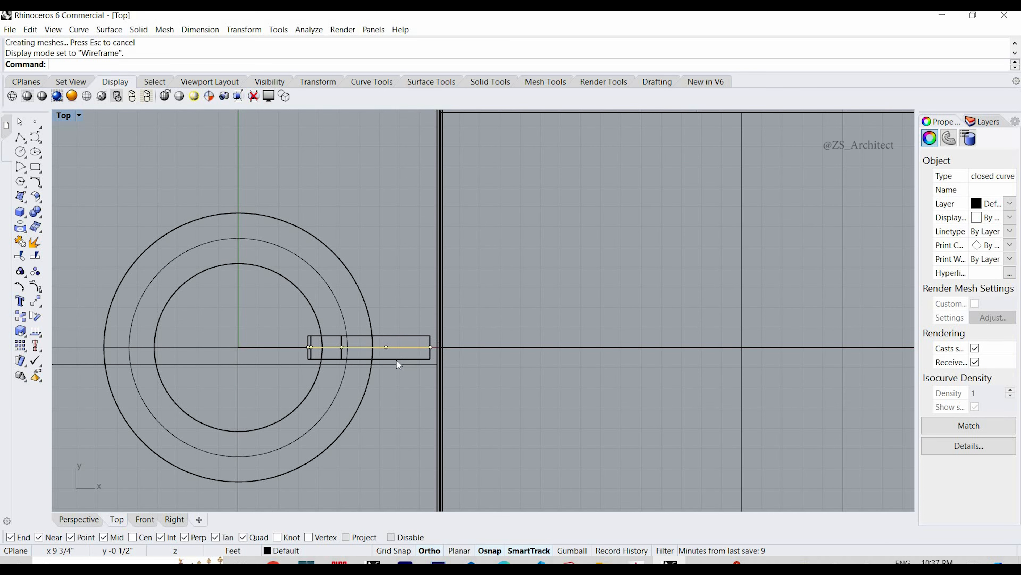
{"action": "left_click", "coordinate": [391, 346]}
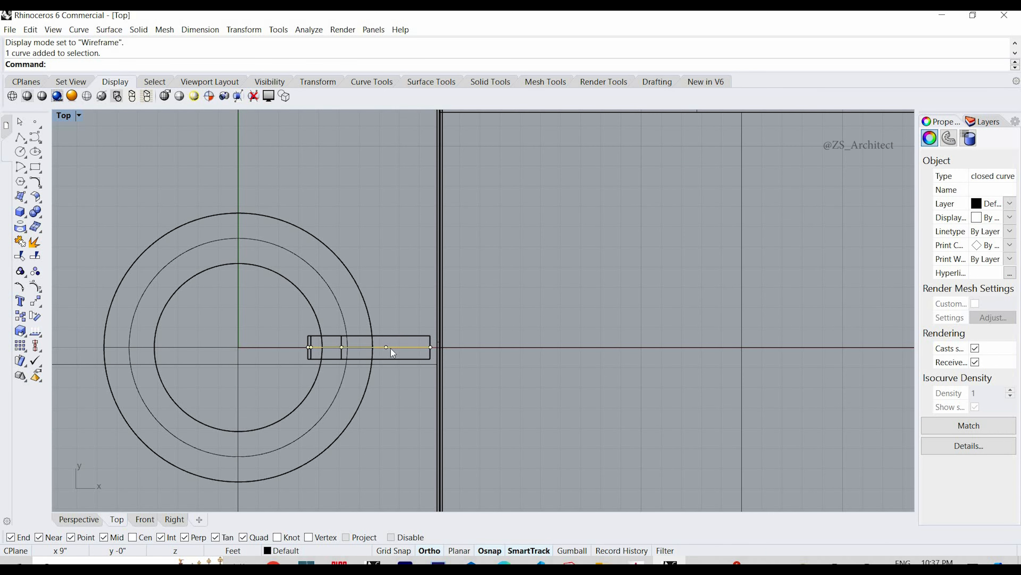
{"action": "key", "text": "Delete"}
- Rotate the extruded bracket 30 degrees counterclockwise about the origin in the Top view
{"action": "left_click", "coordinate": [392, 359]}
{"action": "scroll", "coordinate": [387, 356], "scroll_direction": "up", "scroll_amount": 2}
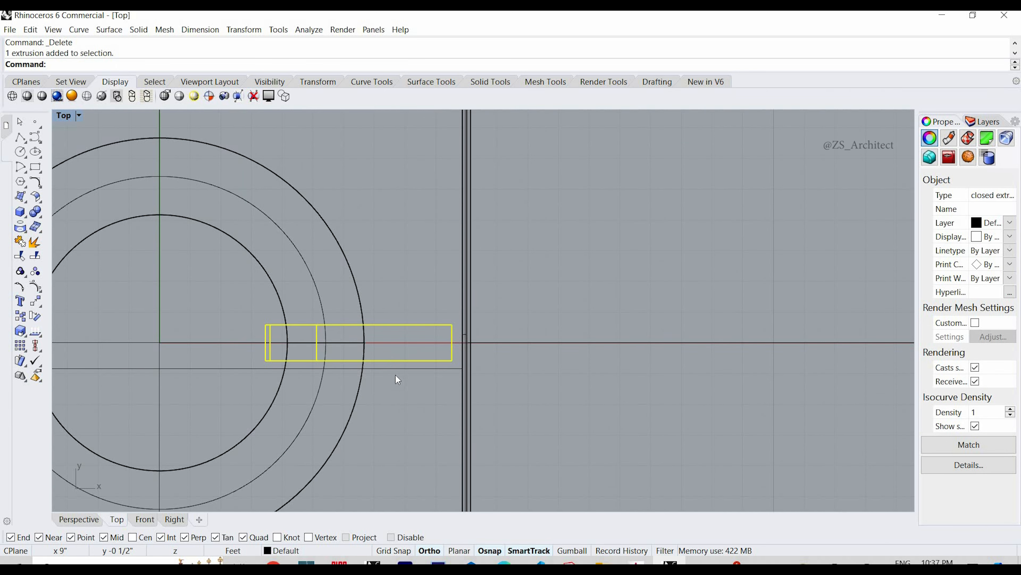
{"action": "scroll", "coordinate": [396, 376], "scroll_direction": "down", "scroll_amount": 2}
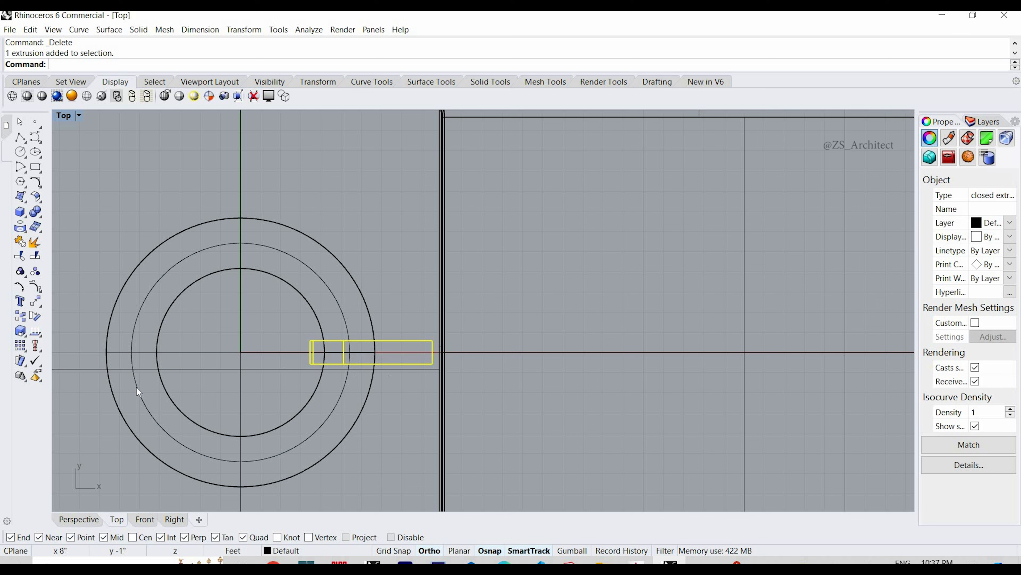
{"action": "left_click", "coordinate": [35, 317]}
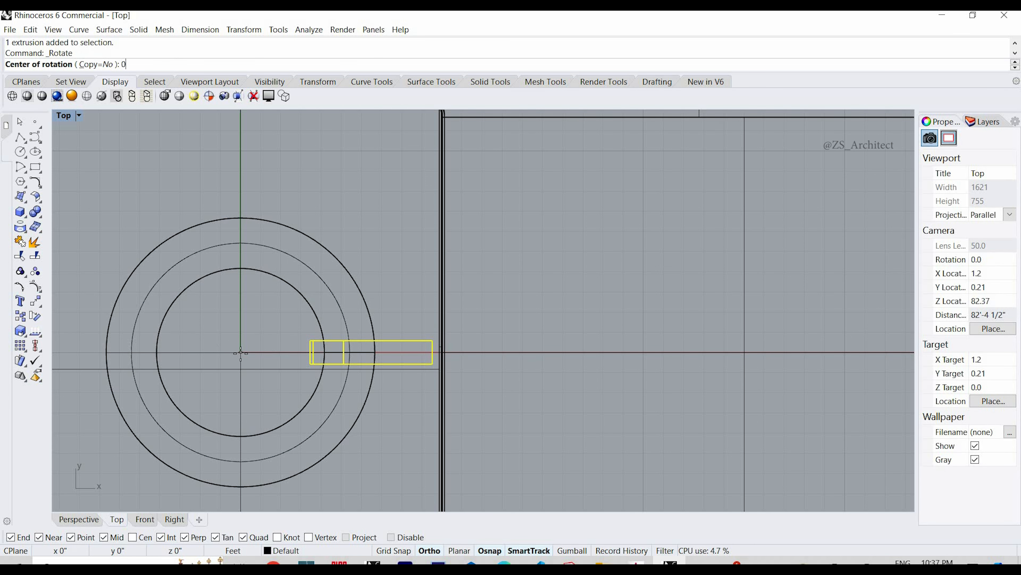
{"action": "type", "text": "0"}
{"action": "key", "text": "Return"}
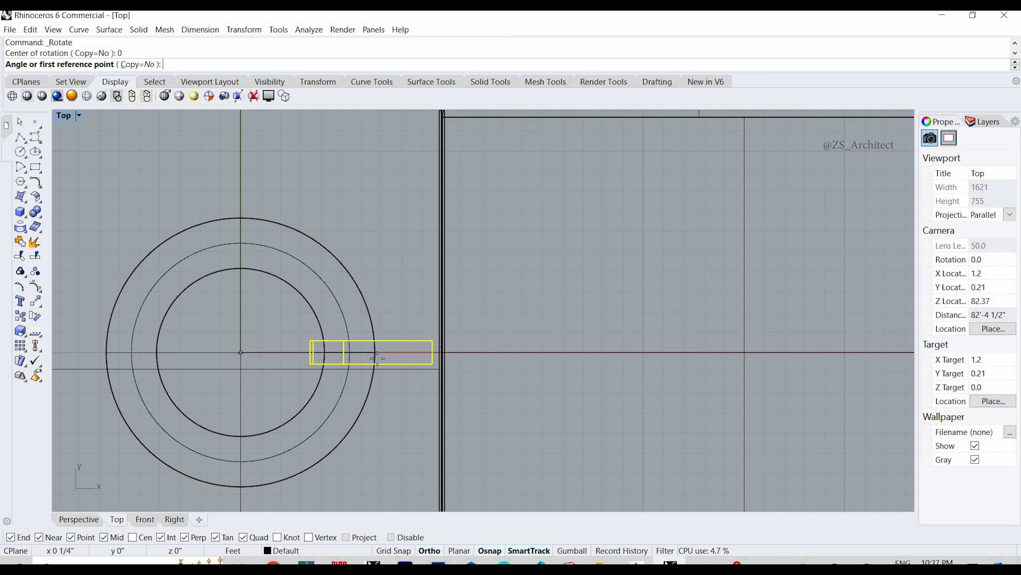
{"action": "left_click", "coordinate": [441, 345]}
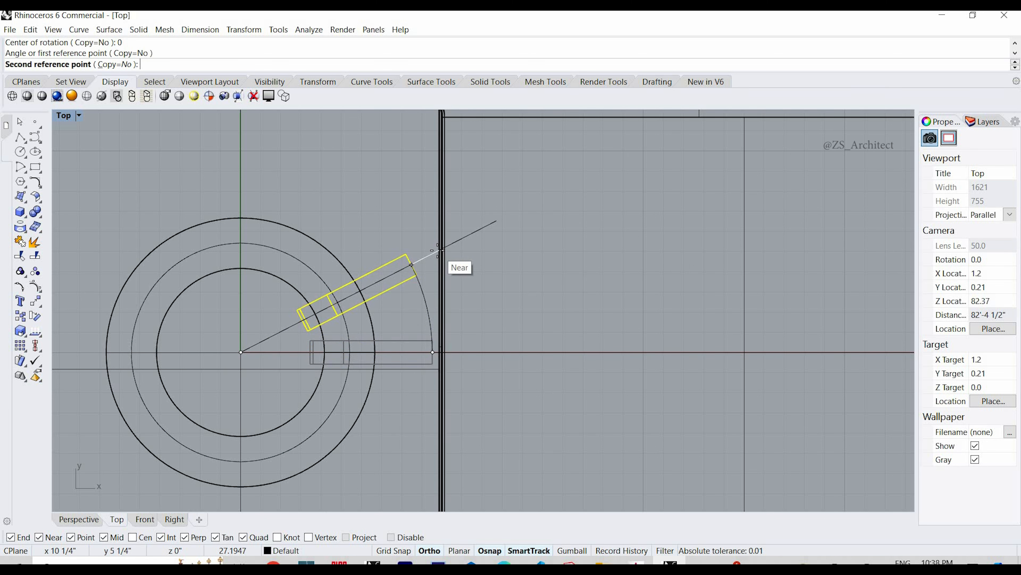
{"action": "type", "text": "30"}
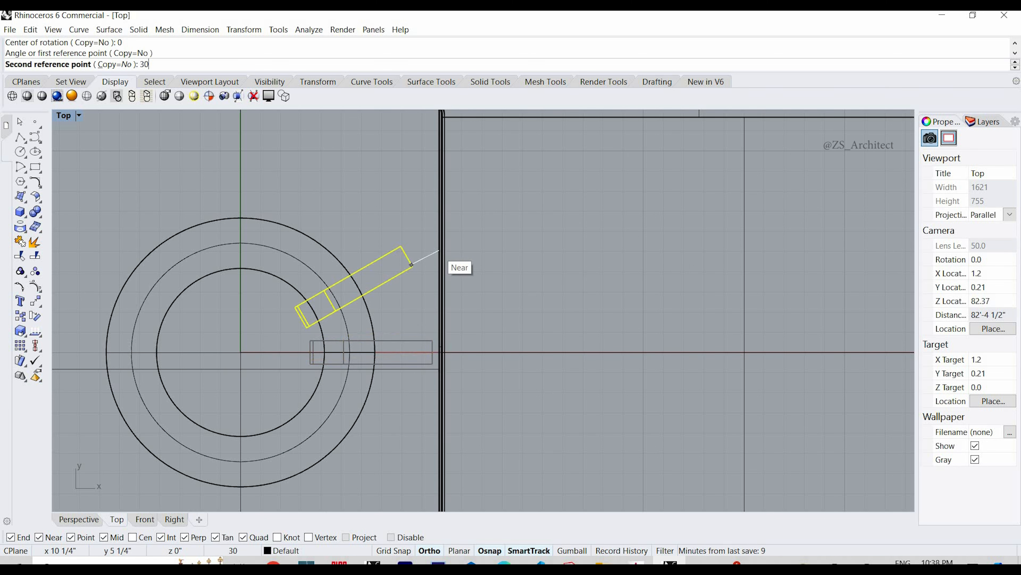
{"action": "key", "text": "Return"}
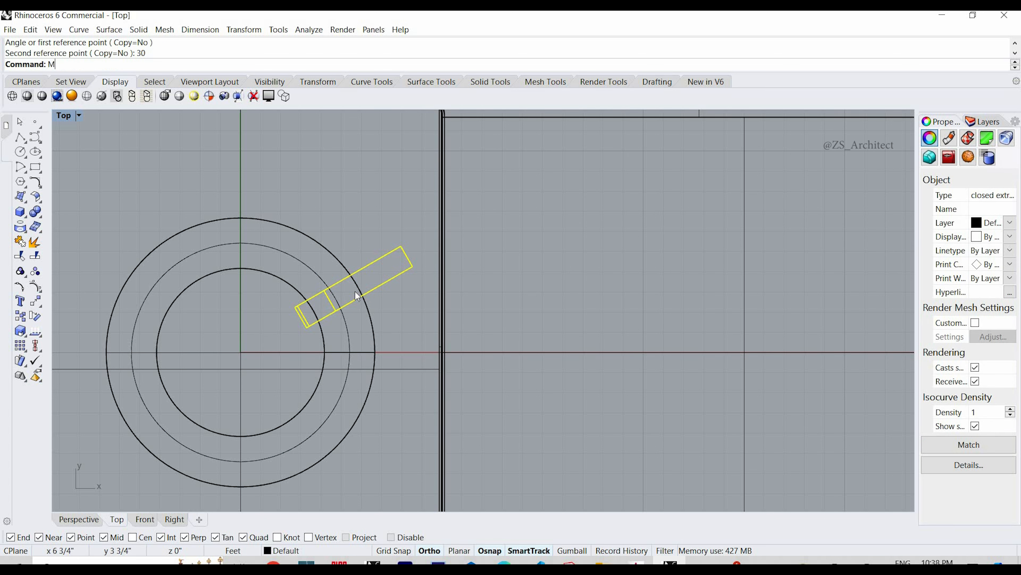
- Mirror a copy of the rotated bracket across the X axis through the origin
{"action": "type", "text": "Mirror"}
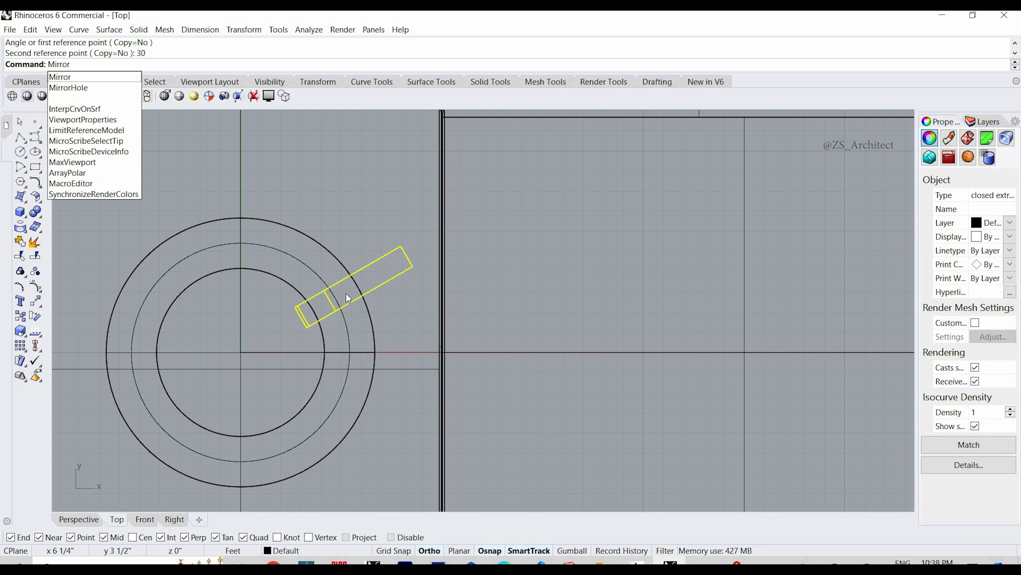
{"action": "key", "text": "Return"}
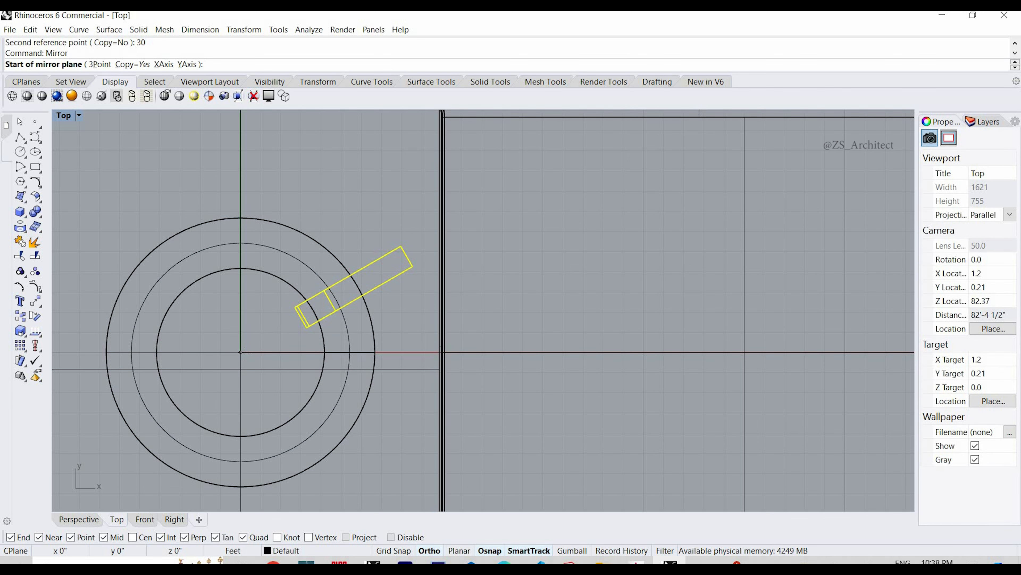
{"action": "type", "text": "0"}
{"action": "key", "text": "Return"}
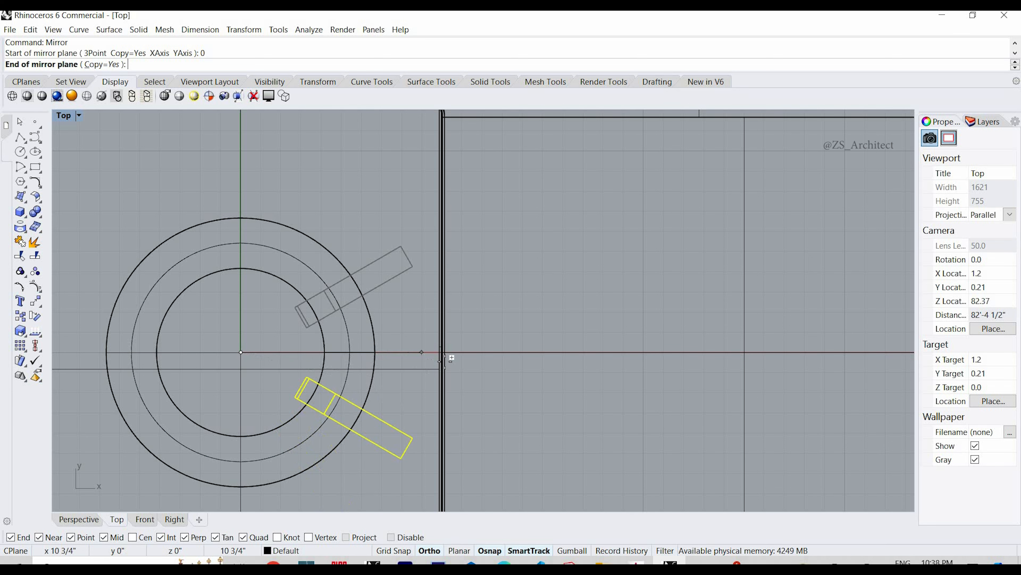
{"action": "left_click", "coordinate": [474, 350]}
{"action": "key", "text": "Return"}
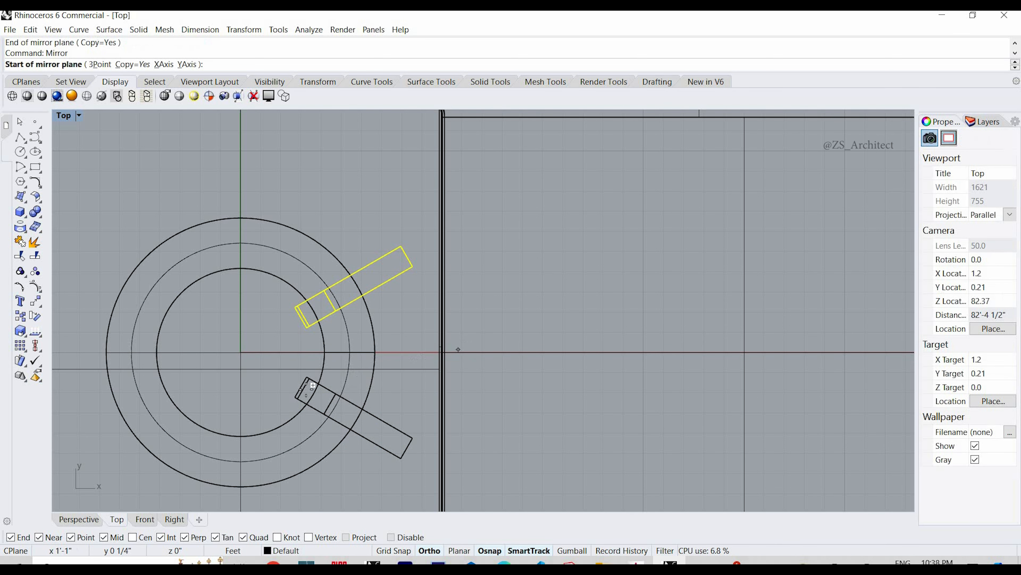
{"action": "key", "text": "Escape"}
{"action": "key", "text": "Escape"}
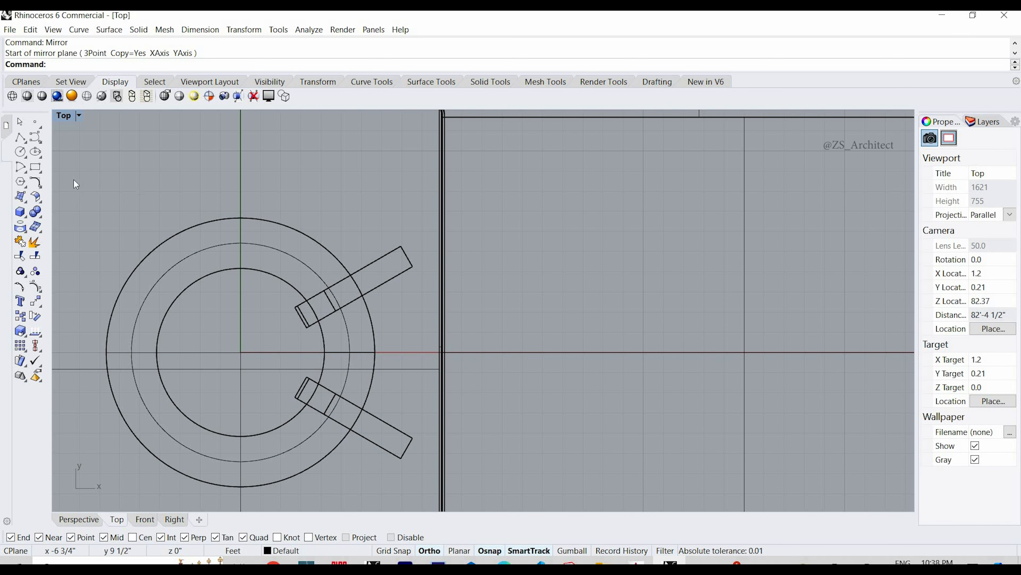
- Draw a narrow rectangle spanning the outer ends of the two brackets in the Top view
{"action": "left_click", "coordinate": [36, 168]}
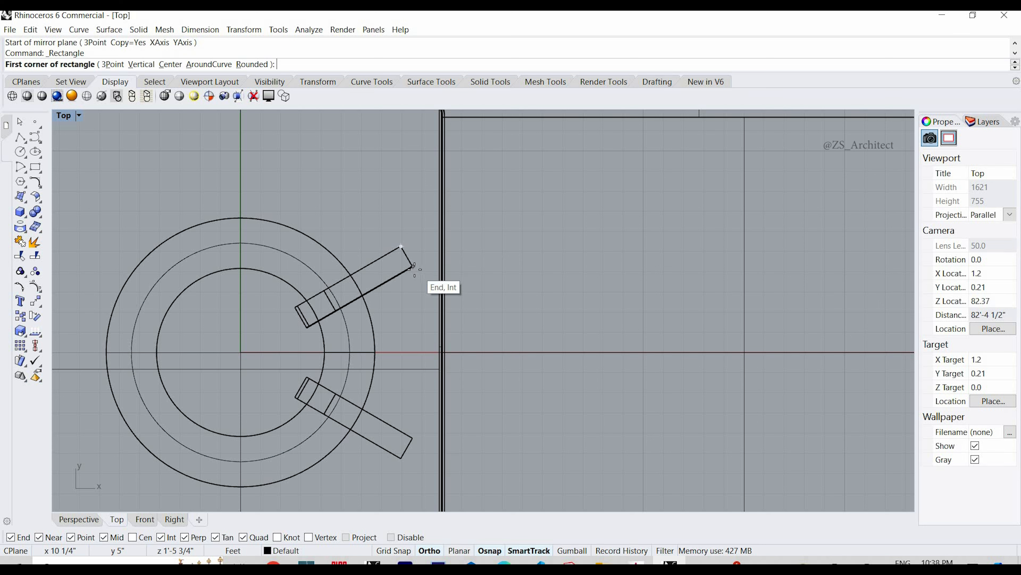
{"action": "left_click", "coordinate": [413, 245]}
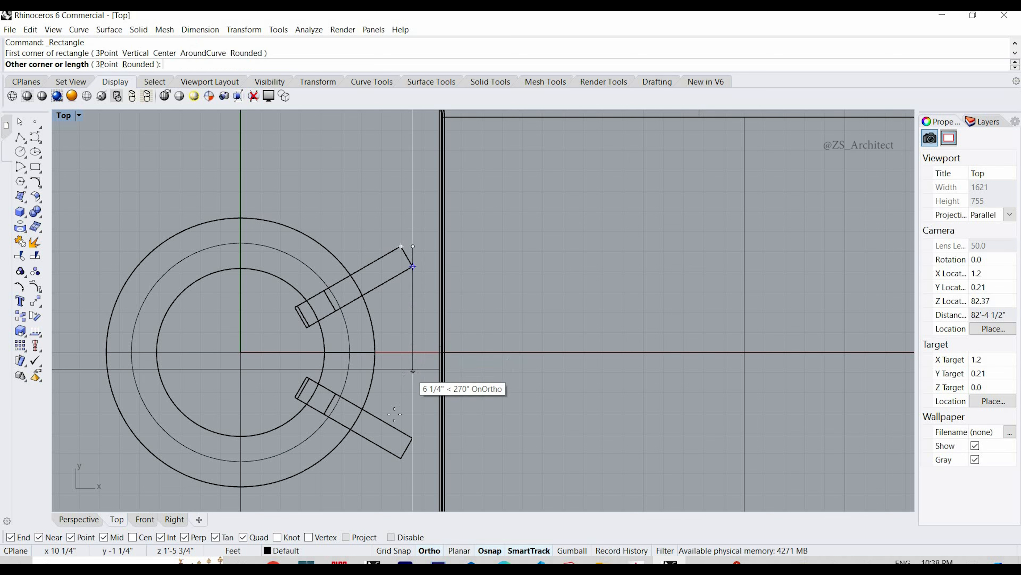
{"action": "left_click", "coordinate": [397, 458]}
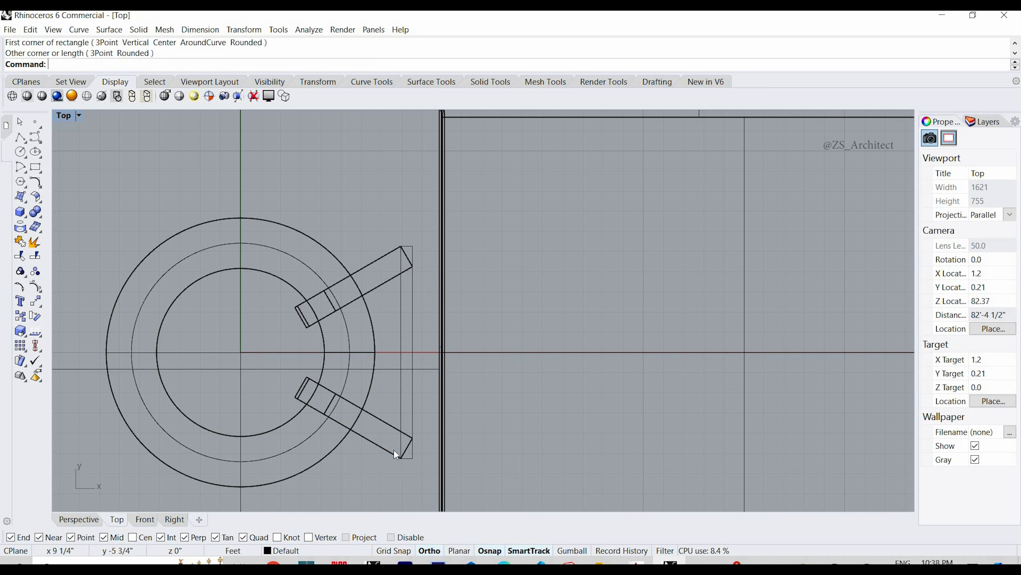
{"action": "right_click", "coordinate": [396, 331]}
{"action": "key", "text": "Escape"}
- Extrude the narrow rectangle upward as a one-sided solid to the underside of the seat slab in the Front view
{"action": "left_click", "coordinate": [401, 328]}
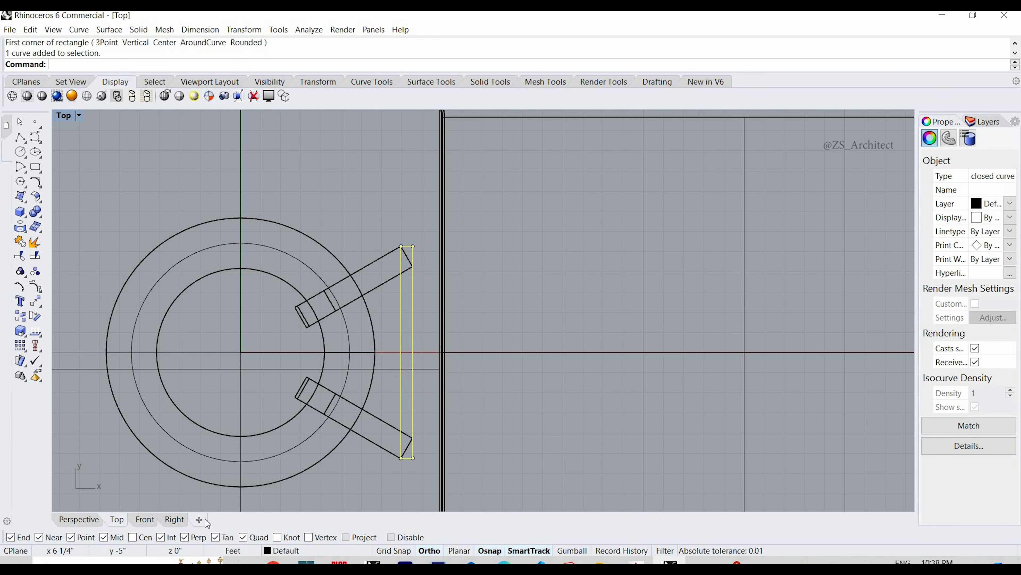
{"action": "left_click", "coordinate": [151, 519]}
{"action": "scroll", "coordinate": [495, 305], "scroll_direction": "up", "scroll_amount": 3}
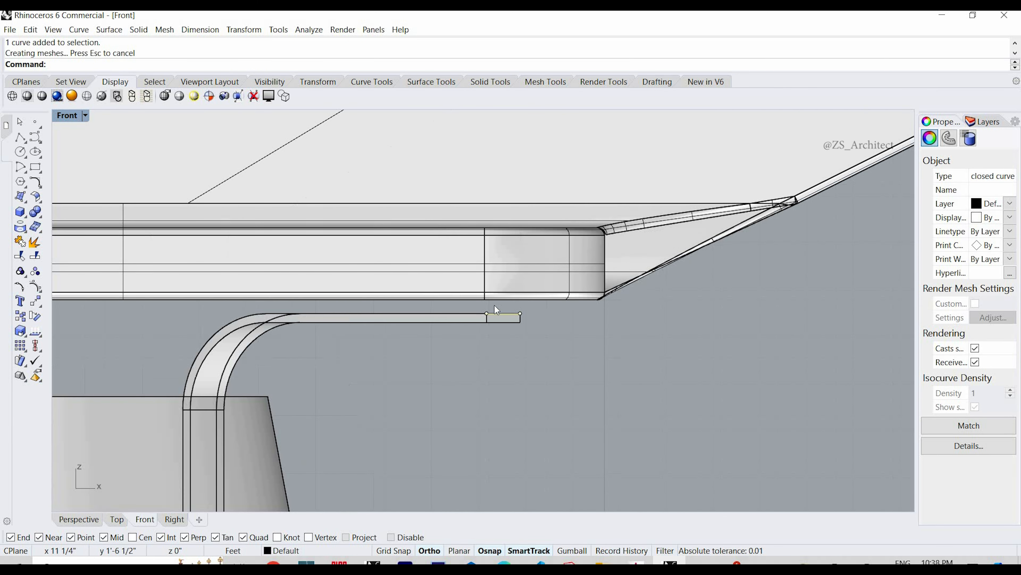
{"action": "left_click", "coordinate": [39, 236]}
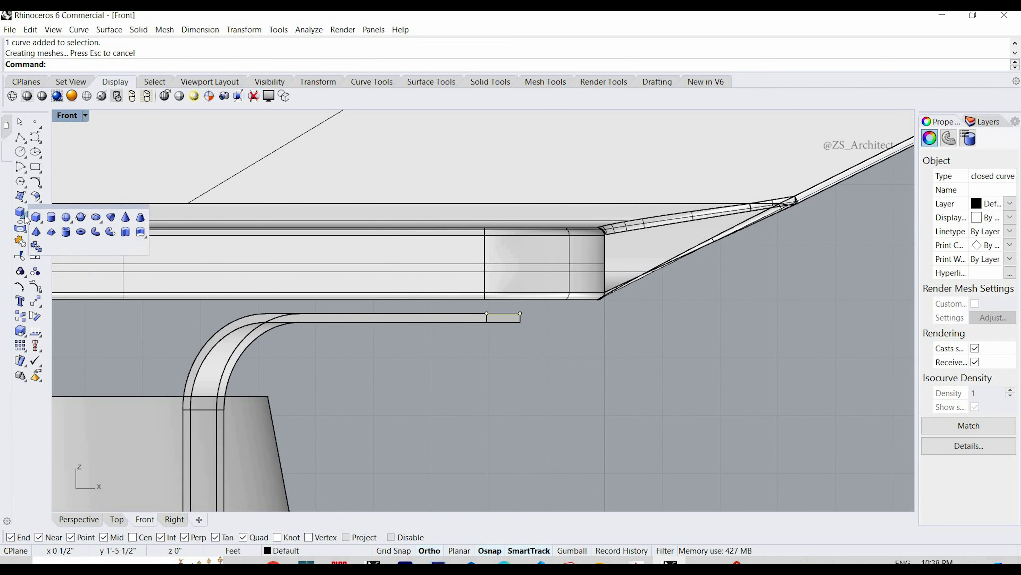
{"action": "left_click", "coordinate": [128, 231]}
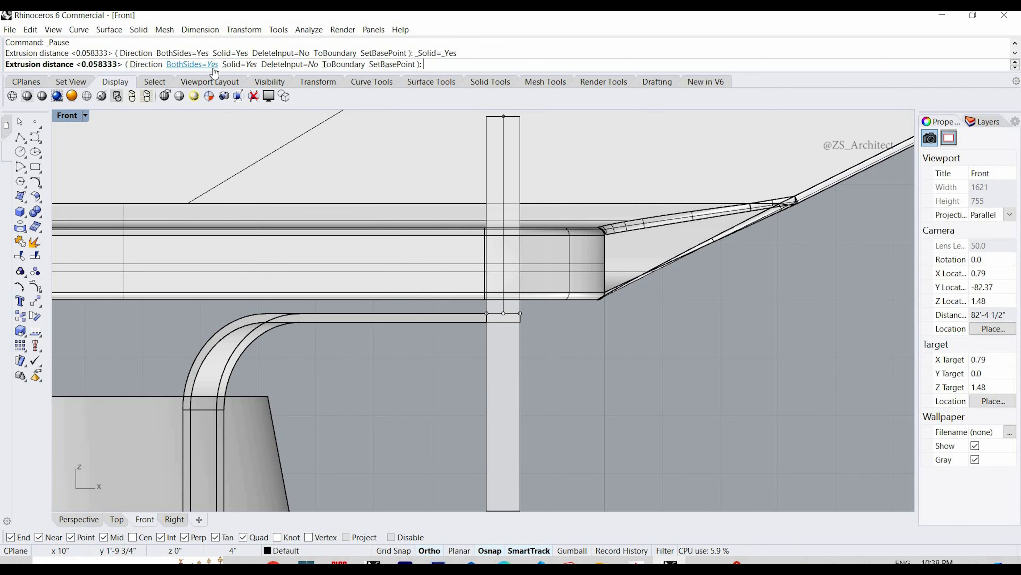
{"action": "left_click", "coordinate": [191, 65]}
{"action": "left_click", "coordinate": [542, 305]}
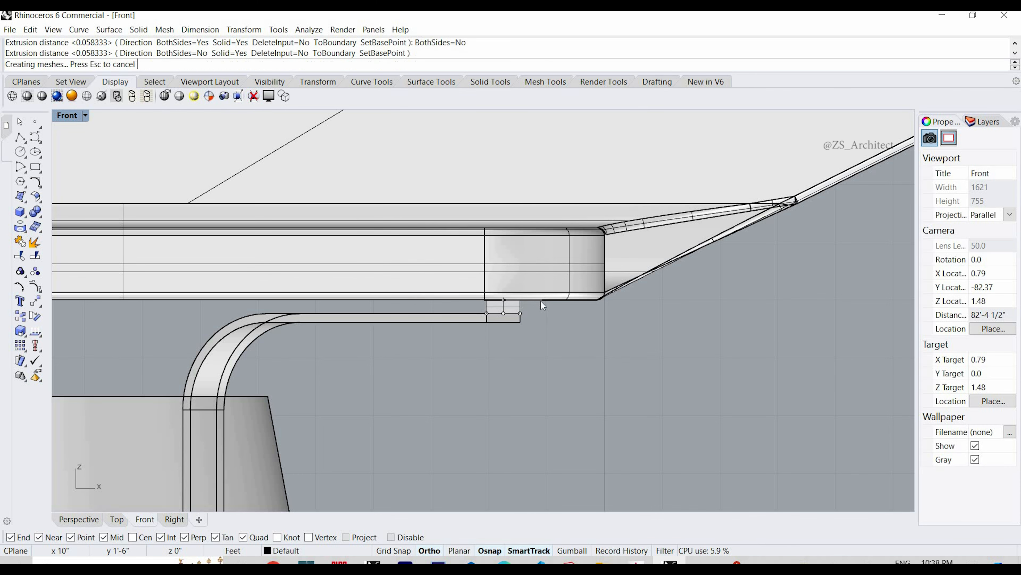
{"action": "scroll", "coordinate": [465, 381], "scroll_direction": "down", "scroll_amount": 3}
{"action": "left_click", "coordinate": [465, 382]}
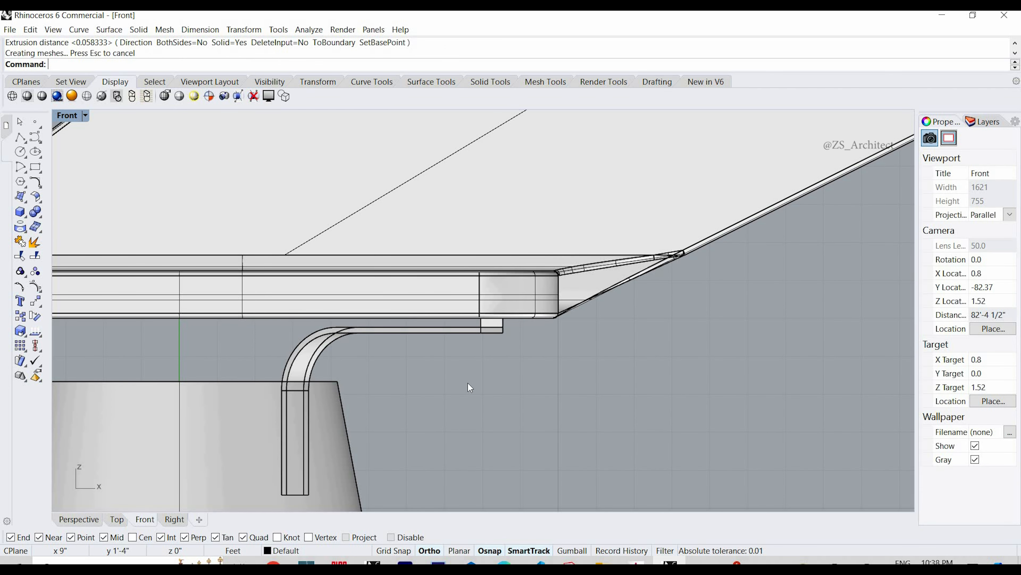
{"action": "scroll", "coordinate": [467, 384], "scroll_direction": "down", "scroll_amount": 2}
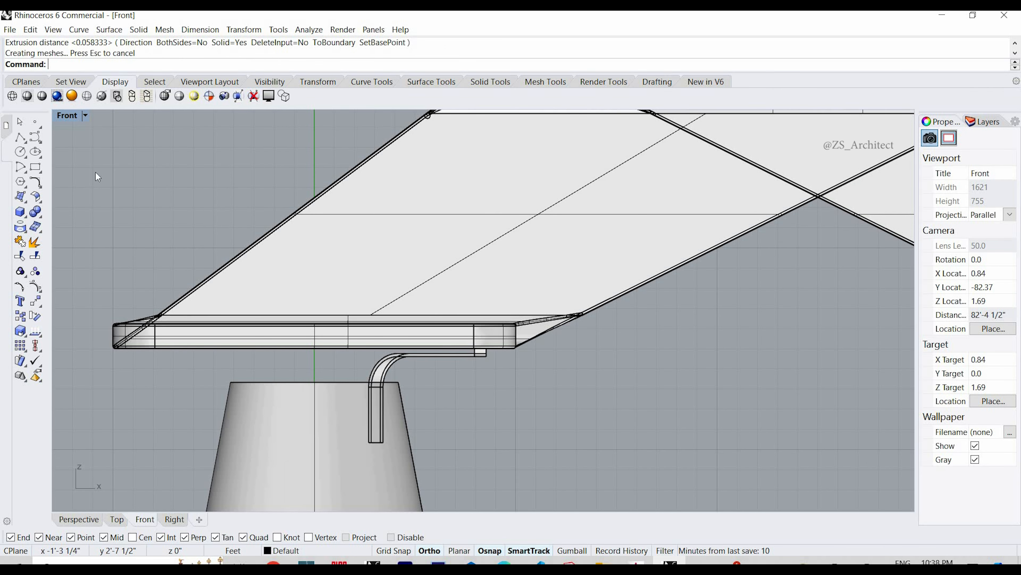
- Mirror a copy of both brackets and the crosspiece's rectangle curve across the Y axis through the origin in the Top view
{"action": "left_click", "coordinate": [116, 519]}
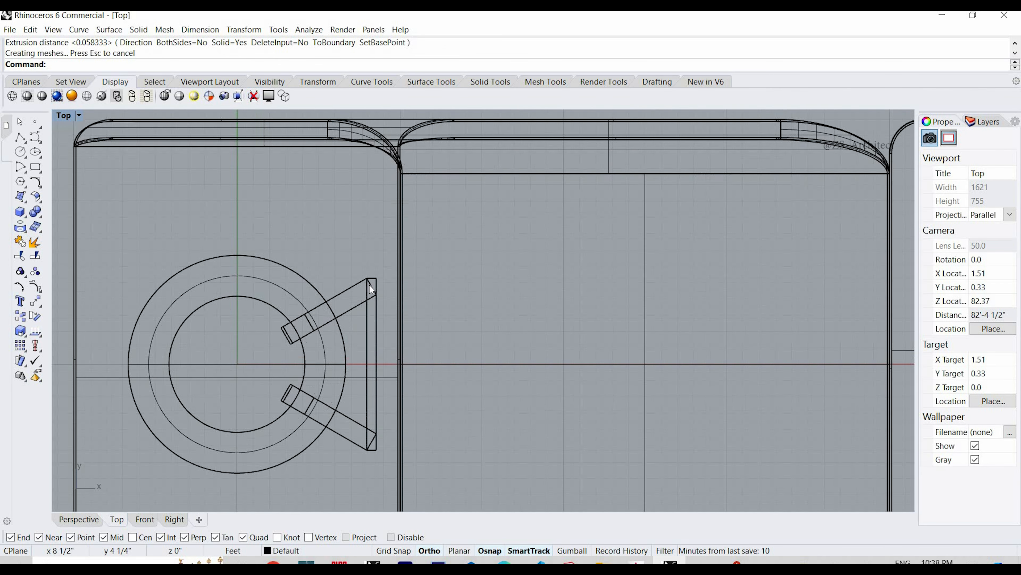
{"action": "left_click", "coordinate": [367, 329]}
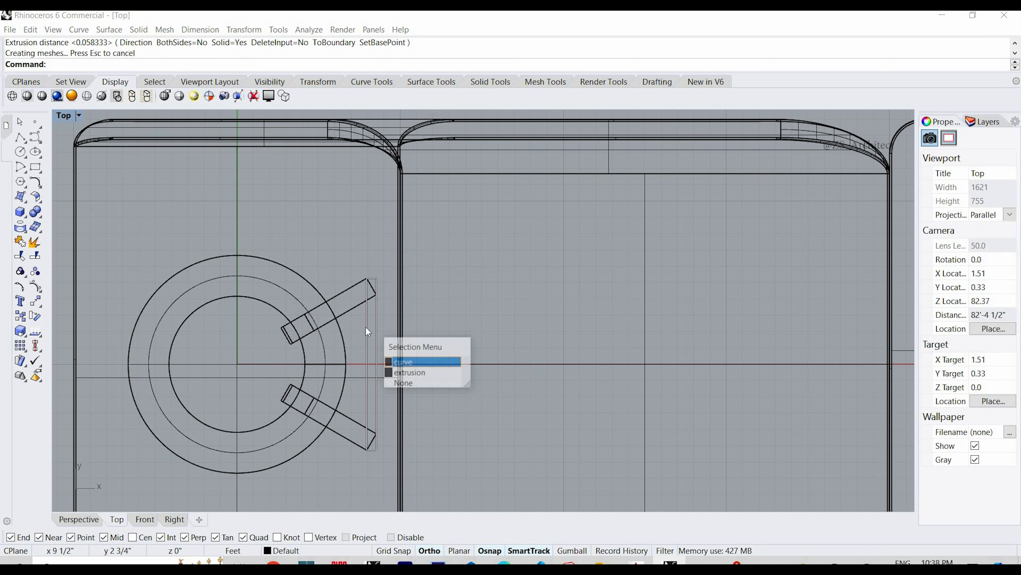
{"action": "left_click", "coordinate": [406, 358]}
{"action": "left_click", "coordinate": [348, 311], "text": "shift"}
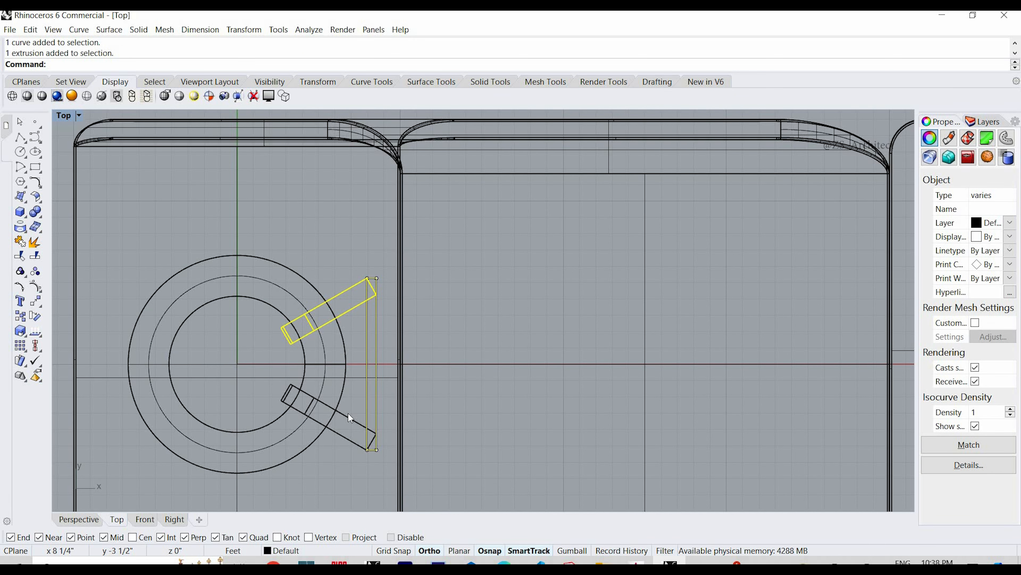
{"action": "left_click", "coordinate": [349, 420], "text": "shift"}
{"action": "type", "text": "M"}
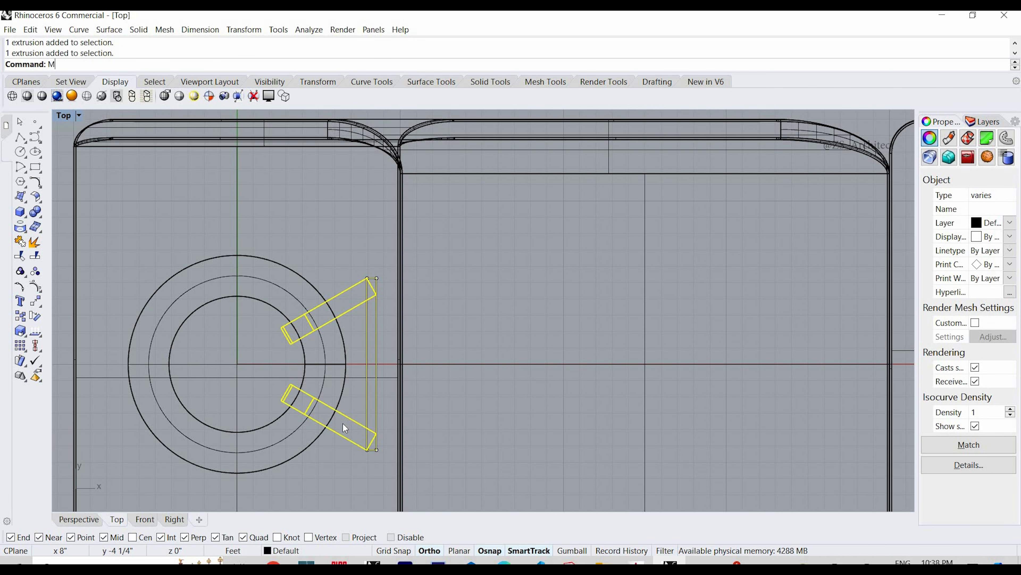
{"action": "type", "text": "irror"}
{"action": "key", "text": "Return"}
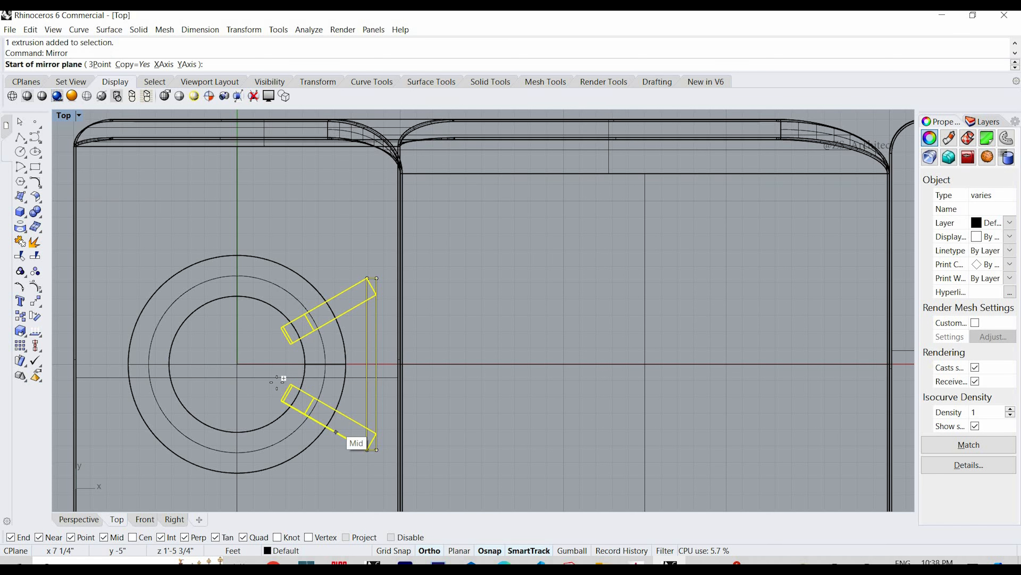
{"action": "type", "text": "0"}
{"action": "key", "text": "Return"}
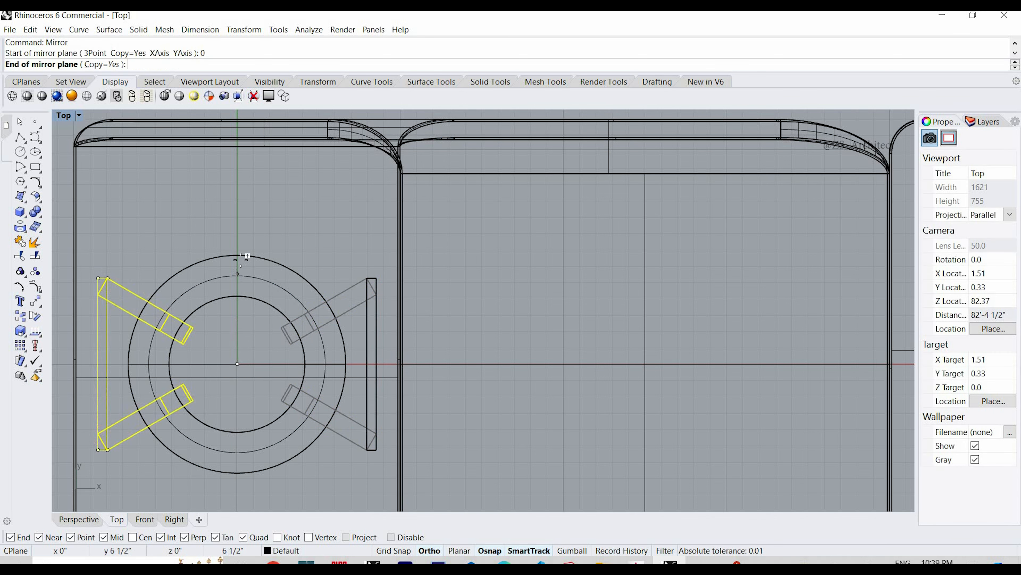
{"action": "left_click", "coordinate": [234, 226]}
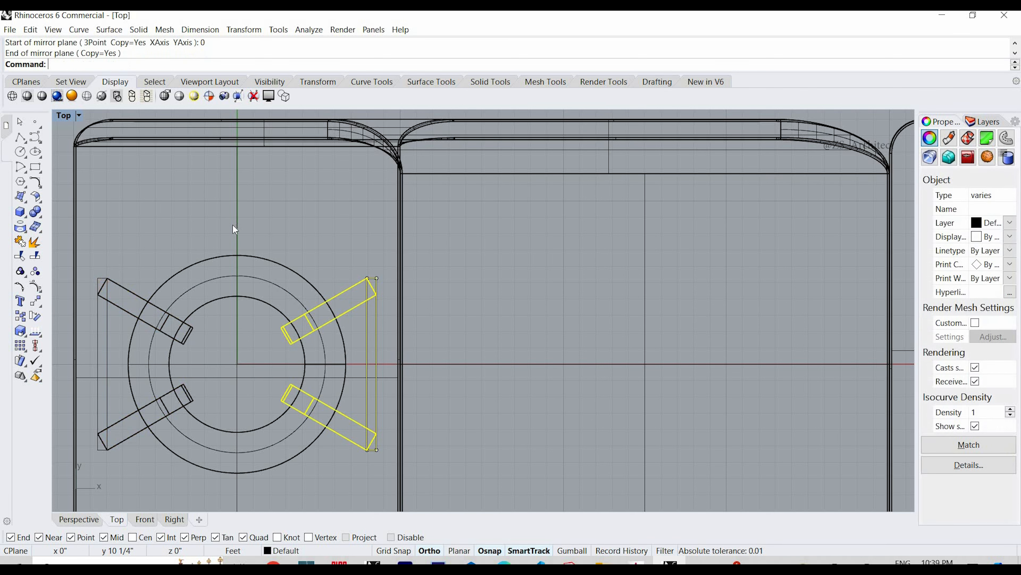
{"action": "scroll", "coordinate": [225, 315], "scroll_direction": "down", "scroll_amount": 2}
{"action": "right_click", "coordinate": [220, 325]}
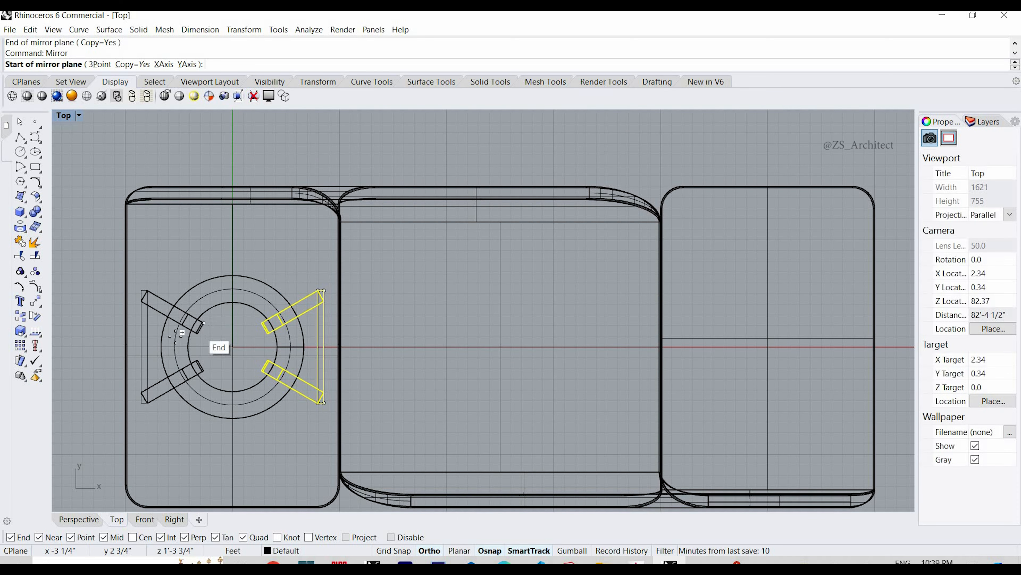
{"action": "key", "text": "Escape"}
{"action": "left_click", "coordinate": [102, 334]}
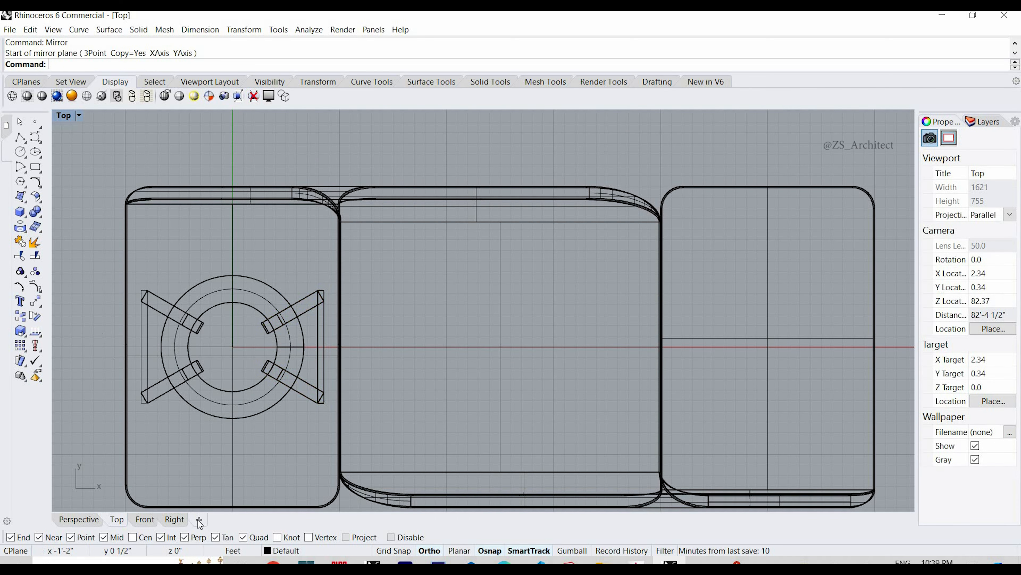
{"action": "left_click", "coordinate": [87, 518]}
{"action": "scroll", "coordinate": [246, 352], "scroll_direction": "down", "scroll_amount": 4}
{"action": "right_click_drag", "start_coordinate": [316, 282], "coordinate": [268, 357]}
{"action": "scroll", "coordinate": [297, 289], "scroll_direction": "up", "scroll_amount": 10}
{"action": "scroll", "coordinate": [268, 356], "scroll_direction": "down", "scroll_amount": 4}
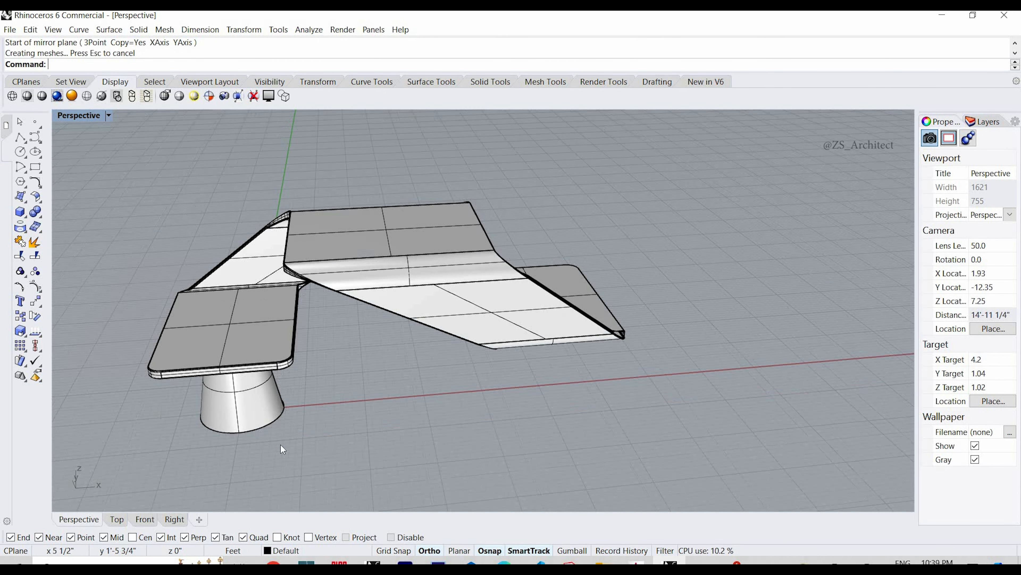
- Mirror a copy of the cone with all its brackets and crosspieces across the middle panel's vertical centerline in the Top view
{"action": "left_click", "coordinate": [116, 519]}
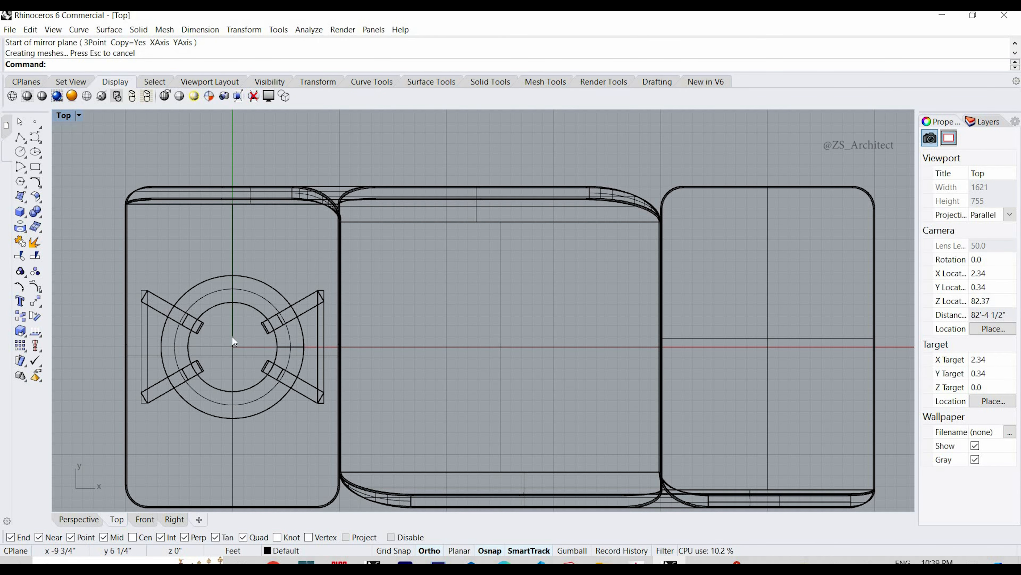
{"action": "scroll", "coordinate": [234, 341], "scroll_direction": "down", "scroll_amount": 3}
{"action": "left_click_drag", "start_coordinate": [132, 200], "coordinate": [297, 430]}
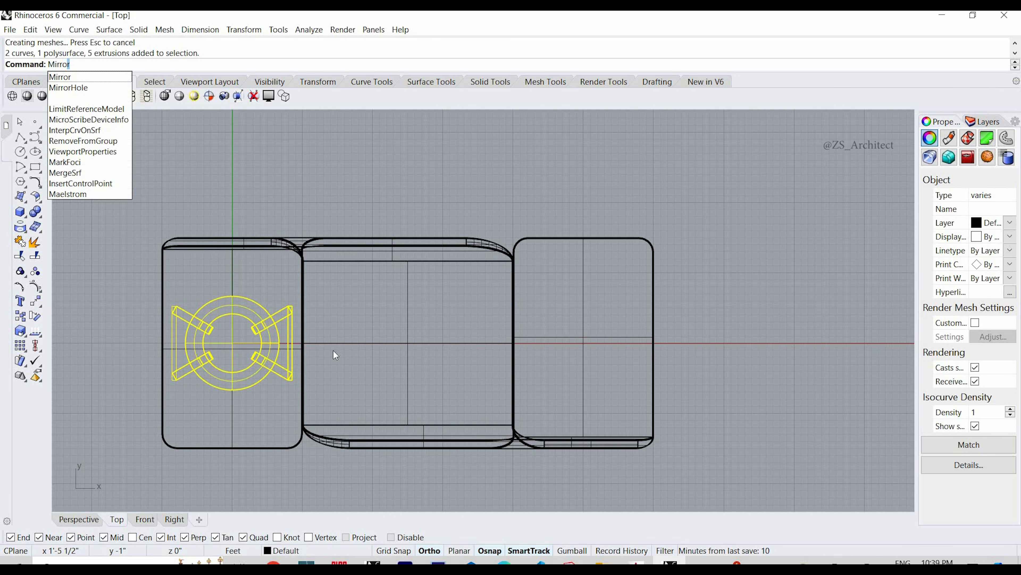
{"action": "key", "text": "Return"}
{"action": "scroll", "coordinate": [392, 275], "scroll_direction": "up", "scroll_amount": 2}
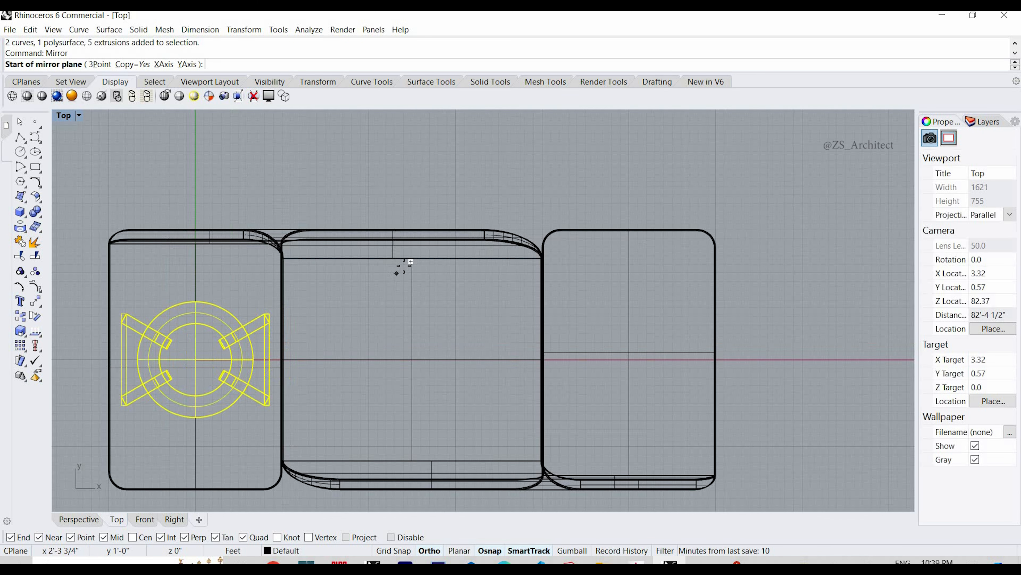
{"action": "left_click", "coordinate": [412, 258]}
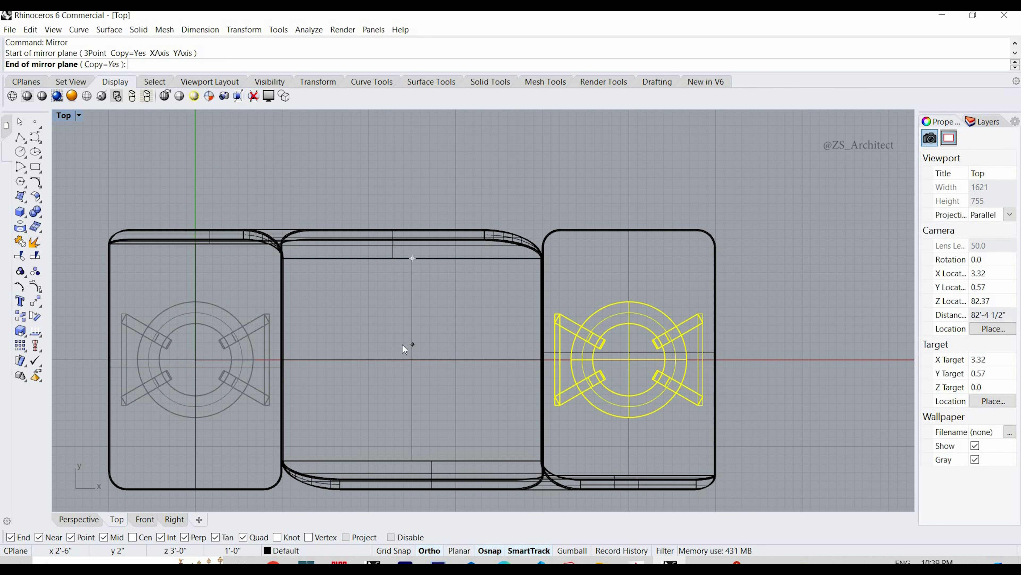
{"action": "left_click", "coordinate": [403, 346]}
{"action": "scroll", "coordinate": [433, 308], "scroll_direction": "down", "scroll_amount": 2}
{"action": "key", "text": "Escape"}
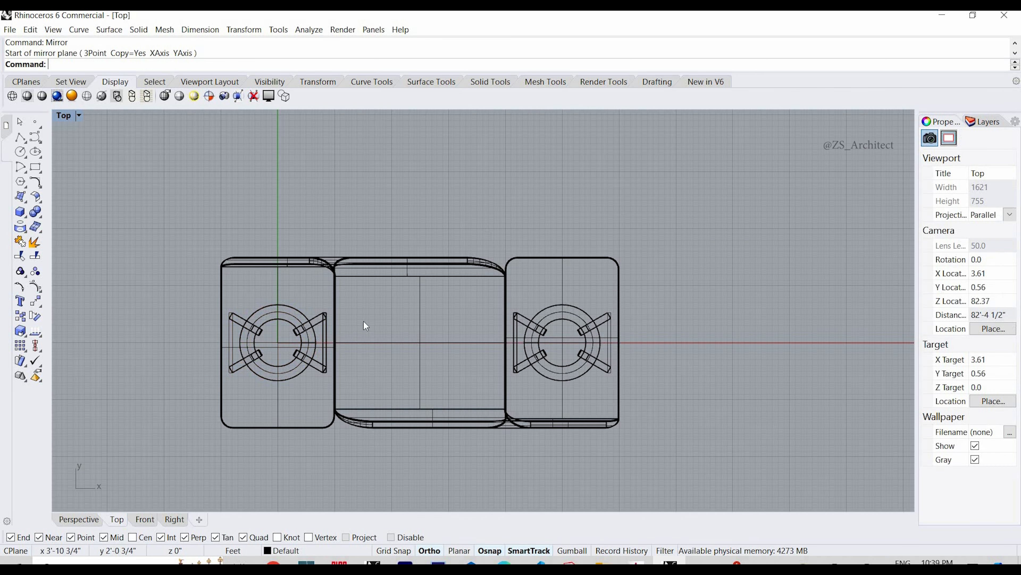
- Set the Perspective view to the Pen display mode
{"action": "left_click", "coordinate": [79, 519]}
{"action": "mouse_move", "coordinate": [360, 332]}
{"action": "right_mouse_down"}
{"action": "mouse_move", "coordinate": [385, 310]}
{"action": "mouse_move", "coordinate": [479, 324]}
{"action": "right_mouse_up"}
{"action": "scroll", "coordinate": [262, 187], "scroll_direction": "up", "scroll_amount": 4}
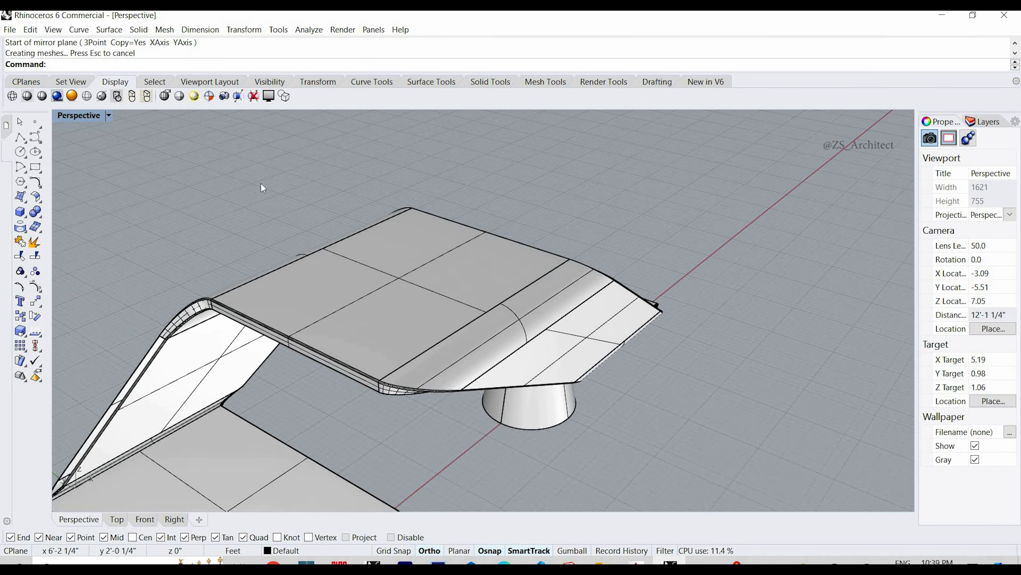
{"action": "left_click", "coordinate": [109, 114]}
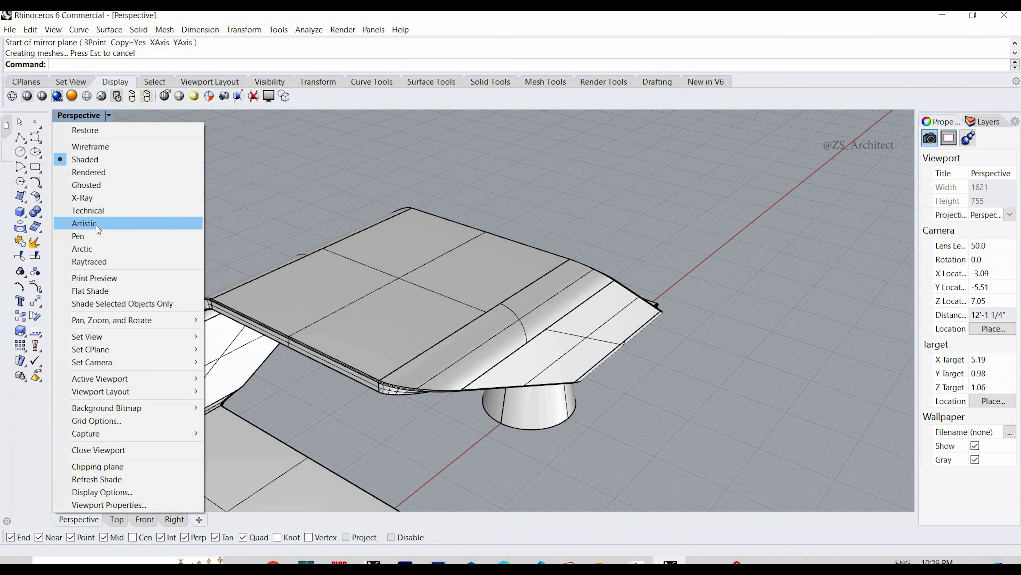
{"action": "left_click", "coordinate": [95, 234]}
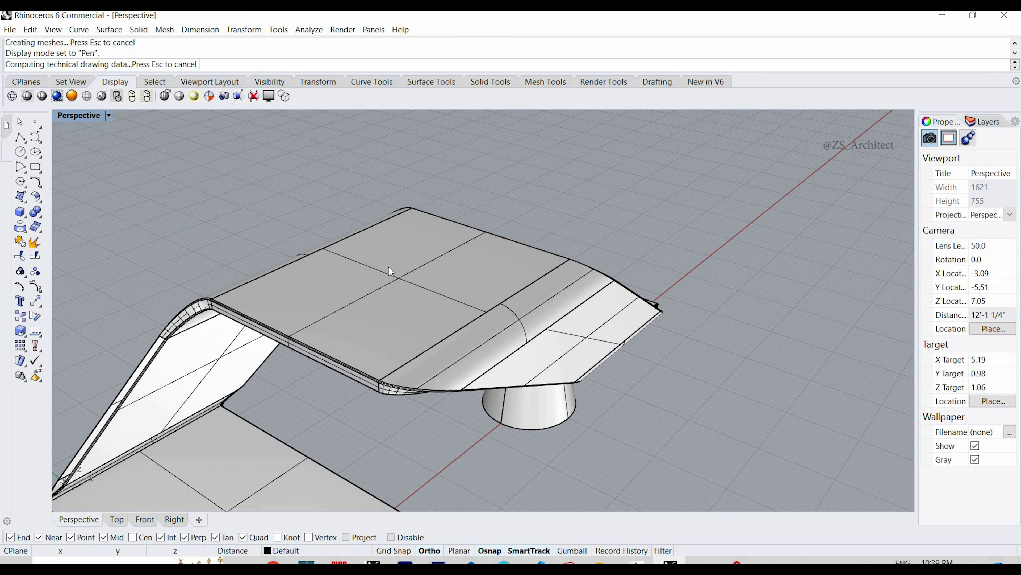
- Examine the folded form and its two conical supports from several angles and distances in the Perspective view
{"action": "scroll", "coordinate": [388, 267], "scroll_direction": "down", "scroll_amount": 6}
{"action": "mouse_move", "coordinate": [409, 335]}
{"action": "right_mouse_down"}
{"action": "mouse_move", "coordinate": [309, 325]}
{"action": "mouse_move", "coordinate": [428, 292]}
{"action": "mouse_move", "coordinate": [506, 301]}
{"action": "mouse_move", "coordinate": [545, 319]}
{"action": "right_mouse_up"}
{"action": "scroll", "coordinate": [609, 276], "scroll_direction": "up", "scroll_amount": 6}
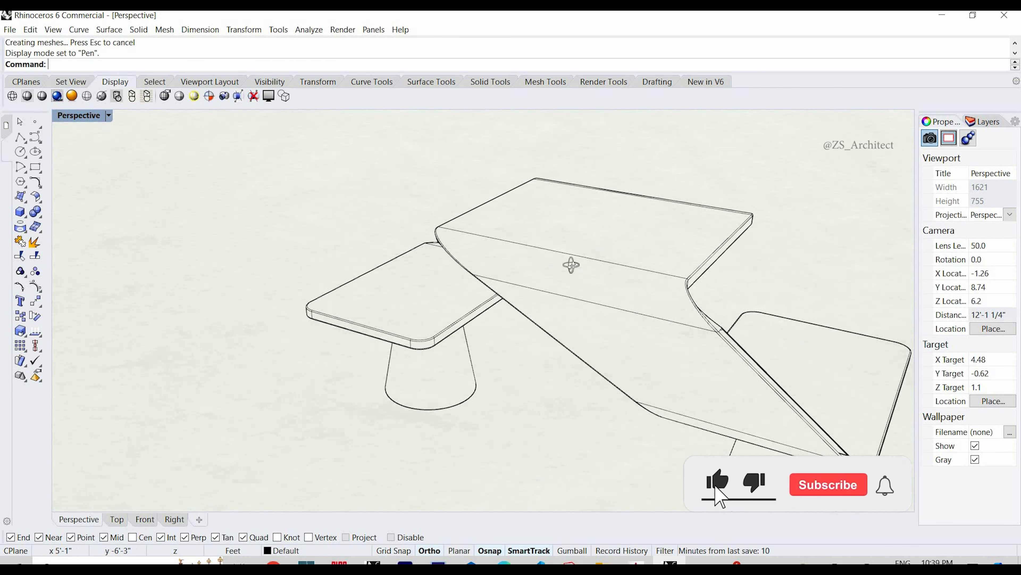
{"action": "right_click_drag", "start_coordinate": [569, 265], "coordinate": [326, 228]}
{"action": "scroll", "coordinate": [326, 228], "scroll_direction": "up", "scroll_amount": 4}
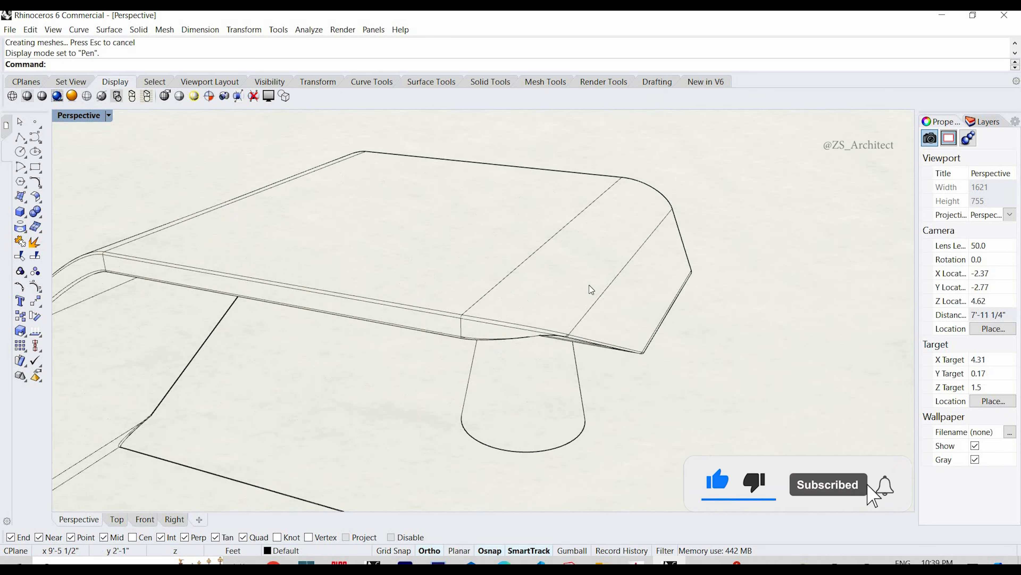
{"action": "scroll", "coordinate": [568, 281], "scroll_direction": "down", "scroll_amount": 8}
{"action": "right_click_drag", "start_coordinate": [568, 280], "coordinate": [496, 253]}
{"action": "scroll", "coordinate": [481, 199], "scroll_direction": "up", "scroll_amount": 6}
{"action": "scroll", "coordinate": [496, 270], "scroll_direction": "down", "scroll_amount": 4}
{"action": "scroll", "coordinate": [552, 233], "scroll_direction": "down", "scroll_amount": 5}
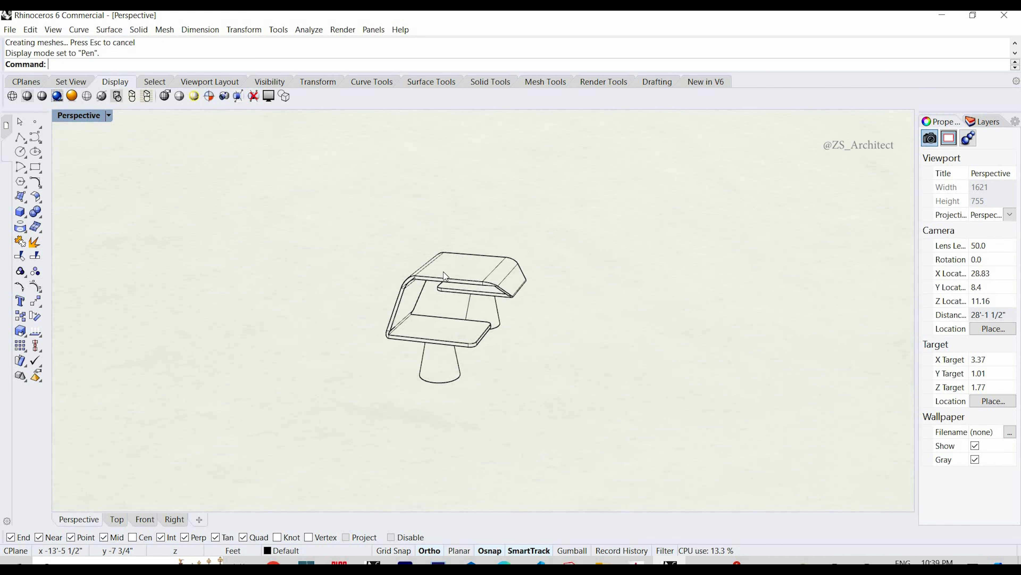
{"action": "scroll", "coordinate": [447, 273], "scroll_direction": "up", "scroll_amount": 10}
{"action": "right_click_drag", "start_coordinate": [542, 290], "coordinate": [448, 269]}
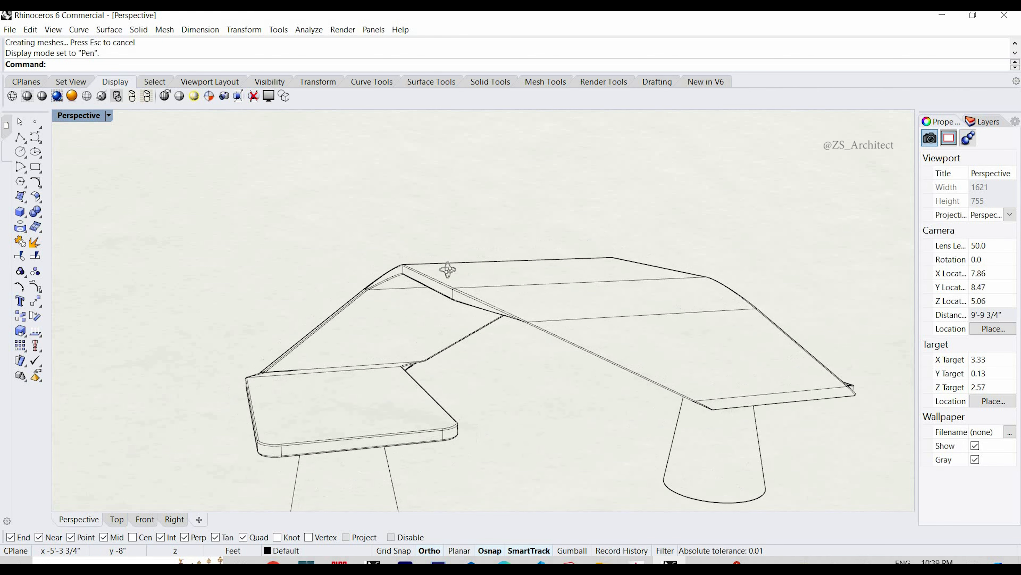
{"action": "scroll", "coordinate": [564, 297], "scroll_direction": "down", "scroll_amount": 6}
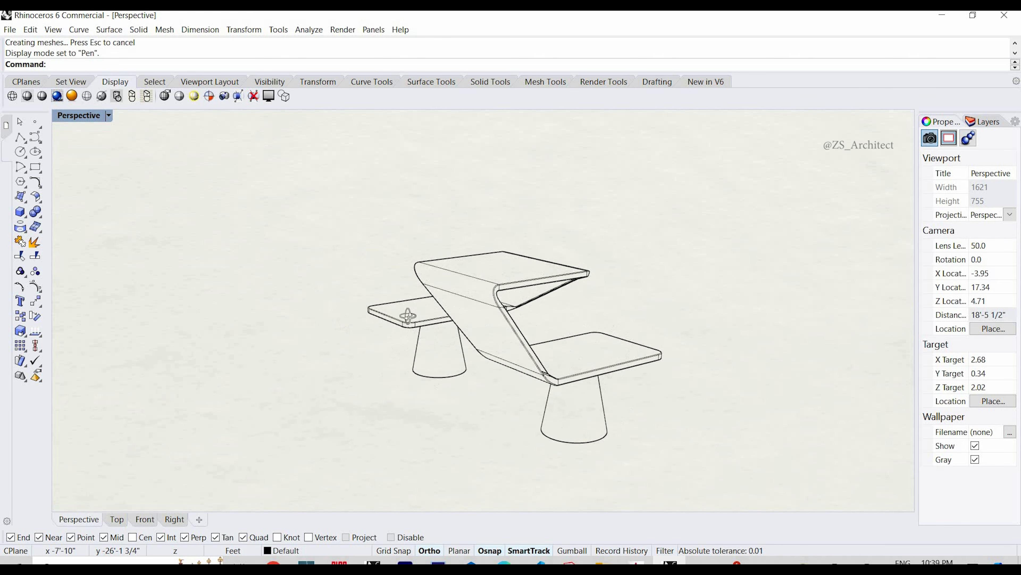